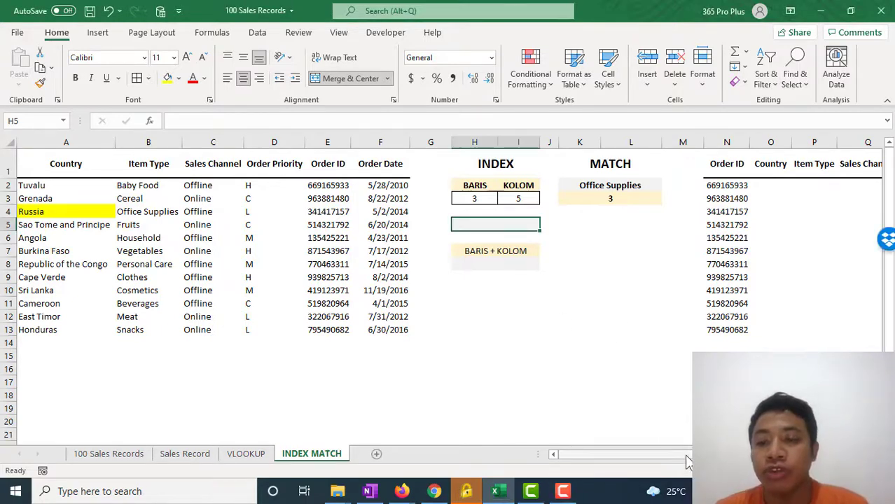
Step: Examine the Order ID column N and the empty Country and Item Type columns beside it
left_click_drag(685, 455, 601, 473)
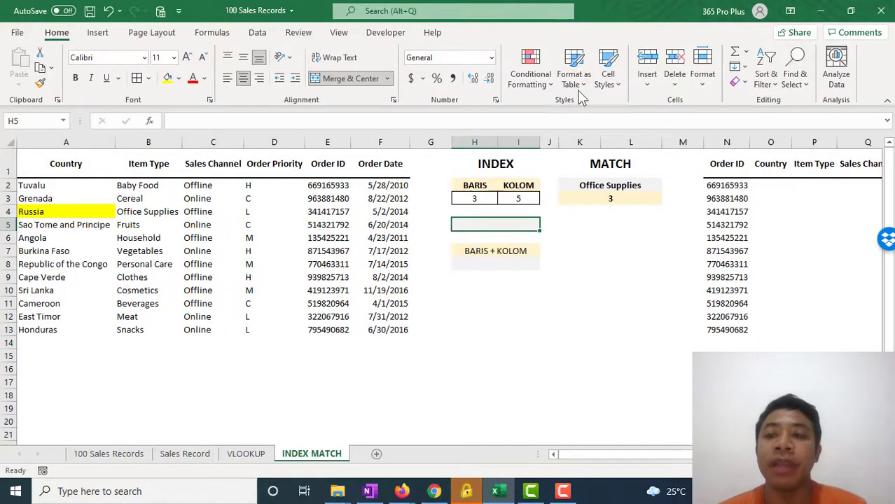
left_click(729, 143)
left_click(762, 212)
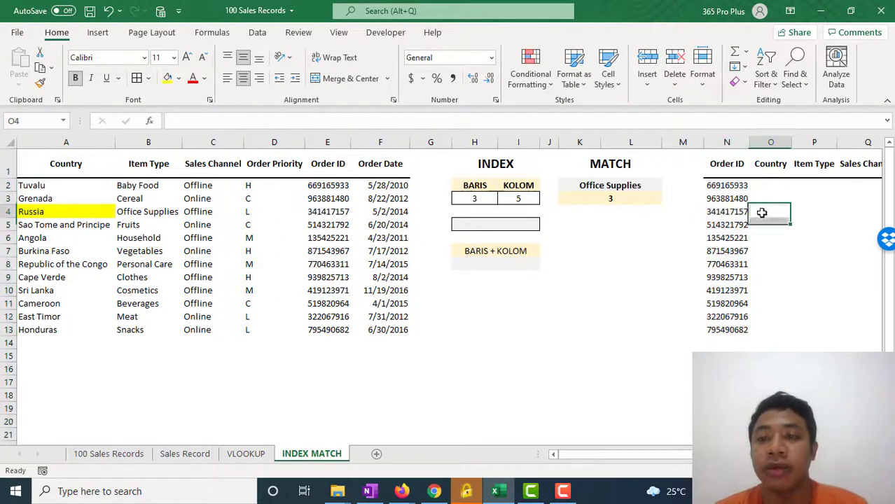
left_click(723, 143)
left_click(760, 211)
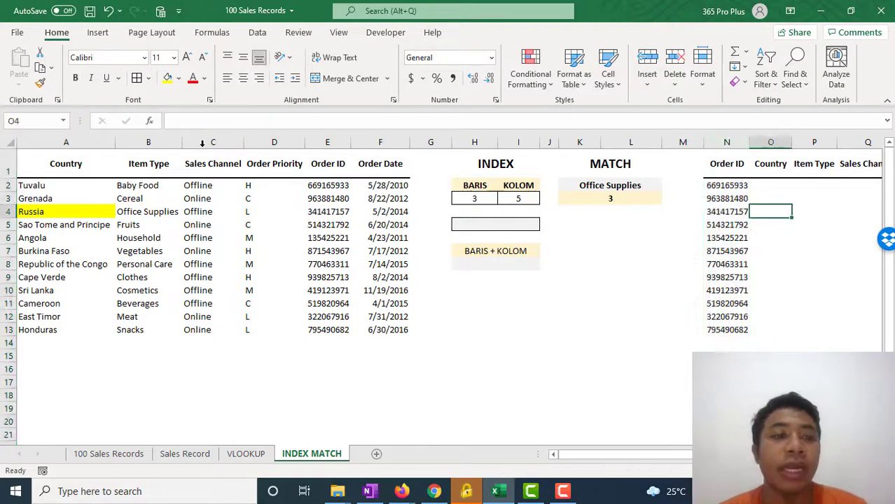
left_click(729, 143)
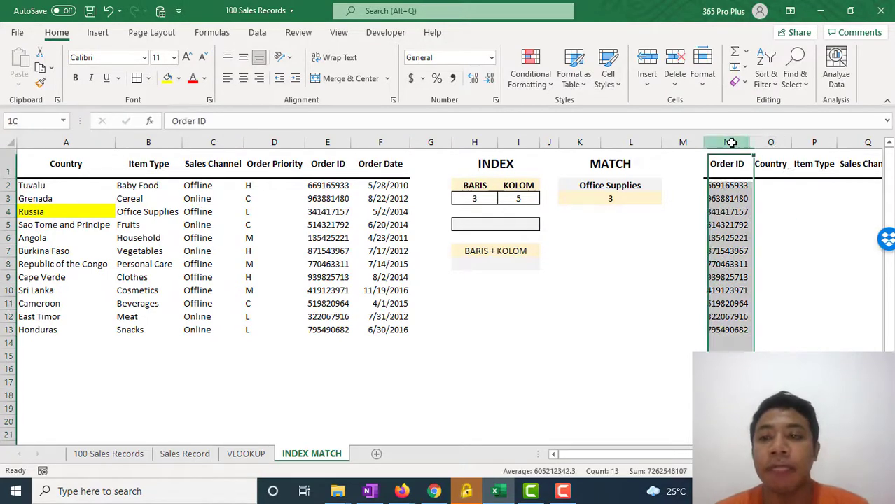
left_click(806, 211)
left_click(728, 143)
left_click(814, 224)
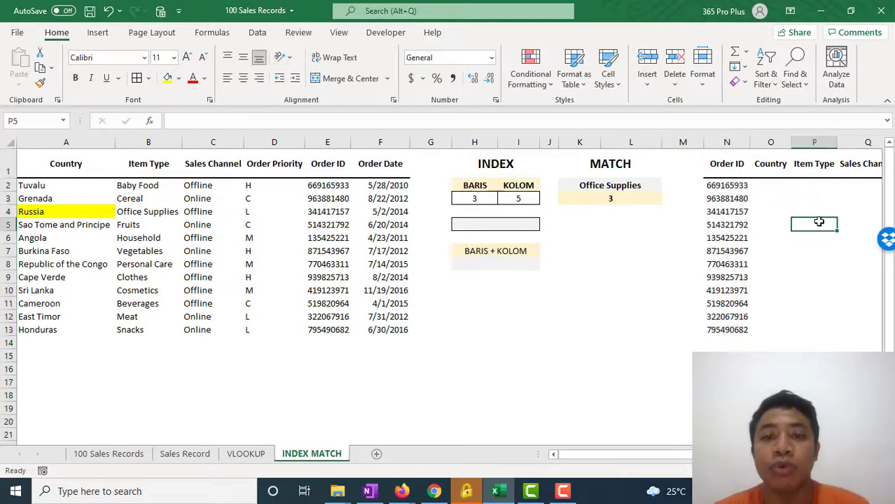
left_click(727, 143)
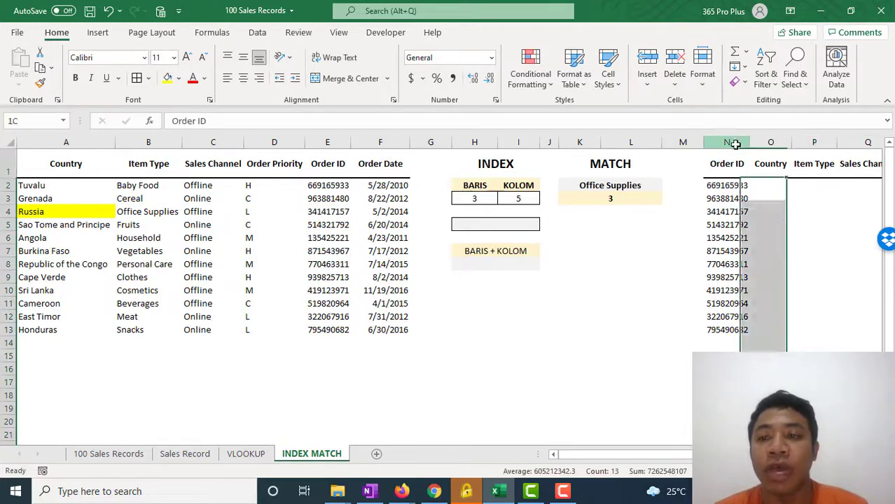
Step: In Country cell O2, enter =VLOOKUP(N2,$A$2:$F$13,1,0) to try looking up the country by Order ID
left_click(762, 186)
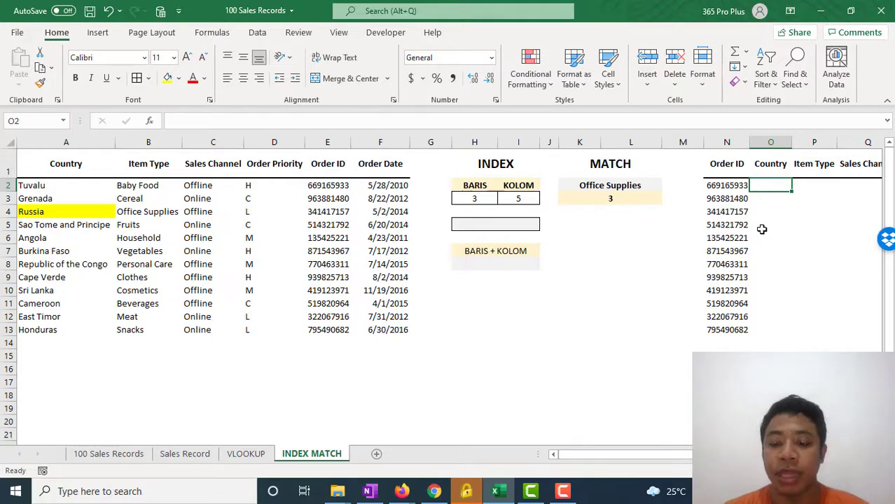
type("=vlookup(")
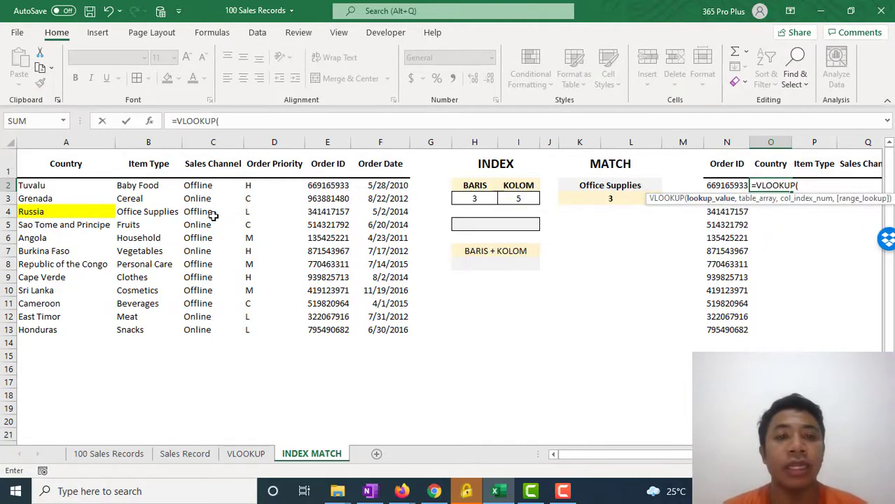
left_click(722, 185)
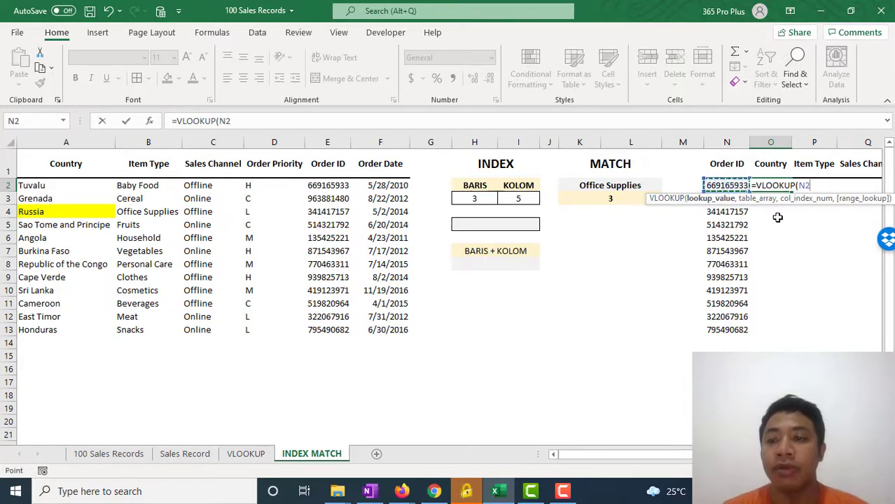
type(",")
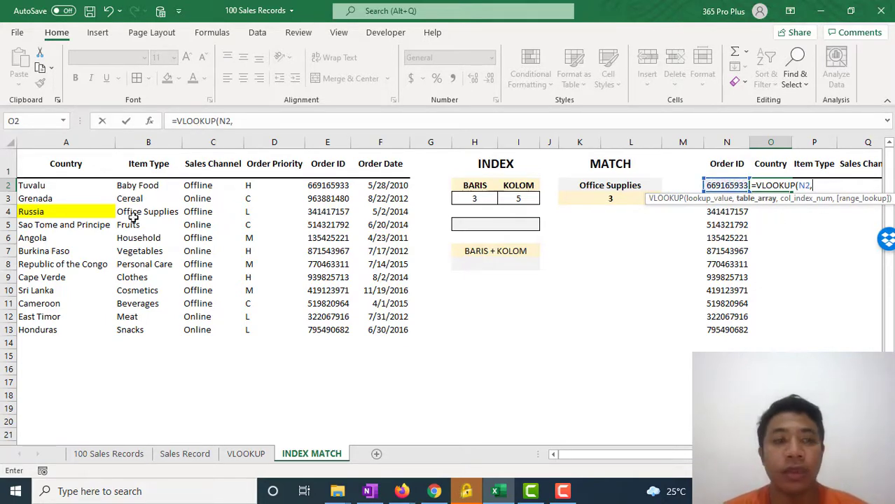
left_click_drag(62, 185, 377, 330)
key("F4")
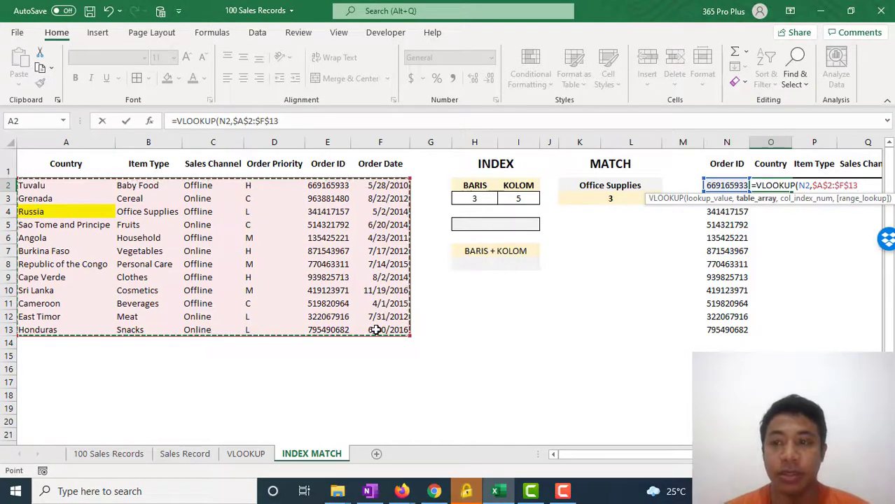
type(",")
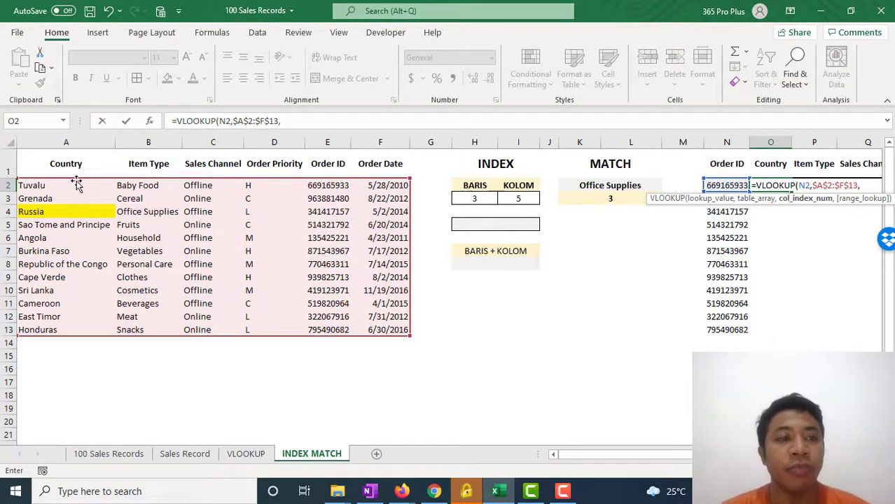
type("1")
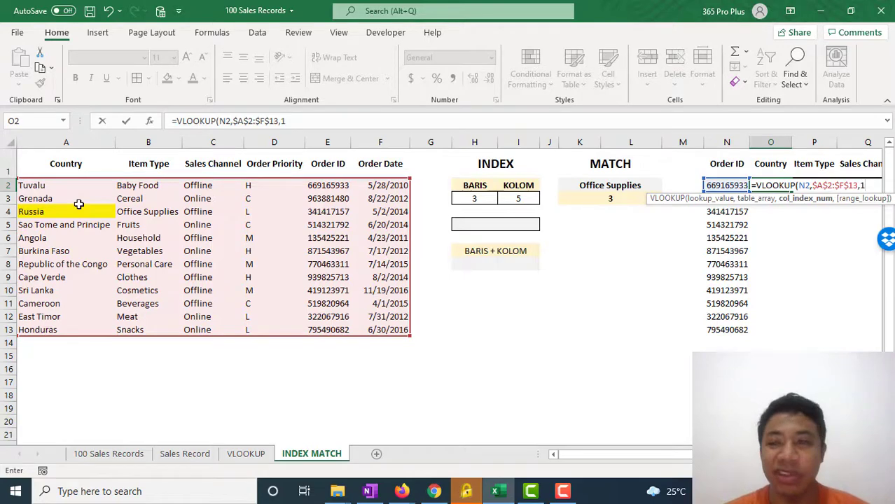
type(",")
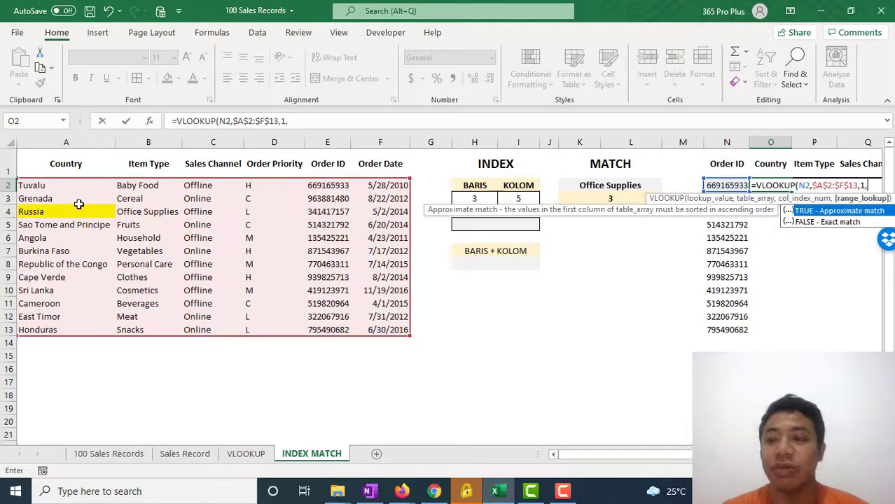
type("0")
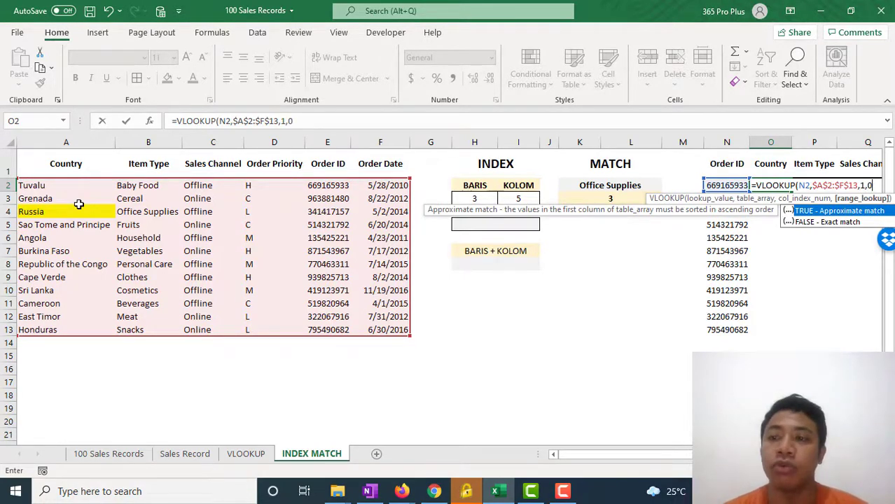
key("Return")
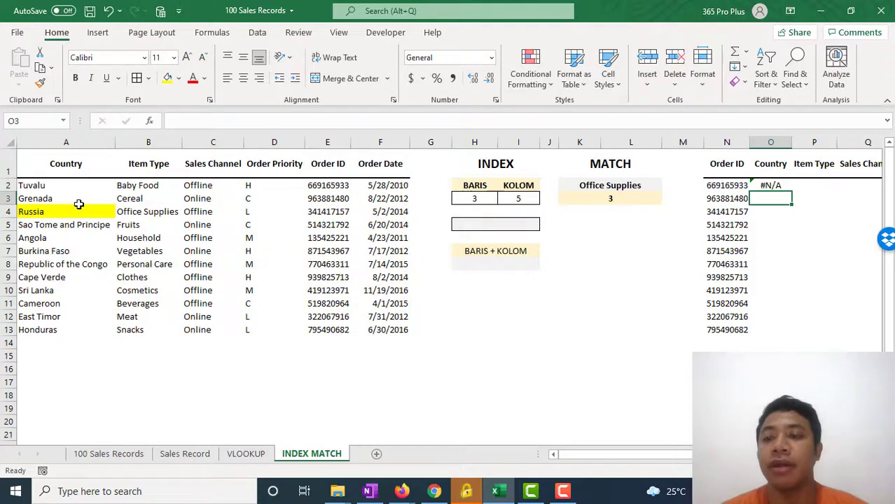
Step: Fill the VLOOKUP formula from O2 down to O13, and clear the formulas from the whole range
left_click(783, 187)
double_click(792, 191)
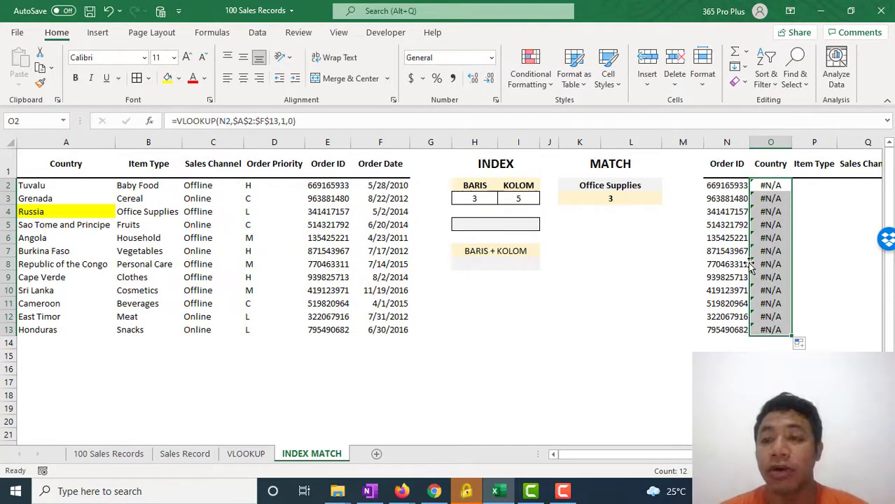
key("Delete")
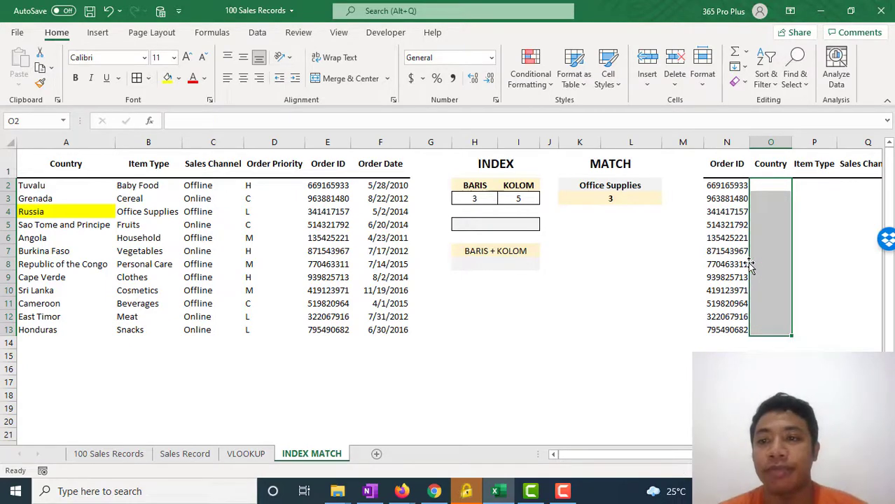
left_click(855, 245)
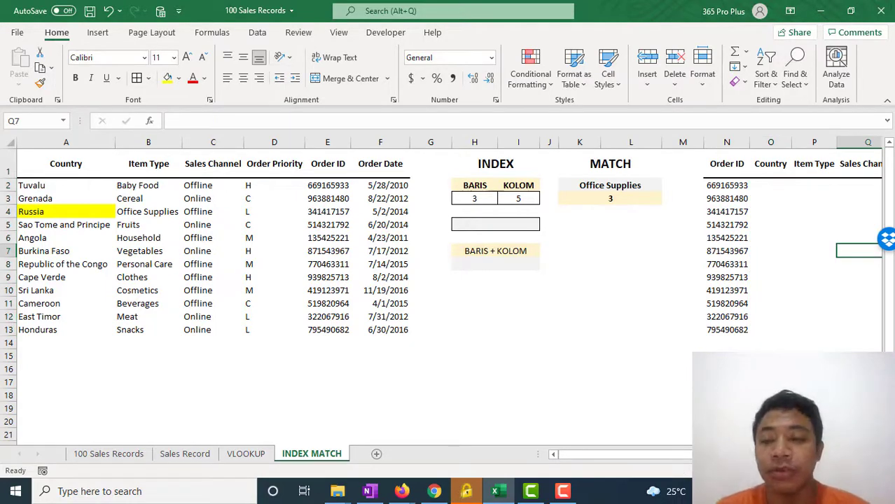
Step: Examine the INDEX and MATCH example blocks in columns H to L, including the BARIS and KOLOM inputs
mouse_move(743, 454)
left_mouse_down()
mouse_move(778, 454)
mouse_move(742, 455)
left_mouse_up()
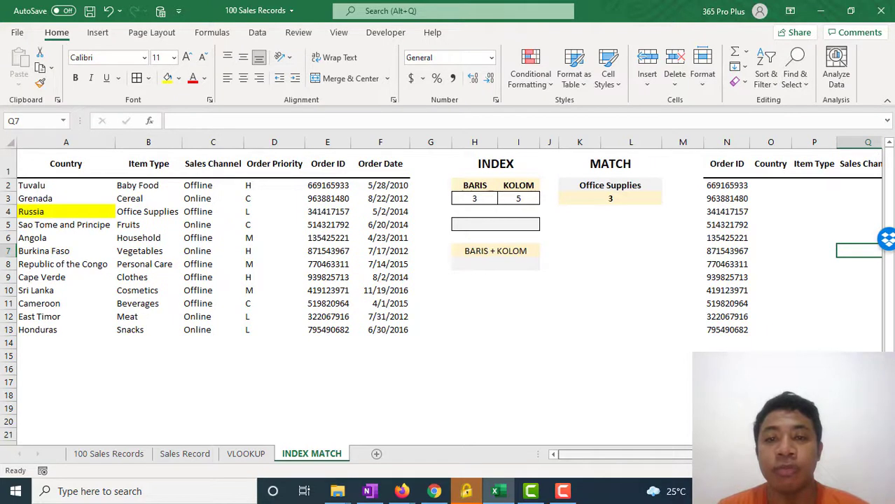
left_click(816, 260)
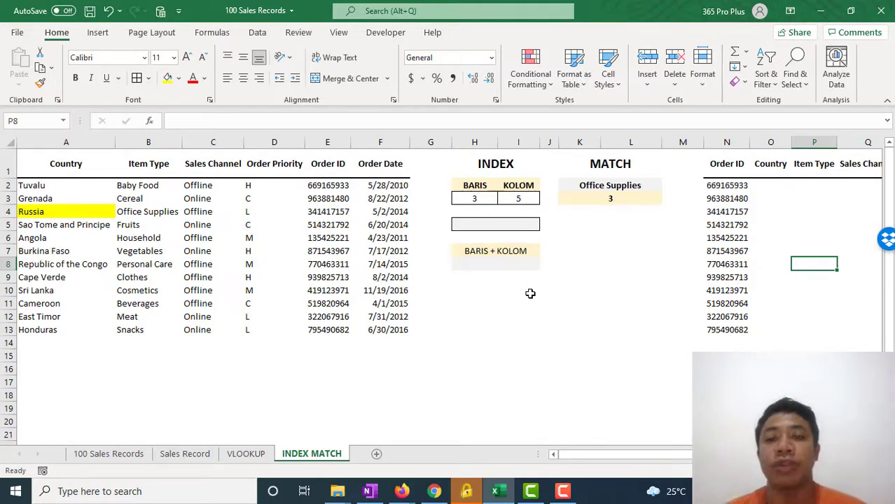
left_click(499, 166)
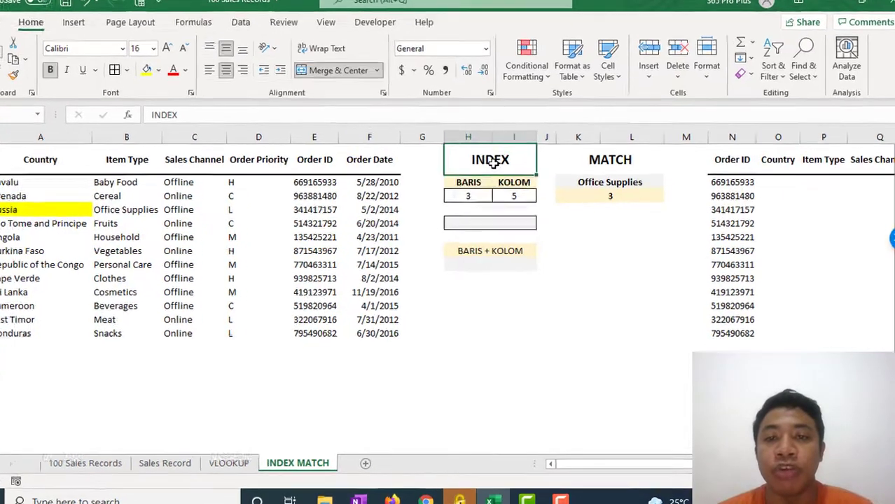
left_click(596, 167)
left_click(622, 239)
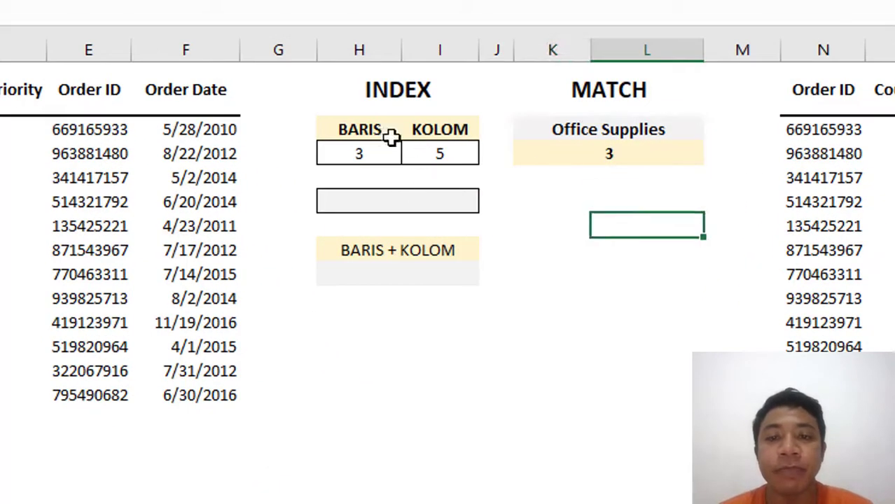
left_click(382, 198)
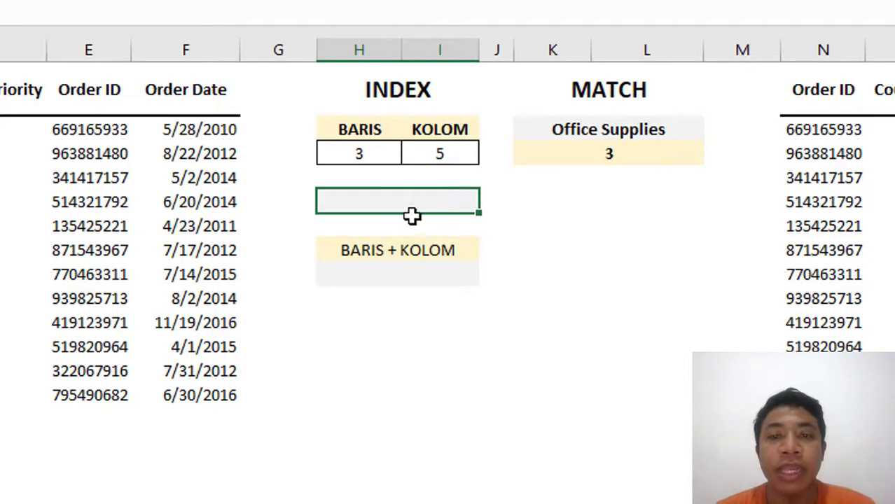
left_click(423, 89)
left_click(530, 244)
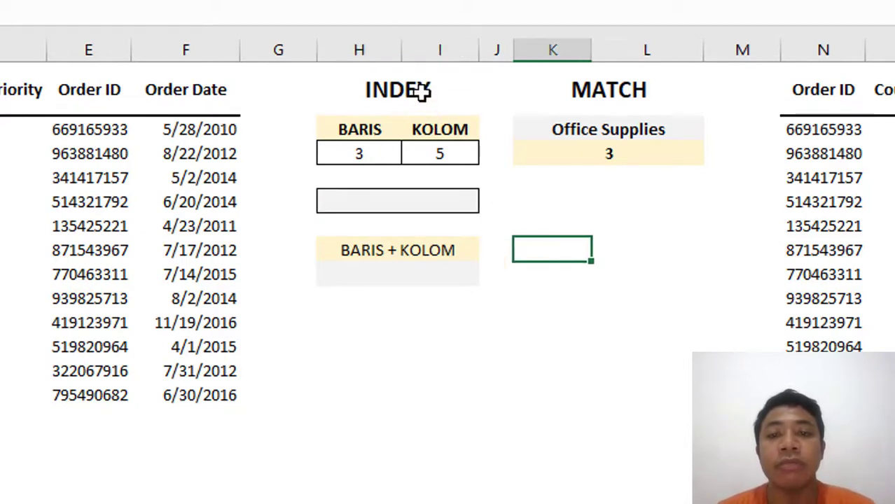
left_click(422, 91)
left_click(527, 183)
left_click(430, 87)
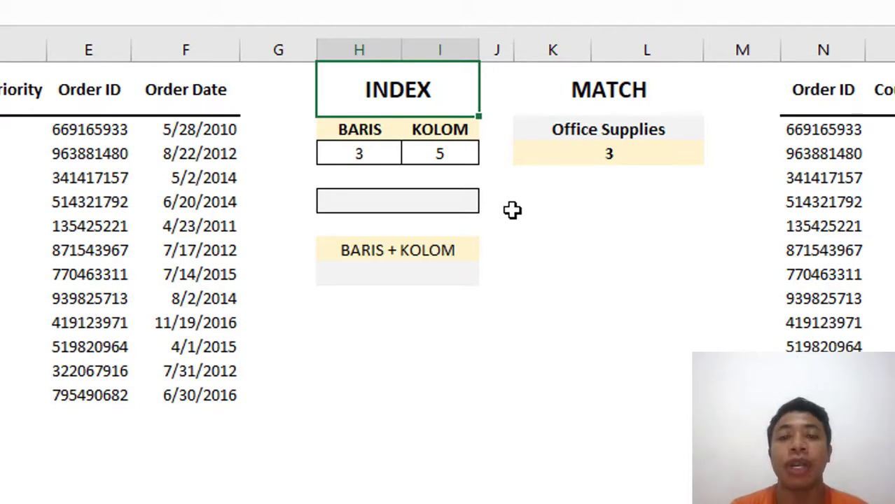
Step: In the merged cell H5, enter =INDEX($A$2:$A$13,5) to return the fifth entry of the Country column
left_click(396, 206)
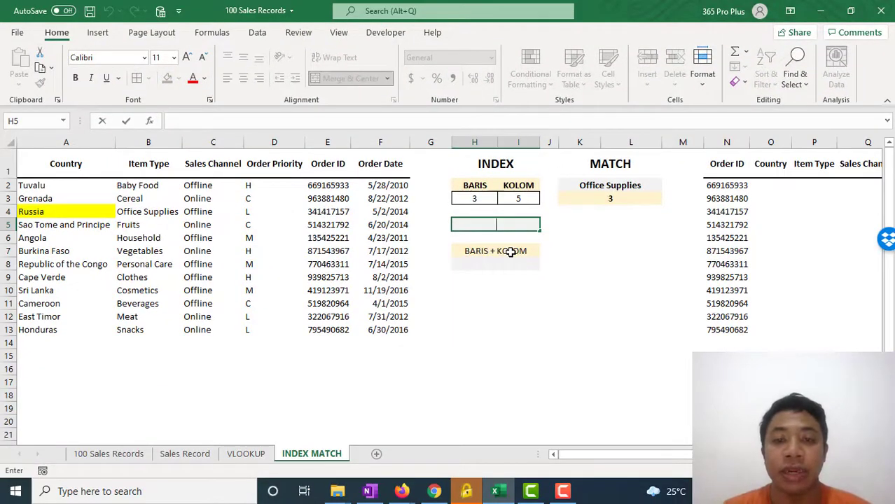
type("=")
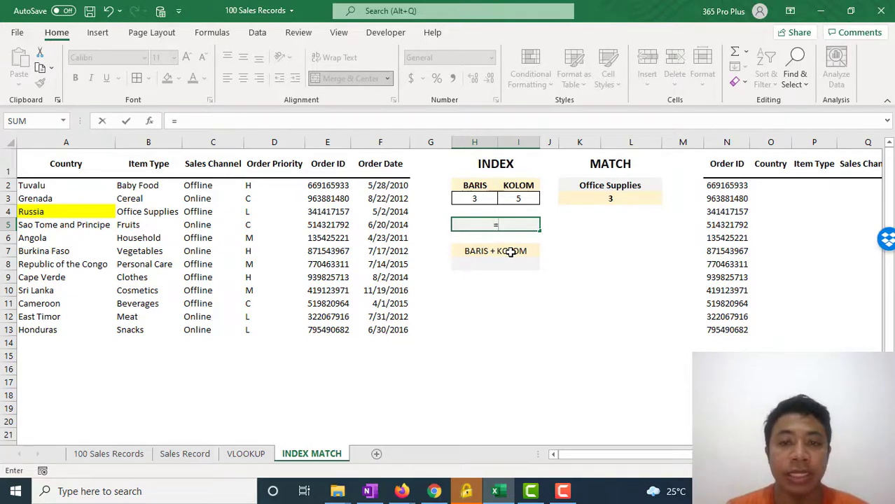
type("INDEX(")
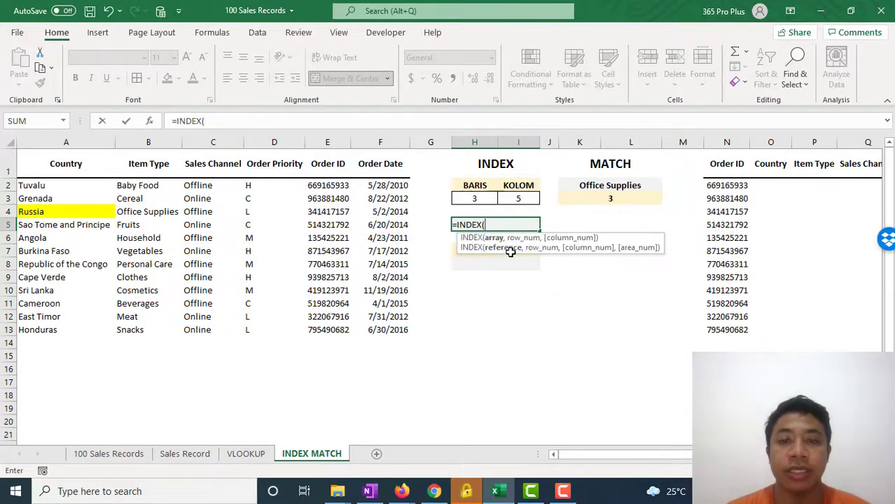
left_click_drag(74, 185, 70, 329)
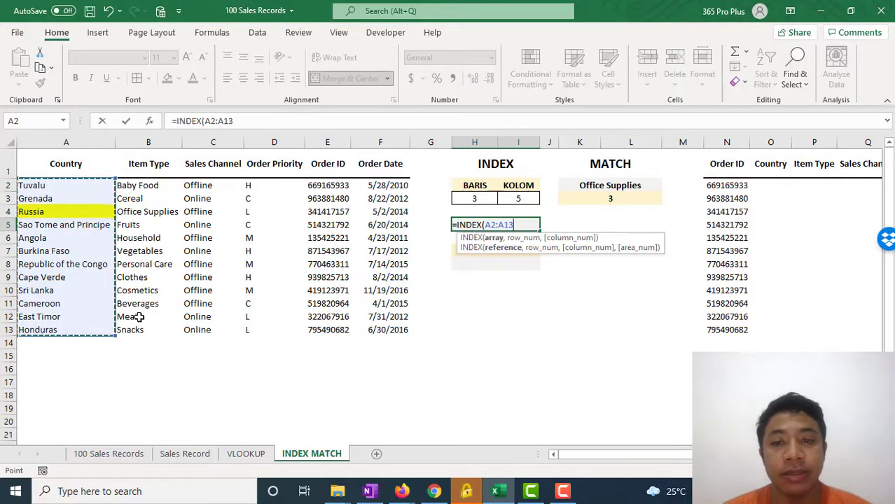
key("F4")
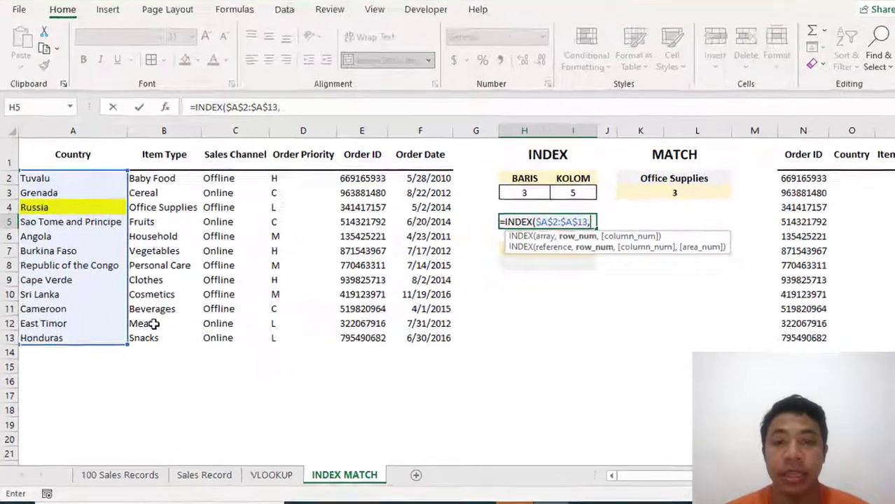
type(",")
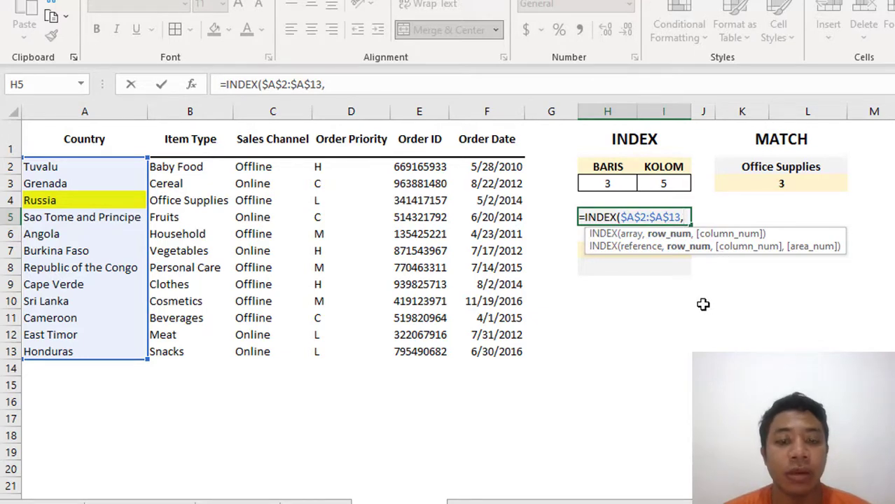
type("5")
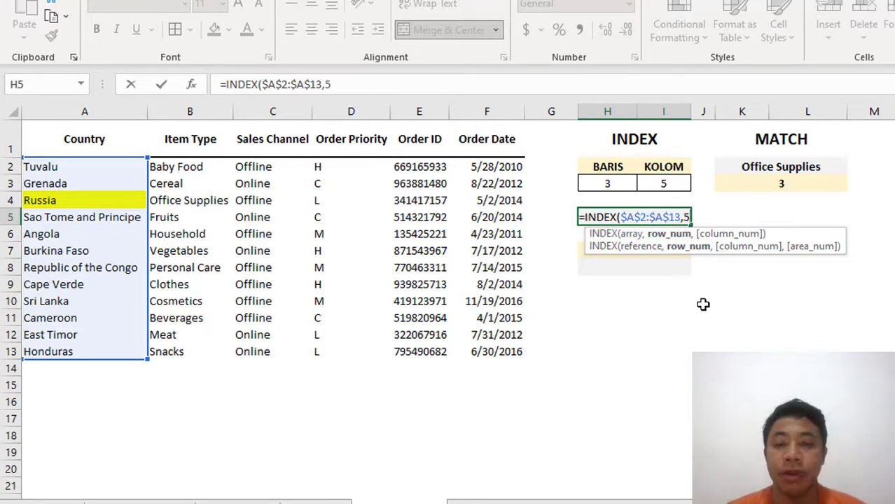
type(")")
key("Return")
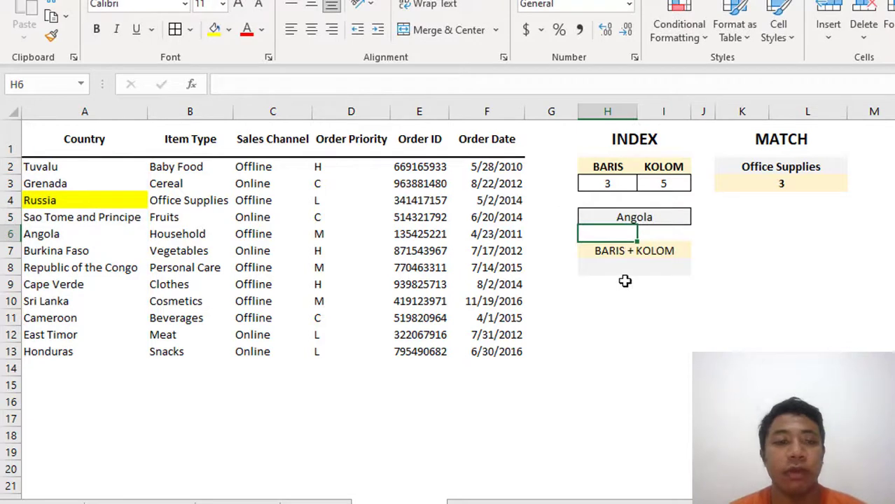
left_click(639, 217)
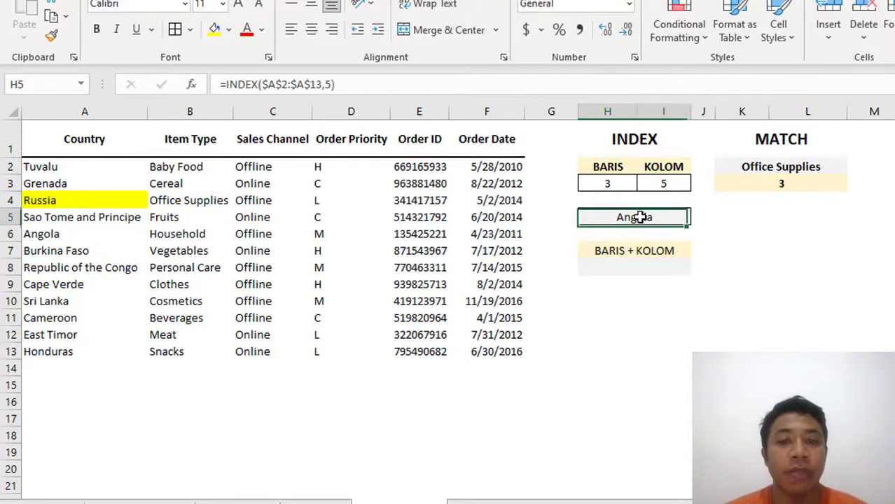
Step: Highlight the Angola cell A6 in the Country column with a light blue-gray fill
left_click(58, 233)
left_click(228, 29)
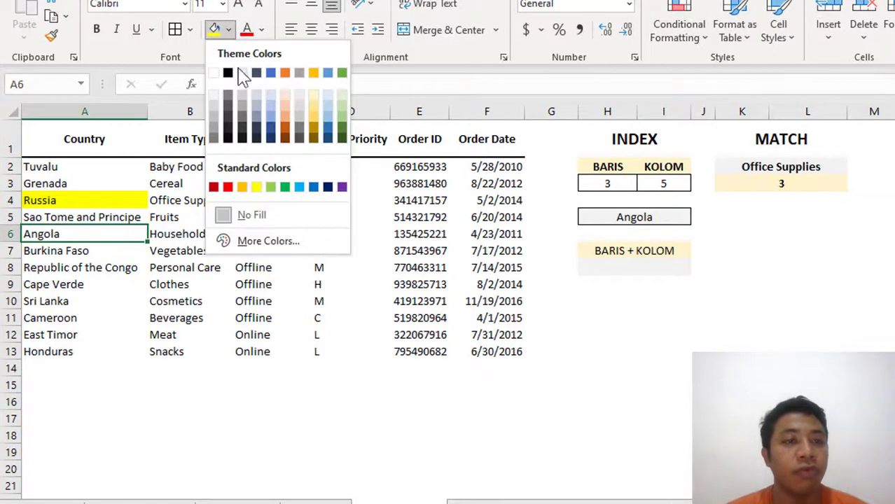
left_click(255, 95)
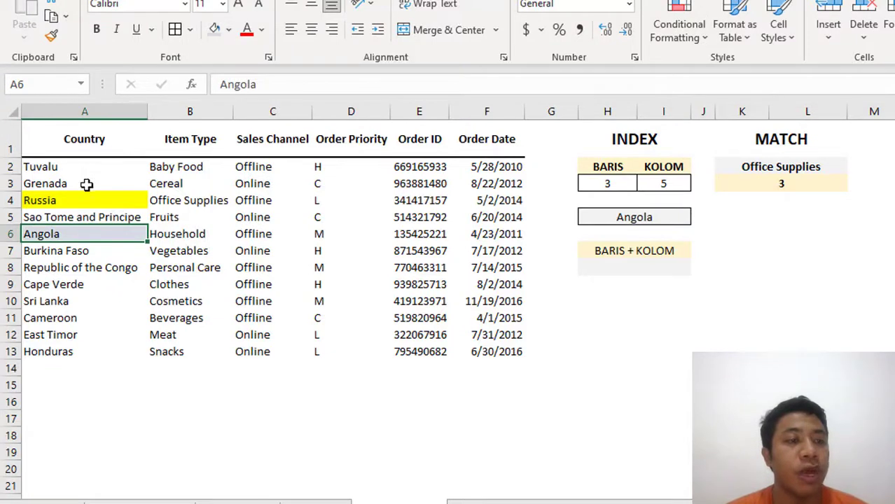
left_click(750, 231)
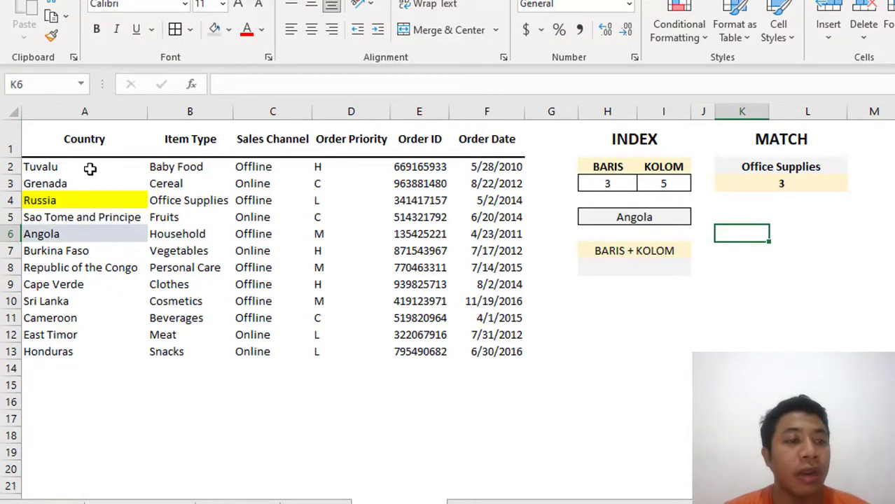
Step: Replace the fixed row number in H5's INDEX formula with a reference to the BARIS cell, giving =INDEX($A$2:$A$13,H3)
left_click_drag(92, 169, 103, 352)
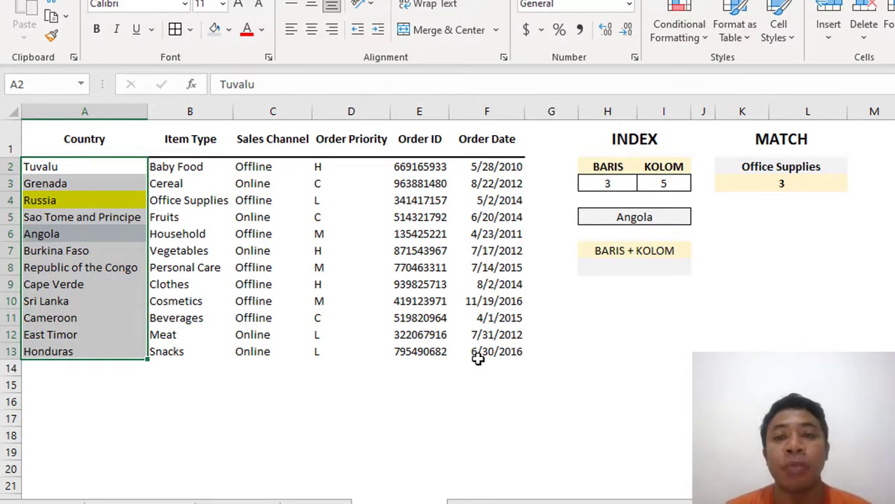
left_click(669, 215)
left_click(615, 183)
double_click(659, 218)
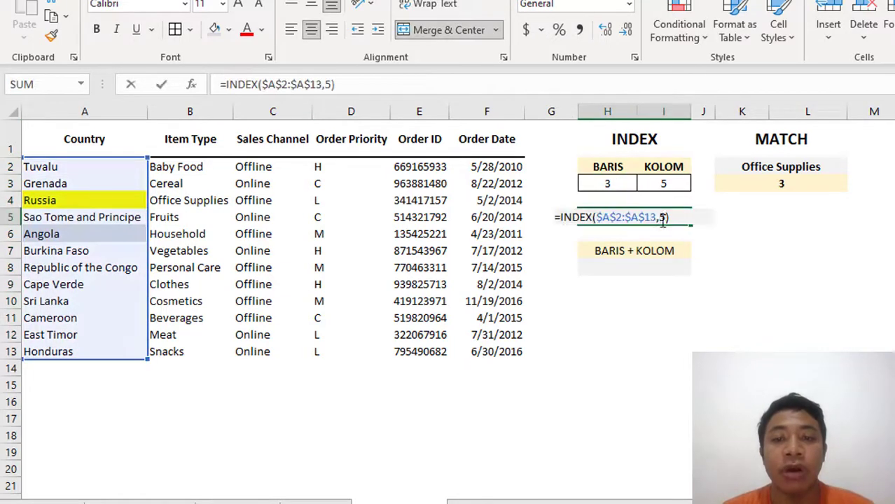
key("BackSpace")
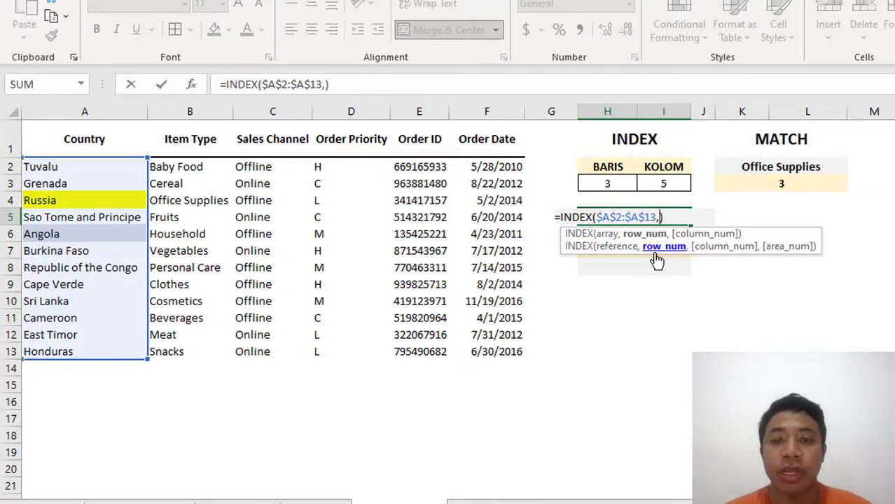
left_click(610, 185)
key("Return")
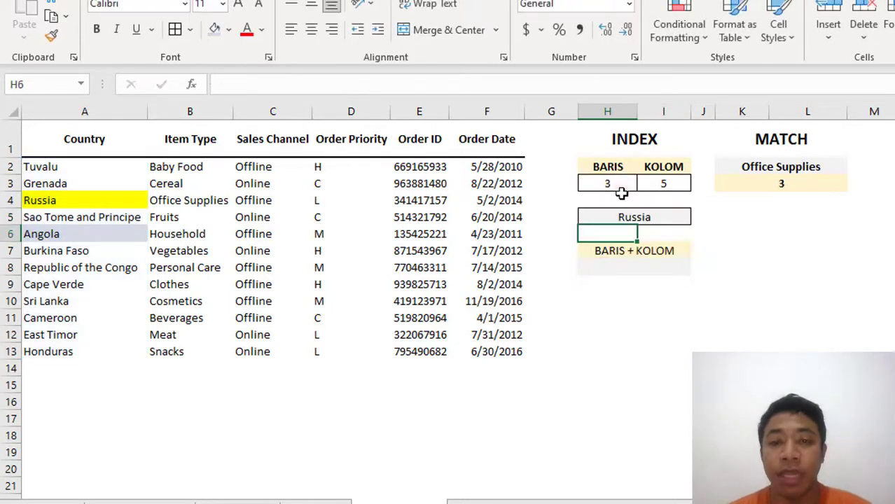
left_click(670, 219)
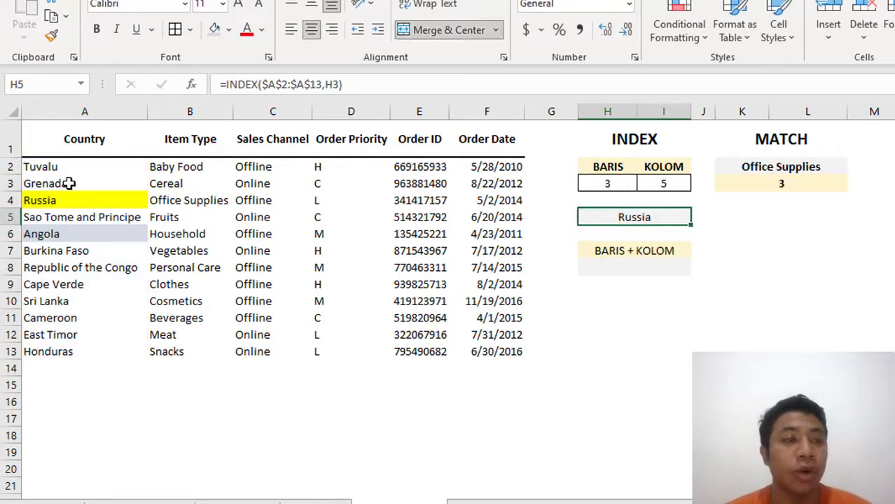
Step: Set the BARIS value in H3 to 11 to look up another country in H5
left_click(621, 183)
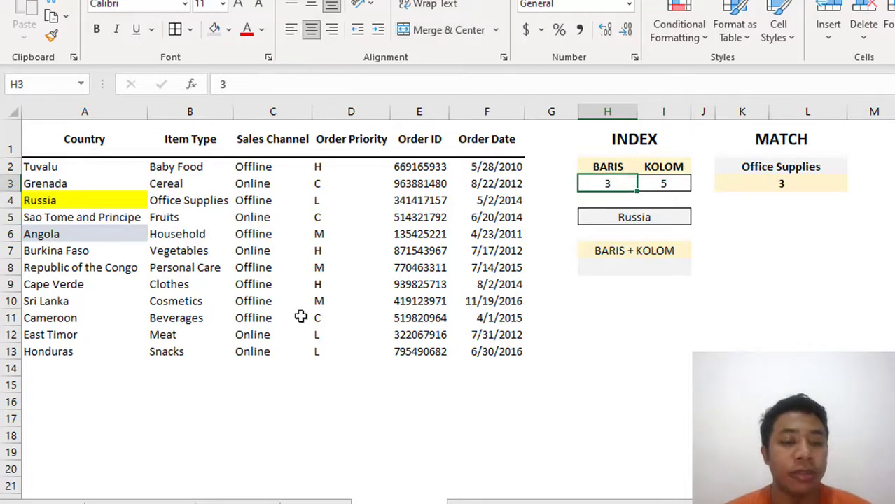
type("11")
key("Return")
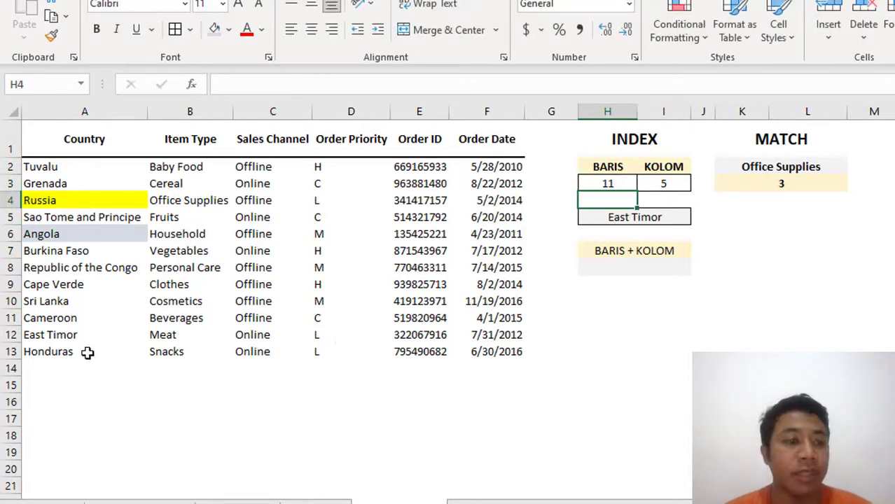
left_click(659, 217)
left_click(759, 249)
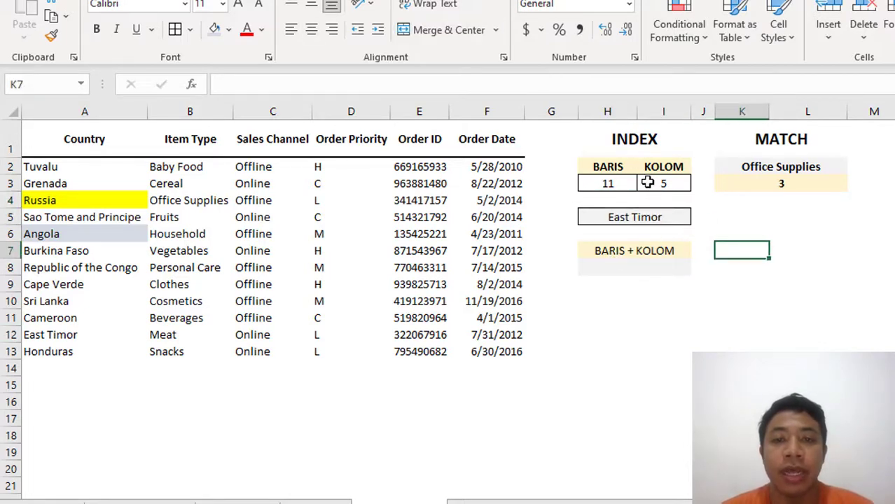
Step: In merged cell H8 under BARIS + KOLOM, enter =INDEX($B$2:$B$13,H3,I3) using the Item Type column
left_click(629, 270)
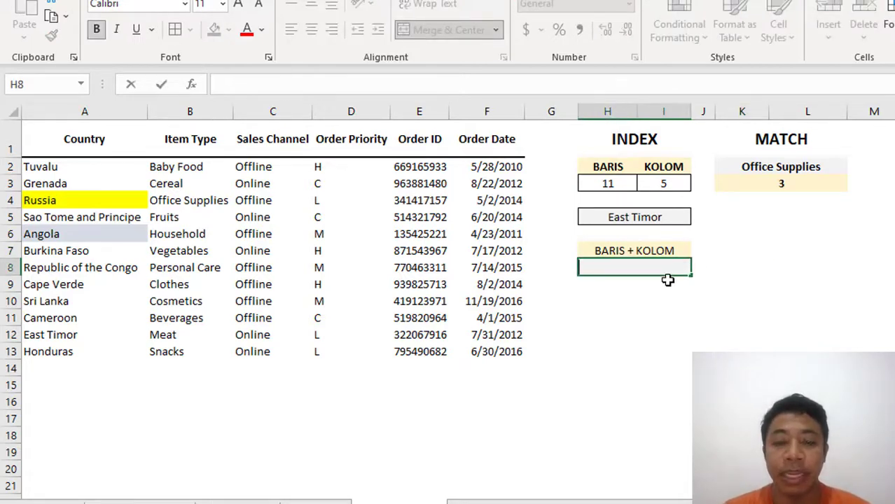
type("=")
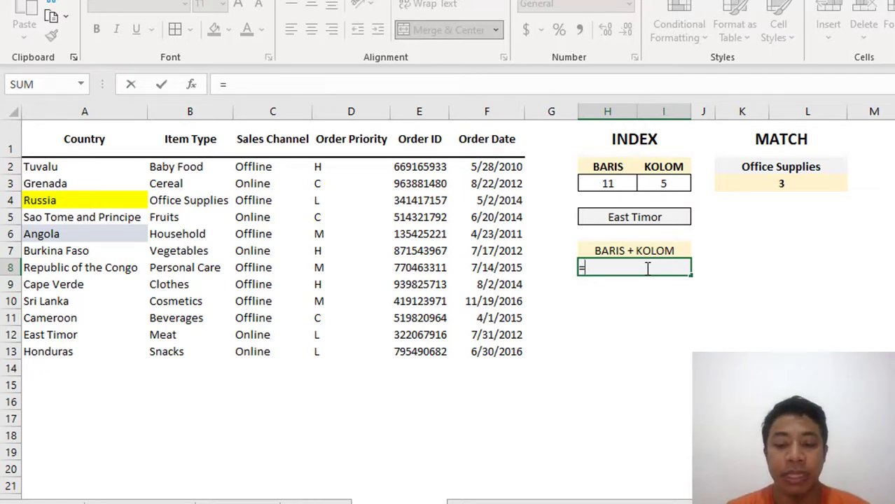
type("INDEX(")
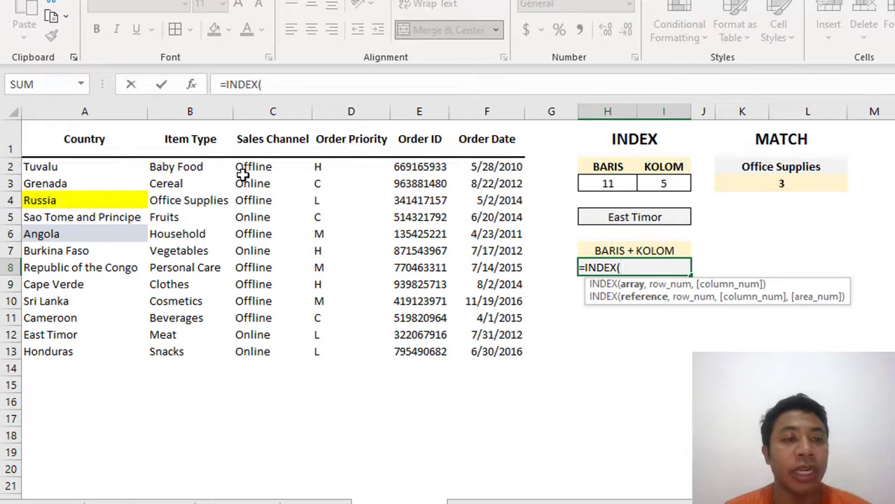
left_click_drag(189, 167, 204, 352)
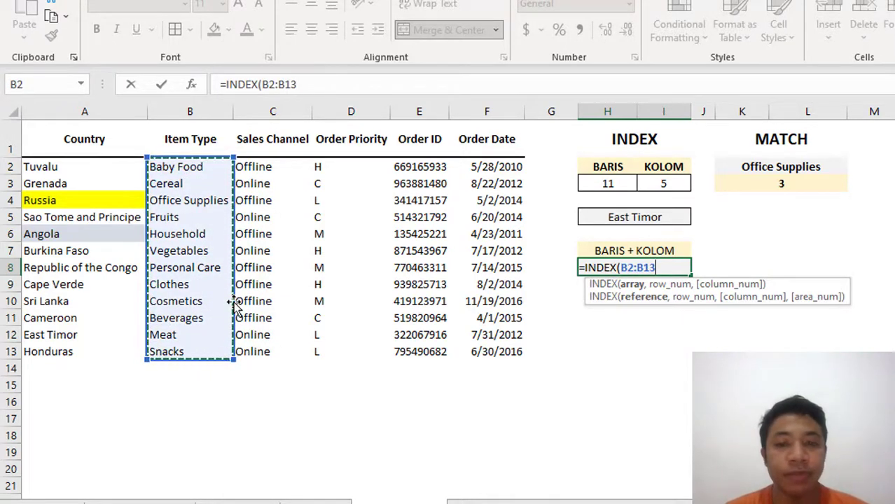
key("F4")
type(",")
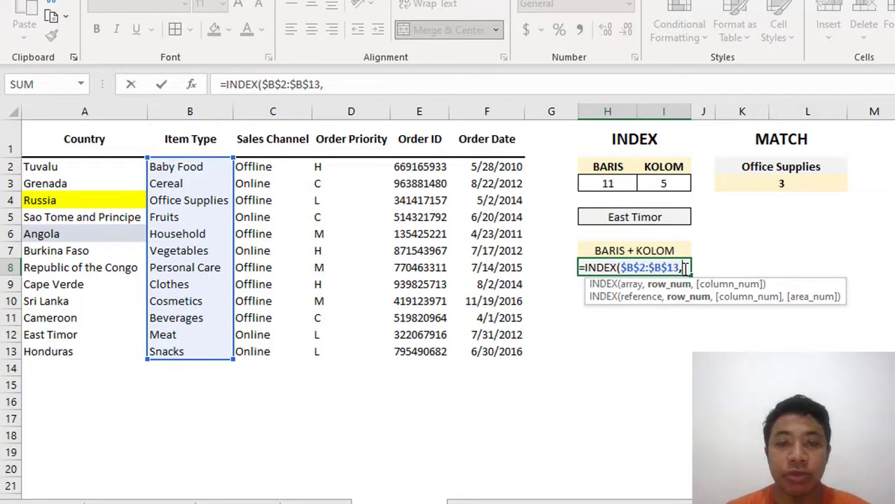
left_click(614, 185)
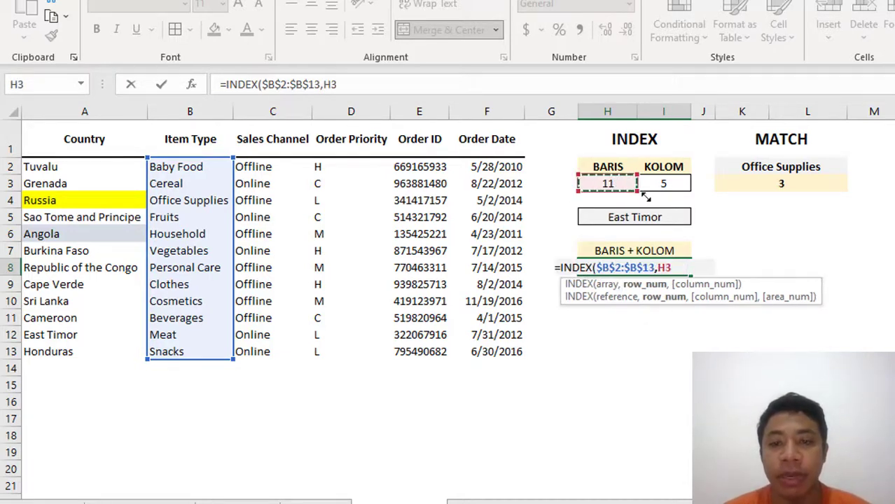
type(",")
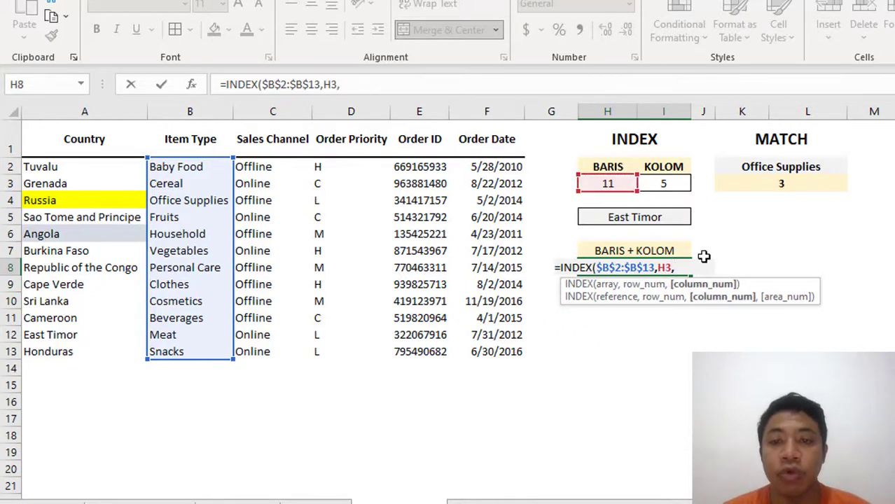
left_click(667, 185)
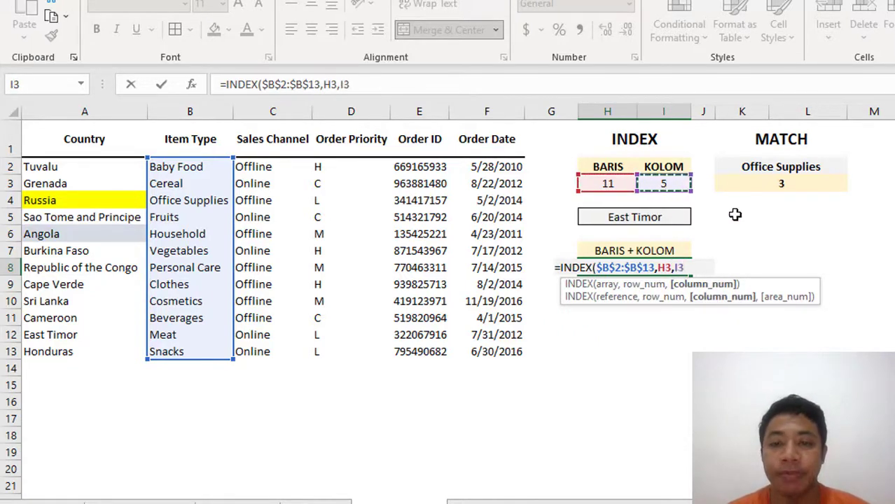
key("Return")
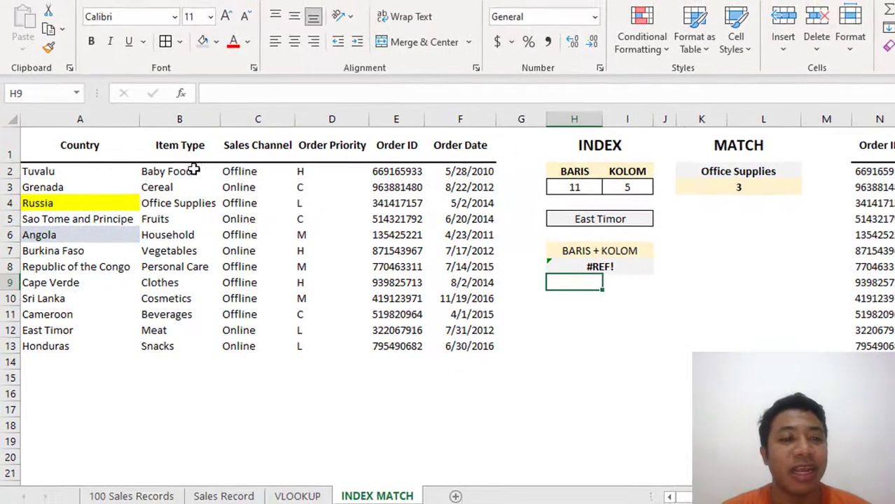
Step: Replace the column argument I3 in H8's INDEX formula with 1, giving =INDEX($B$2:$B$13,H3,1)
left_click(103, 176)
left_click_drag(103, 176, 180, 313)
left_click_drag(176, 173, 179, 347)
left_click(623, 267)
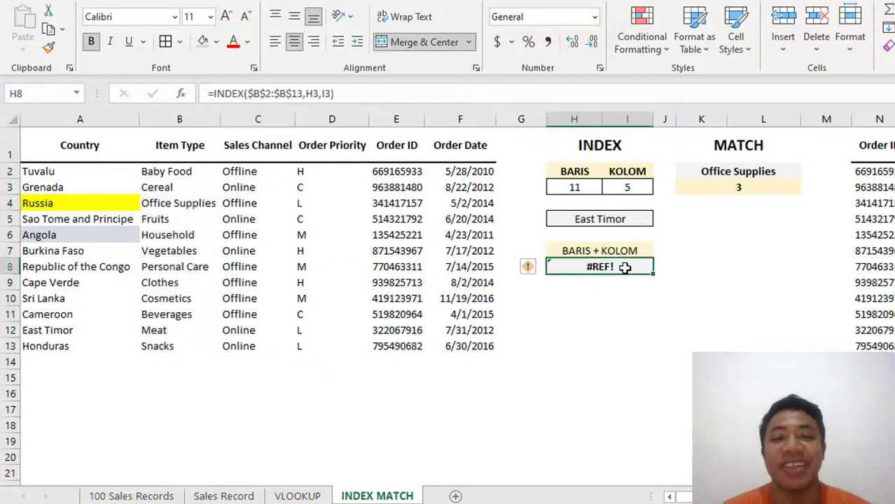
double_click(622, 267)
double_click(644, 267)
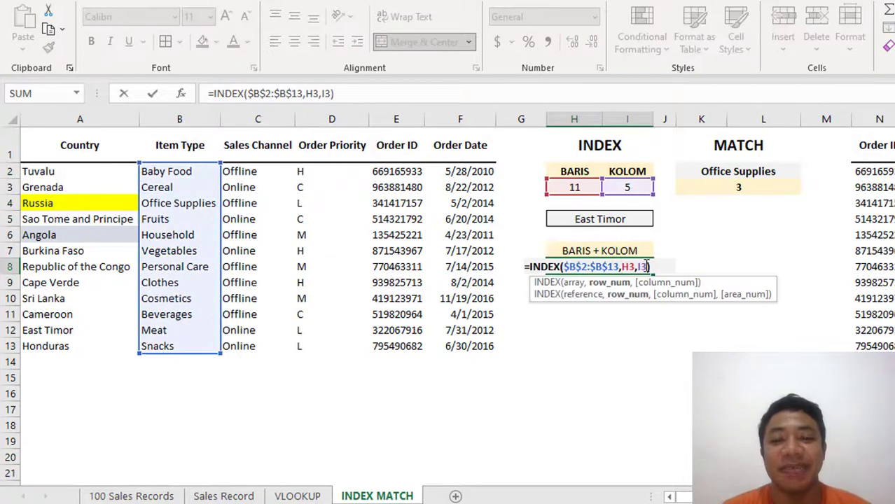
type("1")
key("Return")
left_click(647, 272)
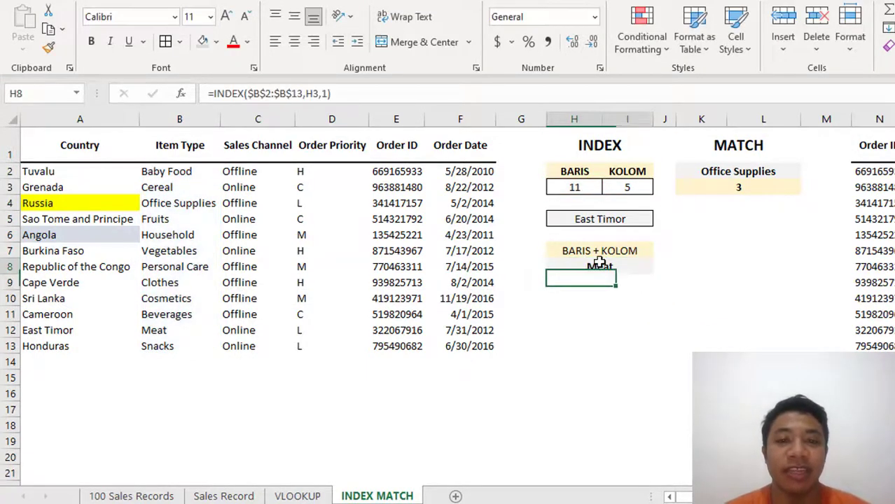
Step: Set the KOLOM value in I3 to 1
left_click(652, 180)
type("1")
left_click(690, 252)
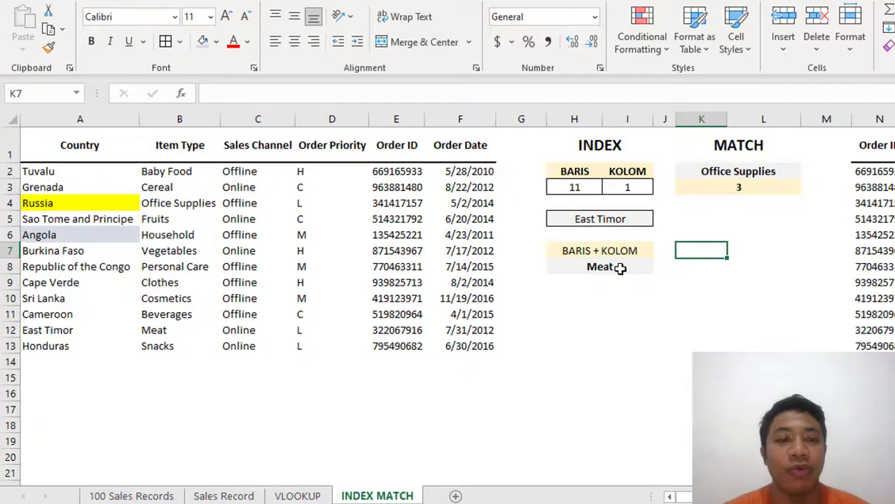
Step: Check H8's formula against the Item Type column and highlight the Meat cell B12 with the light blue-gray fill
double_click(614, 267)
key("Return")
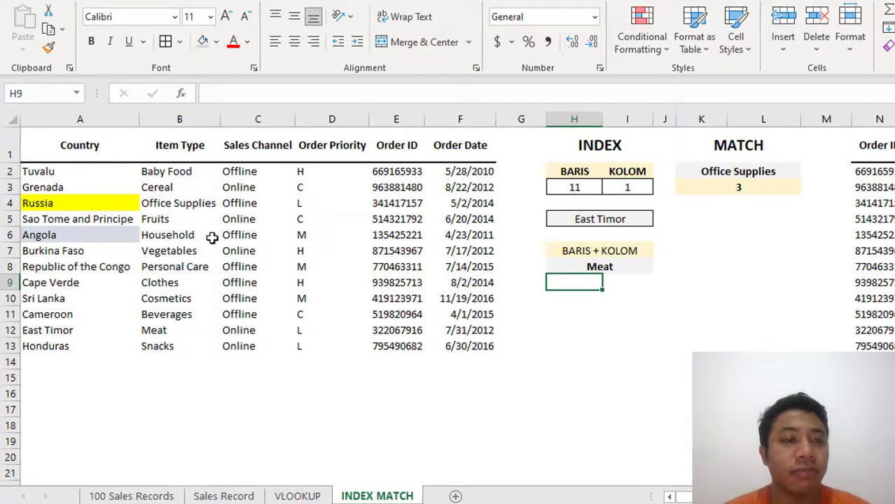
left_click(181, 335)
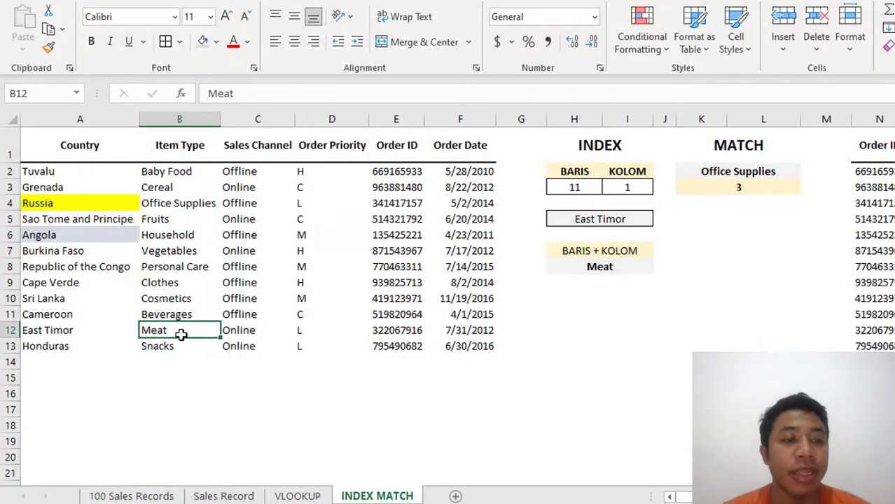
double_click(603, 268)
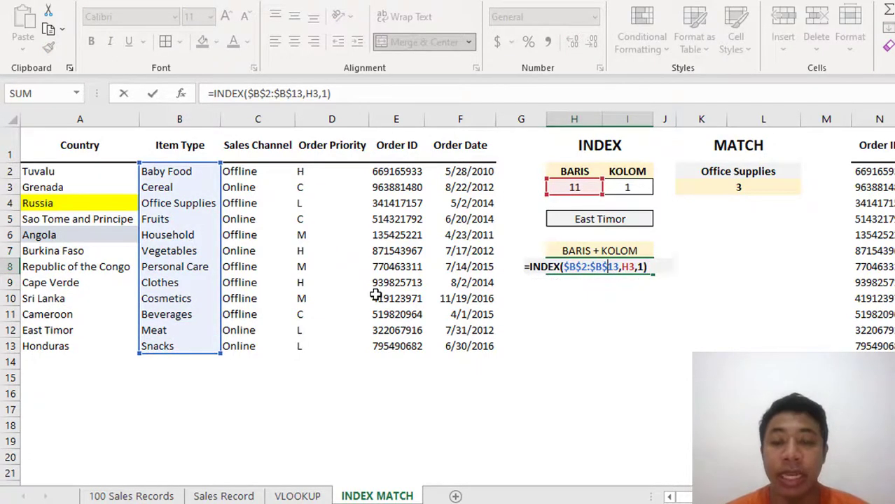
key("Return")
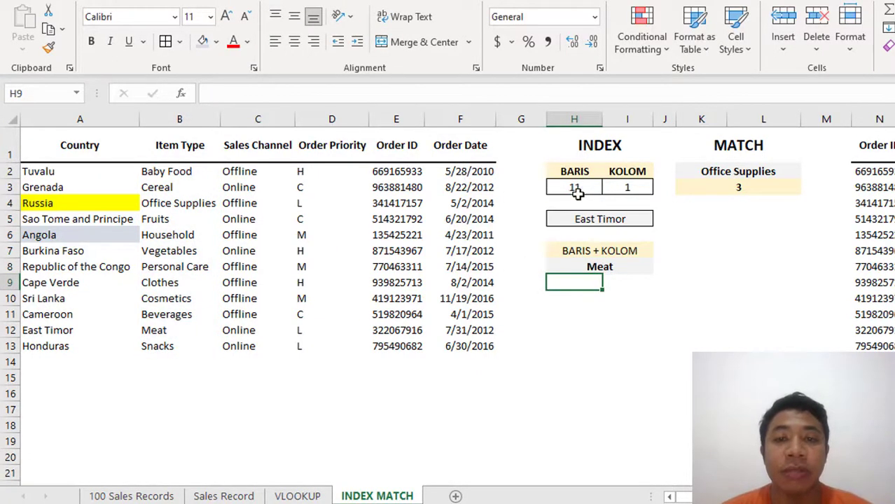
double_click(174, 172)
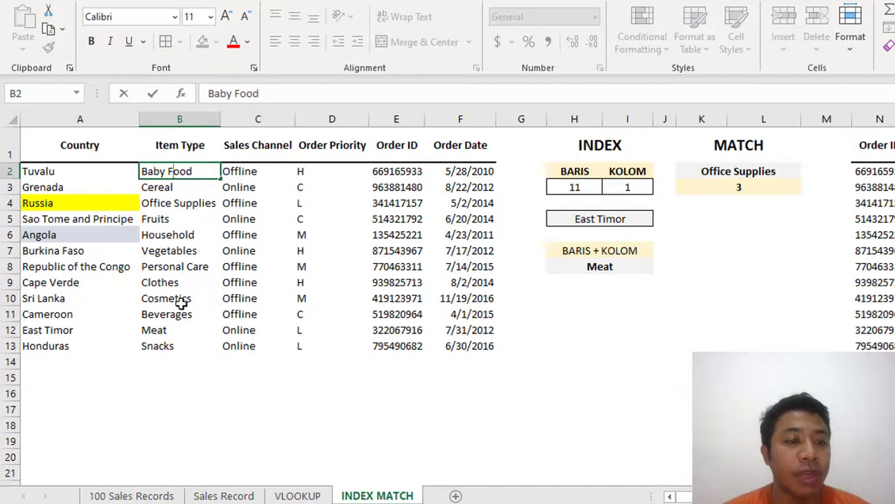
left_click(182, 329)
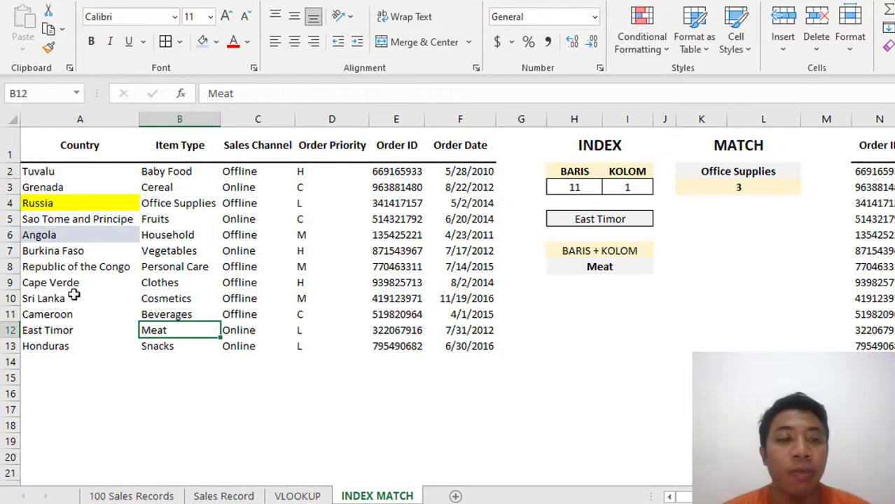
left_click(202, 41)
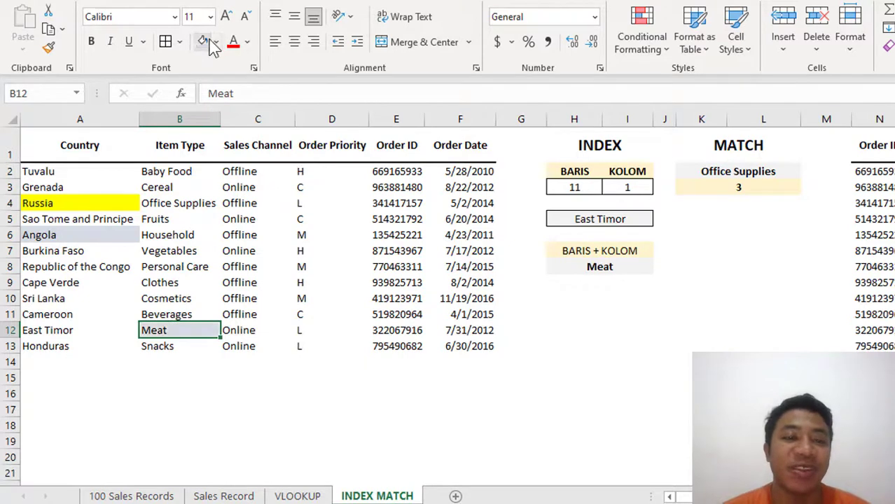
Step: Change the array in H8's INDEX formula to the whole data table as the absolute range $A$2:$F$13
left_click(599, 267)
double_click(600, 266)
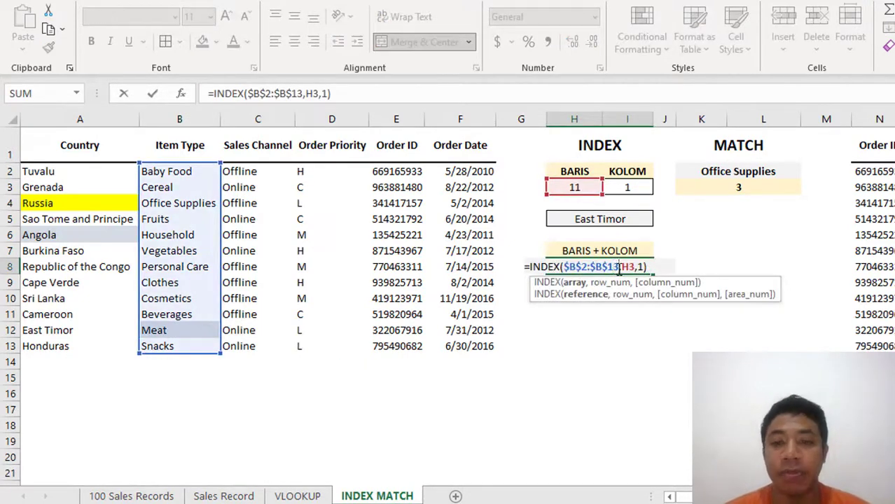
key("BackSpace")
key("BackSpace")
key("BackSpace")
key("BackSpace")
key("BackSpace")
key("BackSpace")
key("BackSpace")
key("BackSpace")
key("BackSpace")
key("BackSpace")
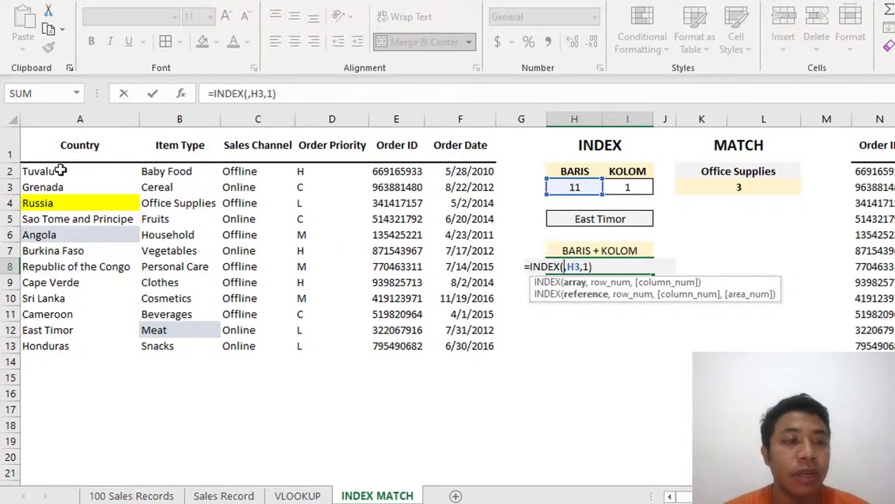
mouse_move(61, 171)
left_mouse_down()
mouse_move(448, 234)
mouse_move(530, 349)
mouse_move(494, 349)
mouse_move(471, 330)
mouse_move(485, 348)
left_mouse_up()
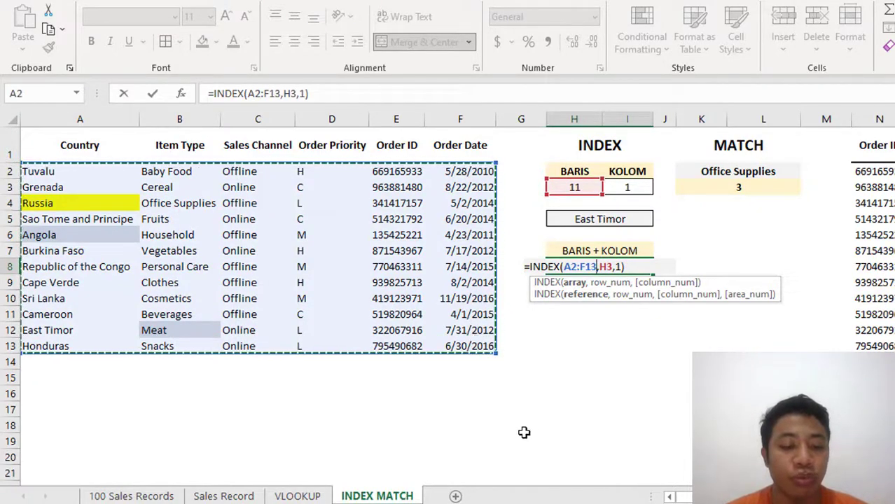
key("F4")
key("Return")
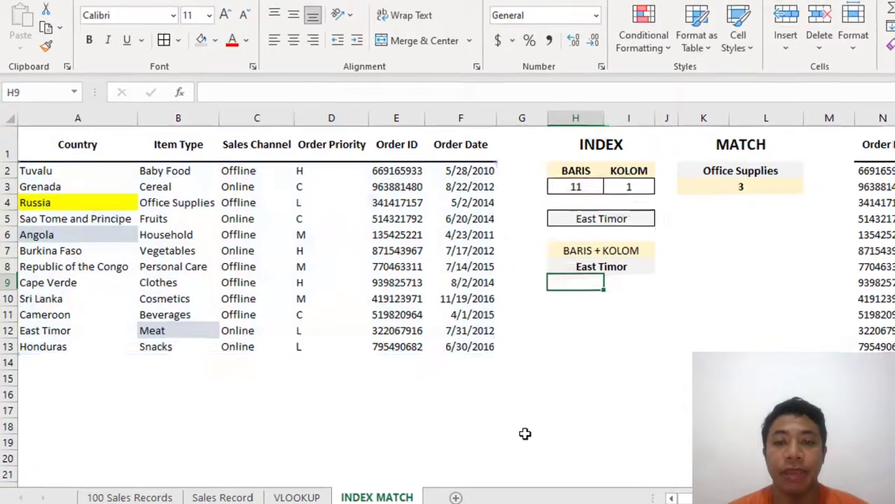
Step: Check row 11 of the Country column against H8's result and highlight the East Timor cell A12 with a light blue fill
left_click(612, 267)
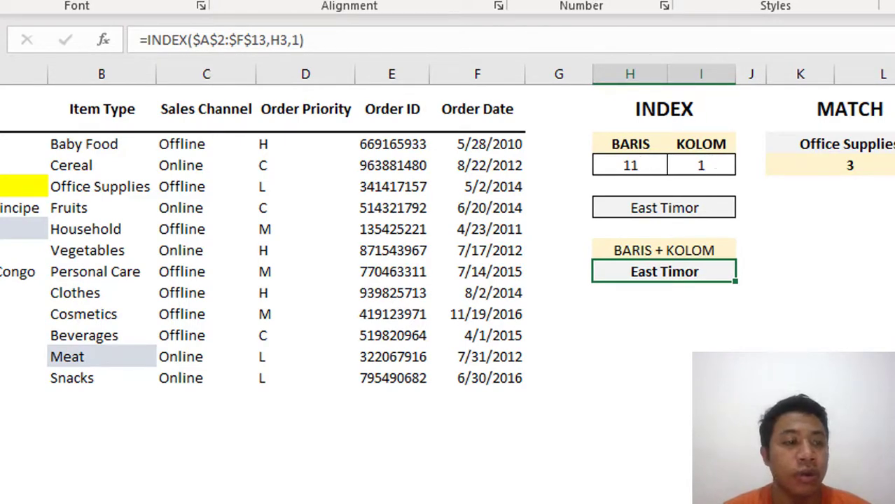
left_click_drag(21, 144, 21, 357)
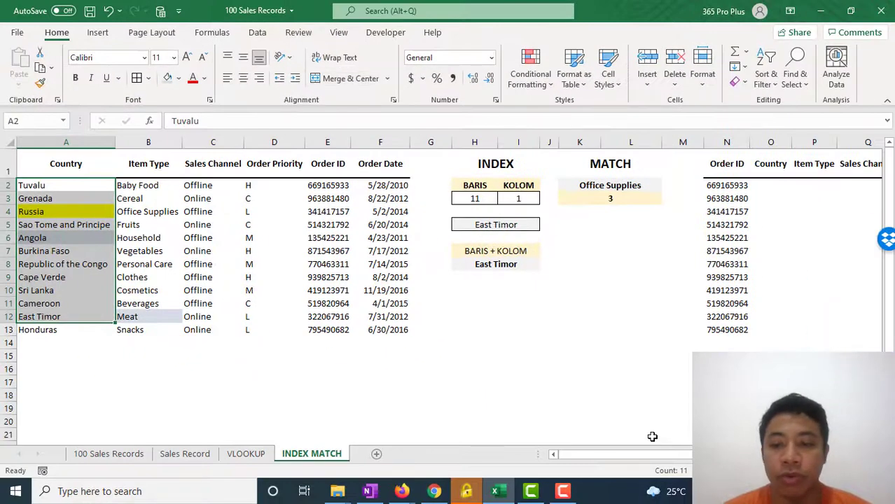
double_click(67, 317)
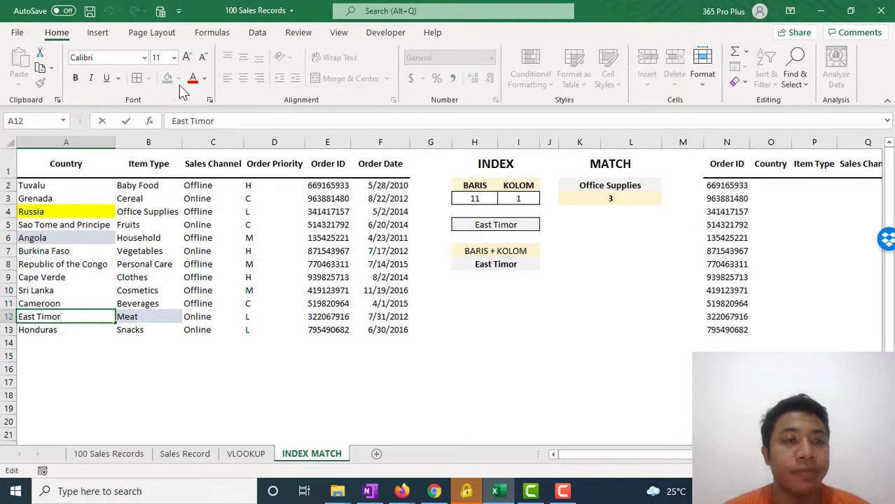
left_click(70, 340)
left_click(70, 316)
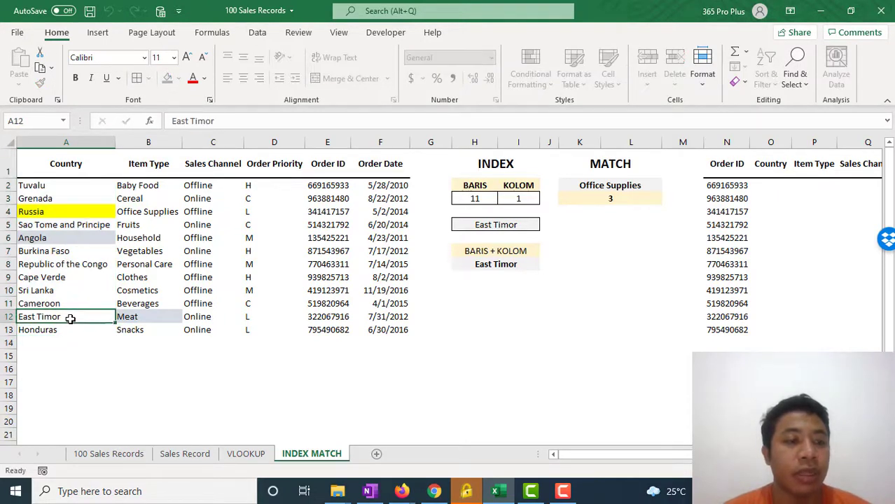
left_click(179, 78)
left_click(208, 129)
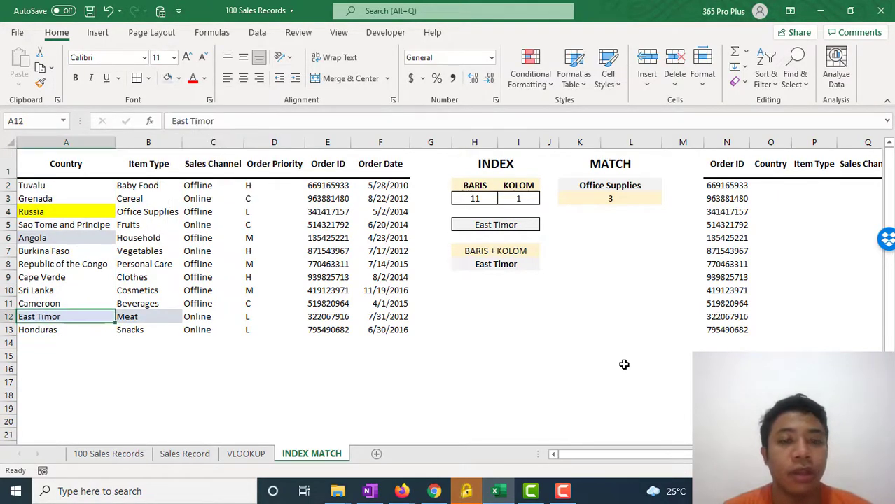
left_click(629, 330)
Step: Review the array range in H8's INDEX formula and set the KOLOM value in I3 to 2
double_click(485, 265)
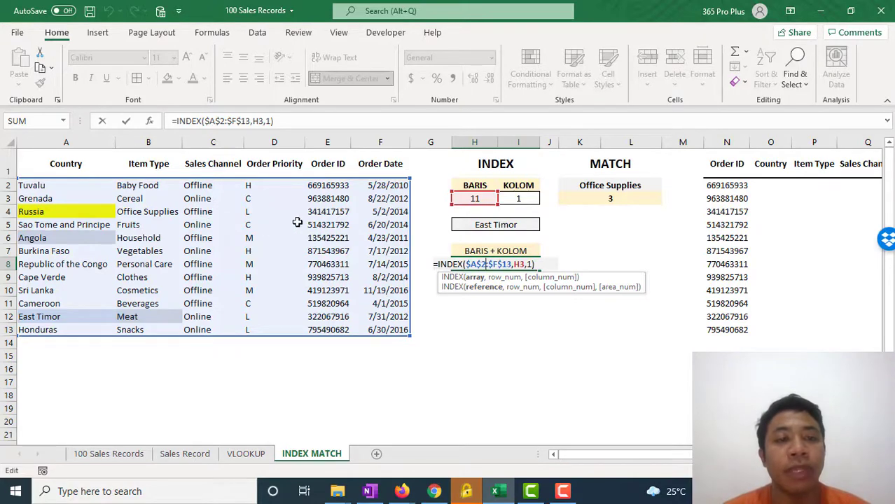
left_click(515, 199)
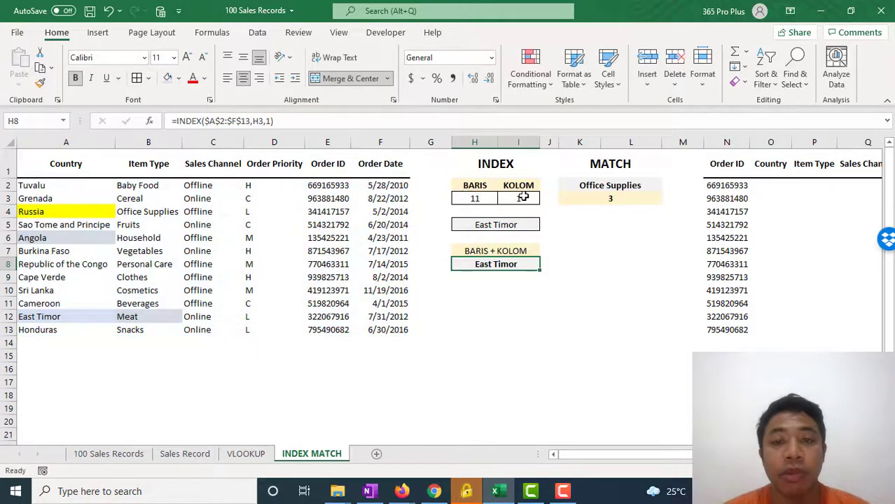
type("2")
left_click(595, 276)
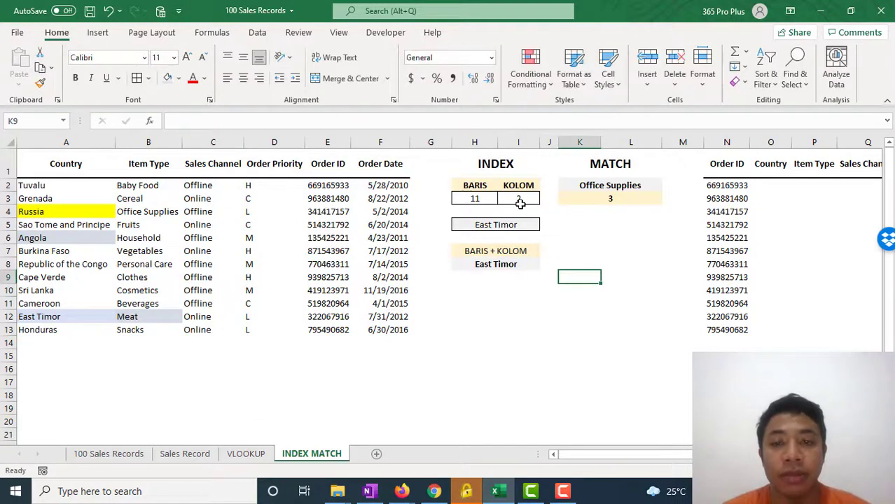
Step: Replace the column argument 1 in H8's INDEX formula with I3, giving =INDEX($A$2:$F$13,H3,I3)
left_click(520, 263)
double_click(520, 263)
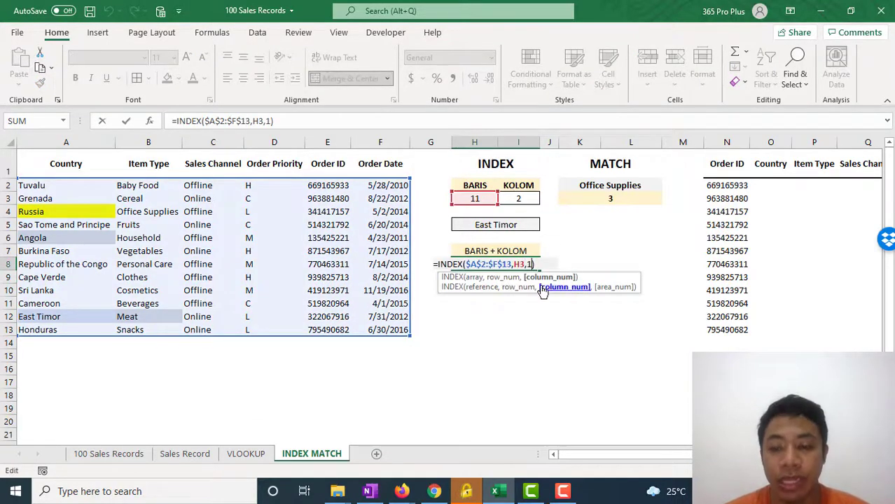
left_click(527, 198)
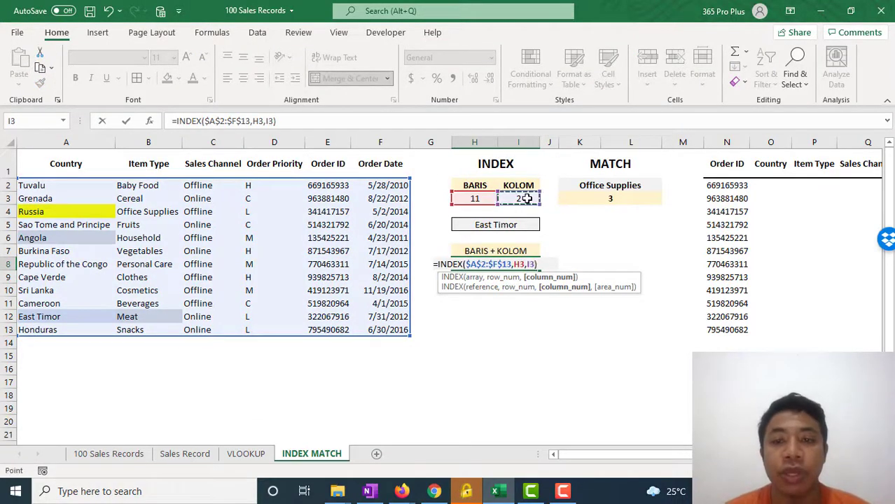
key("Return")
left_click(524, 263)
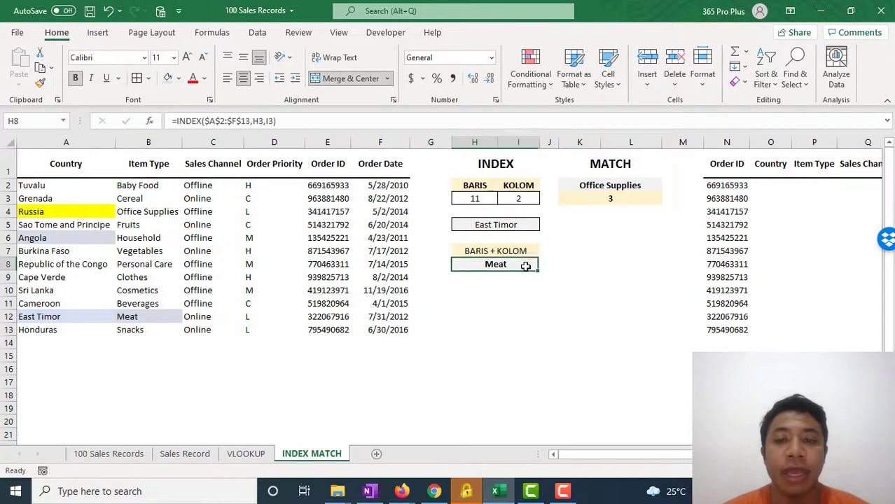
Step: Set the KOLOM value in I3 to 5 and check the result in H8
left_click(523, 198)
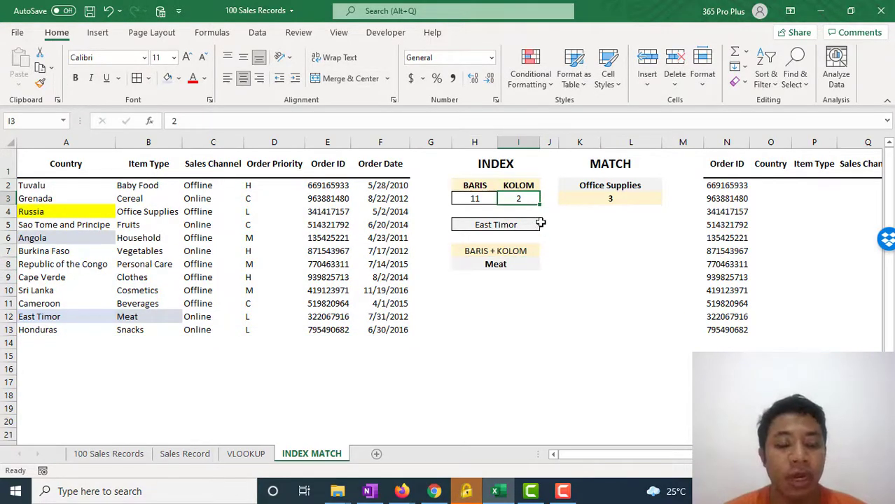
type("5")
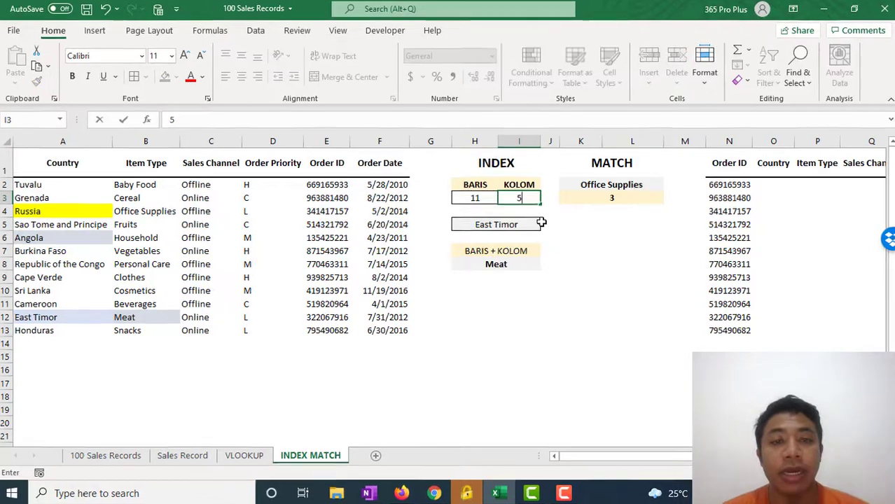
left_click(582, 238)
left_click(495, 268)
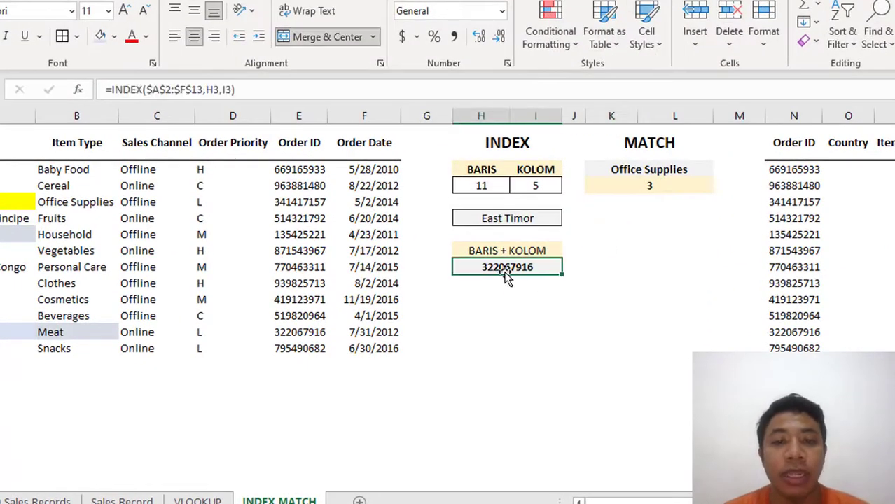
Step: Trace the BARIS value to sheet row 12 and highlight its Order ID cell E12 with a light orange fill
left_click(496, 191)
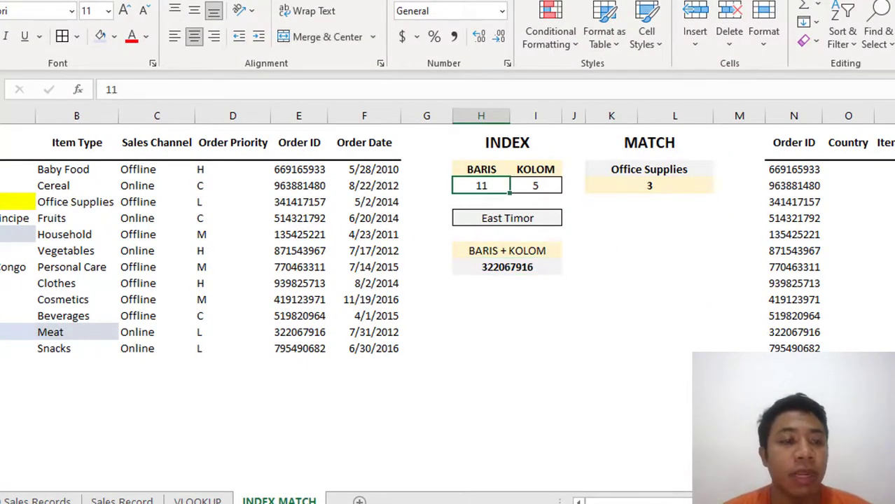
left_click(1, 332)
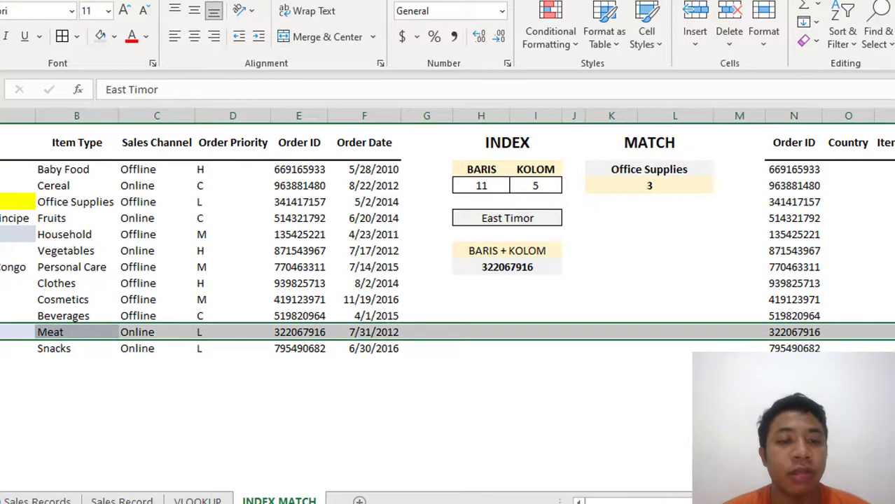
left_click(291, 332)
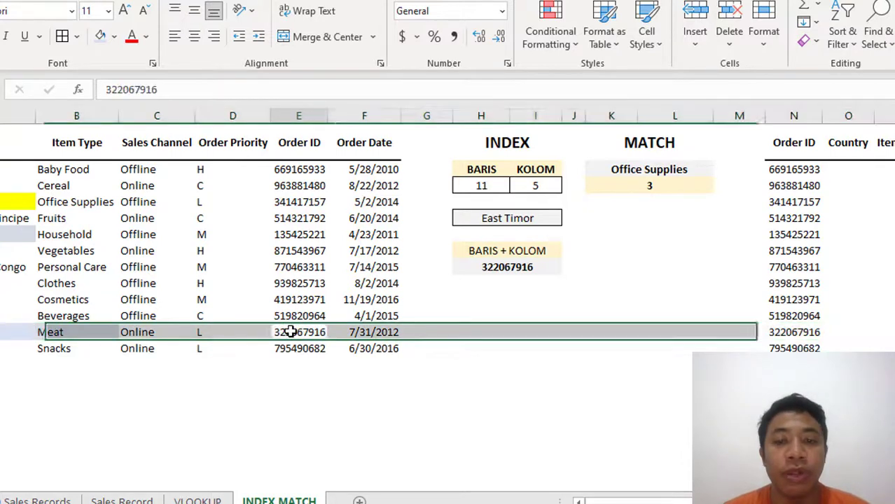
left_click(113, 37)
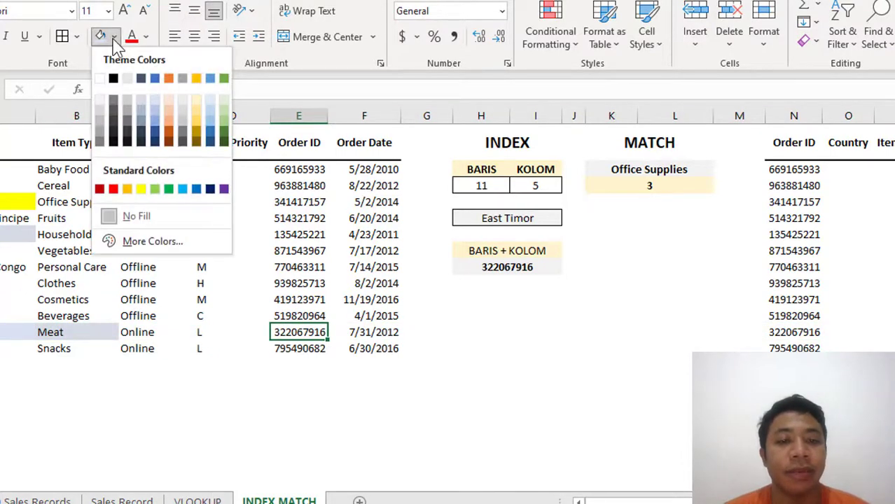
left_click(171, 99)
left_click(574, 332)
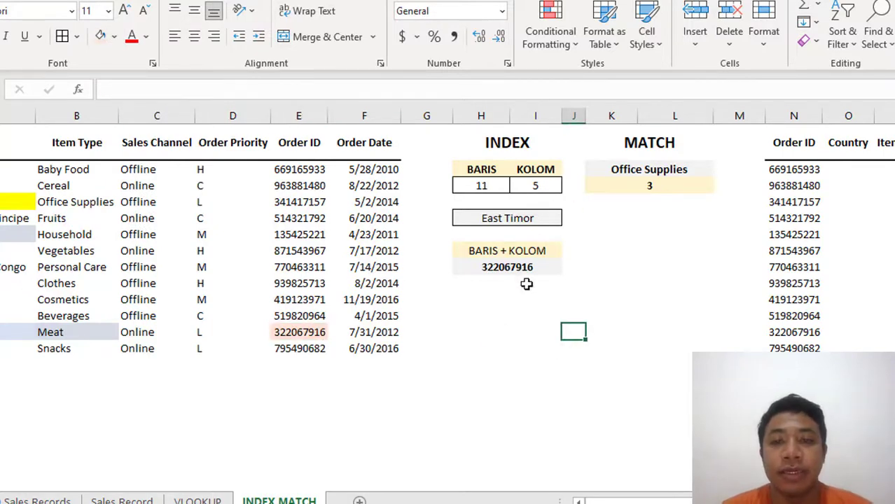
Step: Set the BARIS value in H3 to 5
left_click(476, 190)
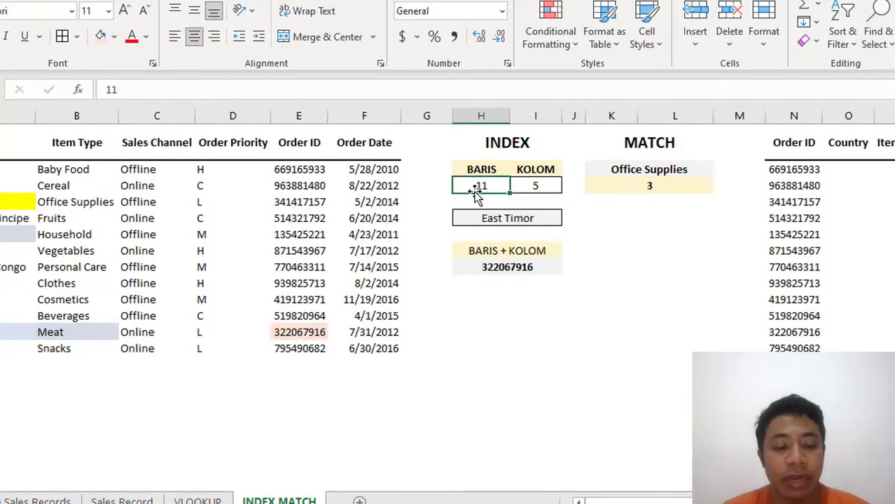
type("5")
left_click(624, 253)
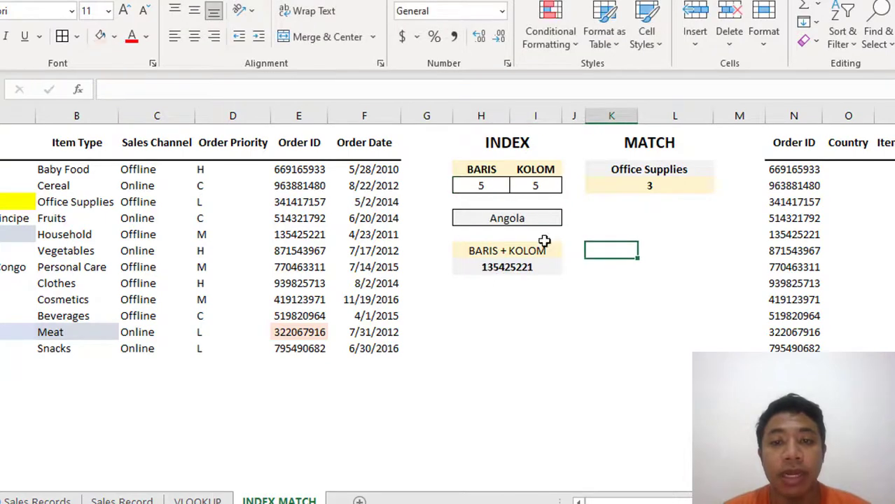
Step: Check H8's result against the Order ID column and highlight cell E6 with the same light orange fill
left_click(500, 271)
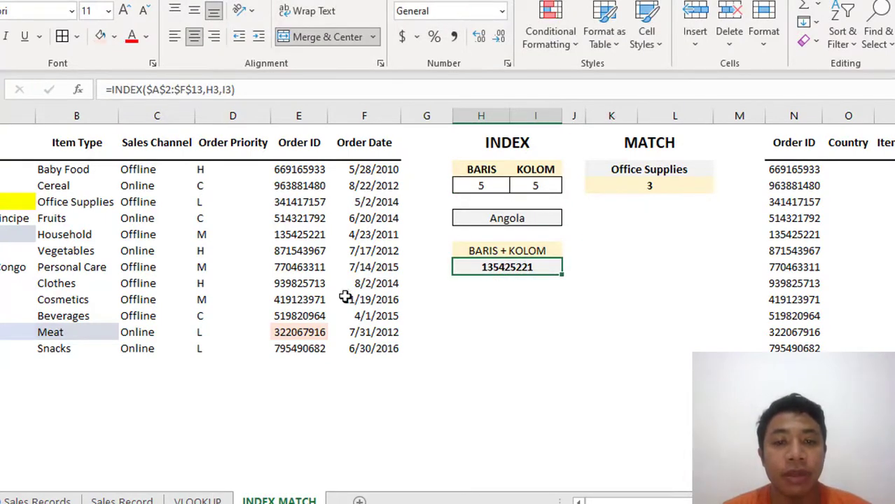
left_click(307, 234)
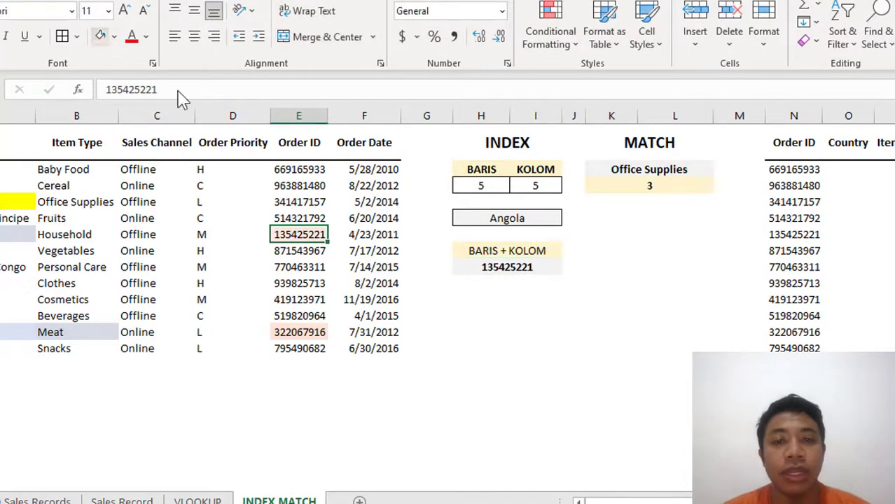
left_click(529, 361)
Step: Set the KOLOM value in I3 to 6, keeping the BARIS value in H3
left_click(483, 186)
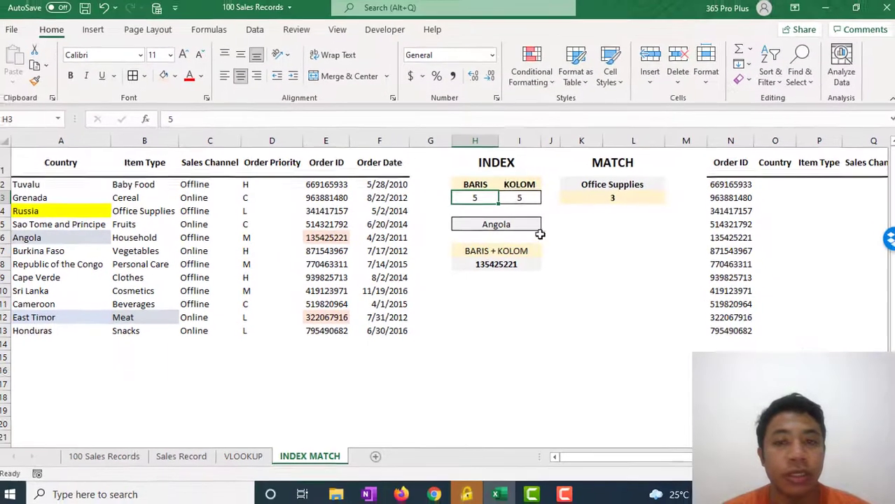
left_click(536, 185)
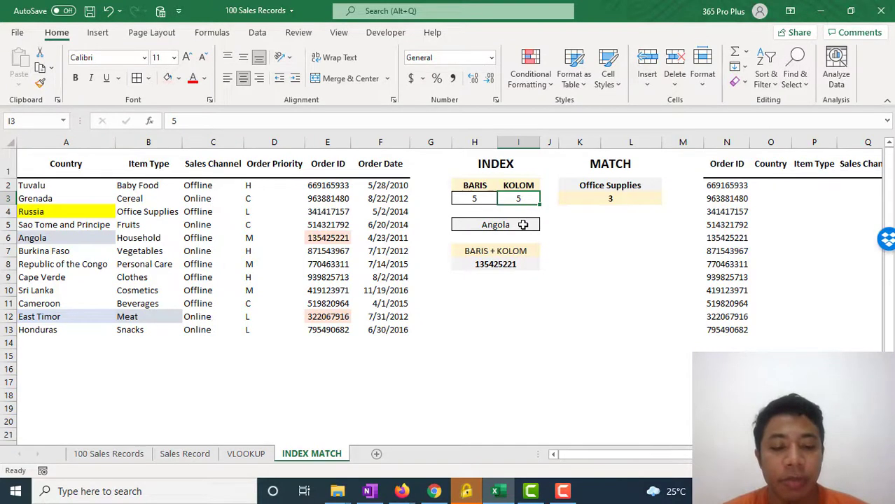
type("6")
left_click(569, 279)
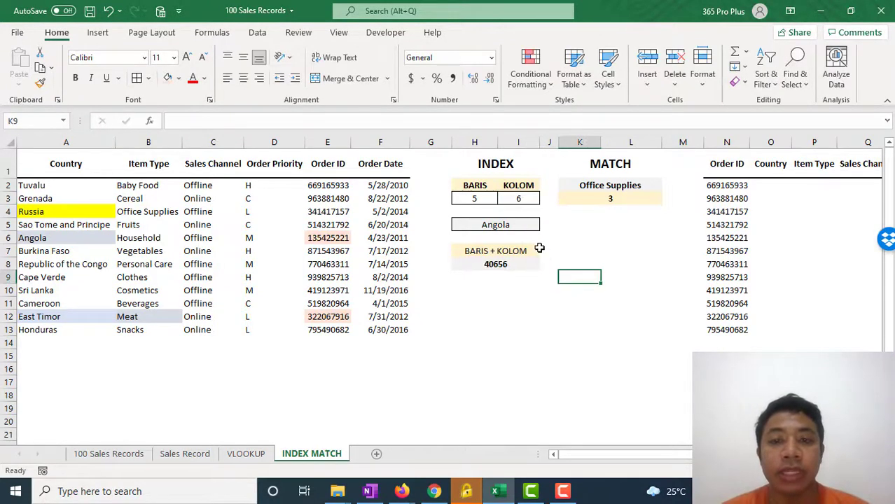
Step: Format the INDEX result in H8 as Short Date
left_click(506, 264)
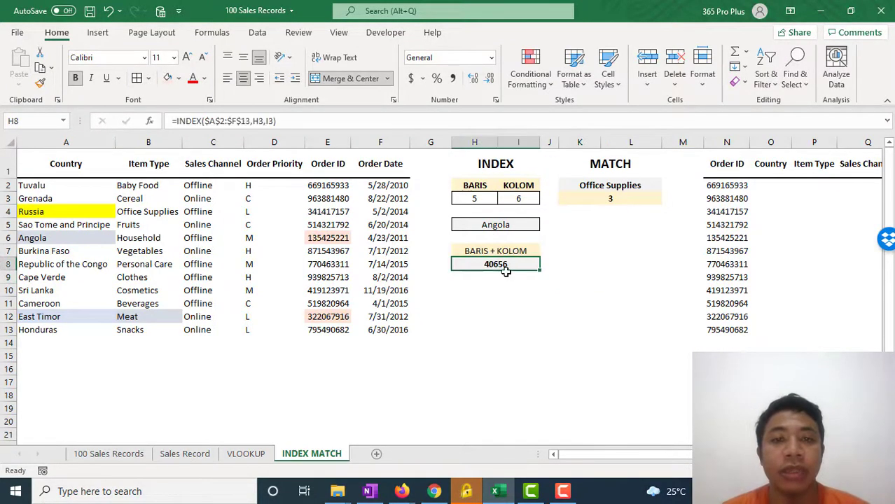
left_click(491, 58)
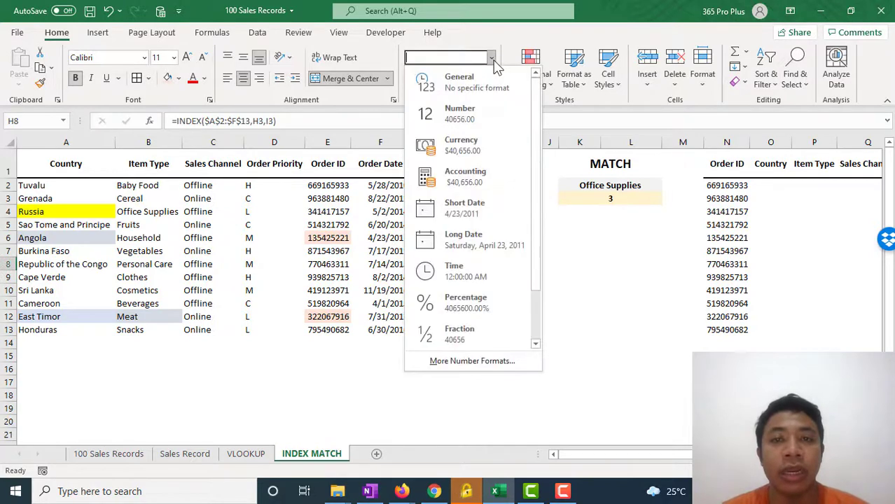
left_click(488, 213)
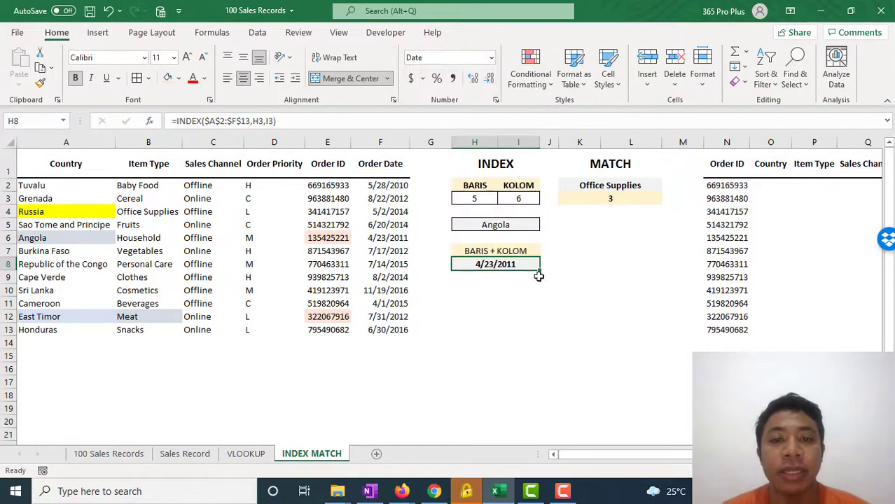
left_click(574, 290)
left_click(503, 265)
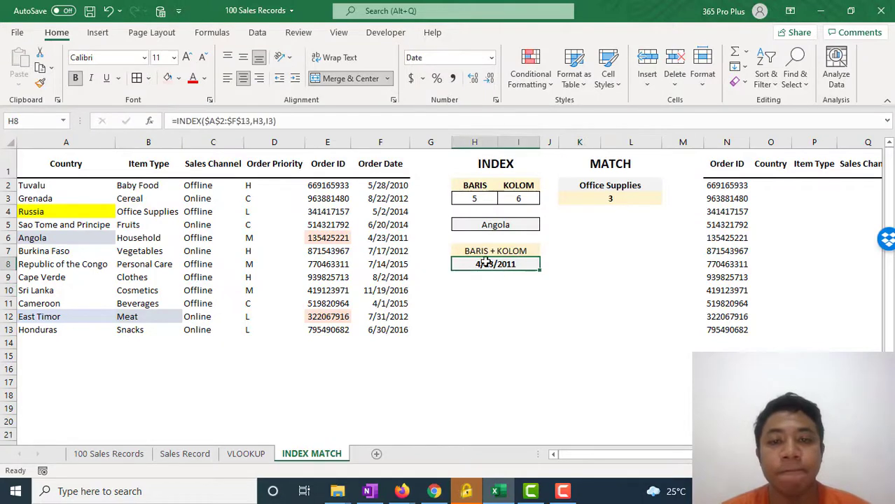
Step: Trace Angola's row to its Order Date and highlight cell F6 with the light orange fill
left_click(9, 238)
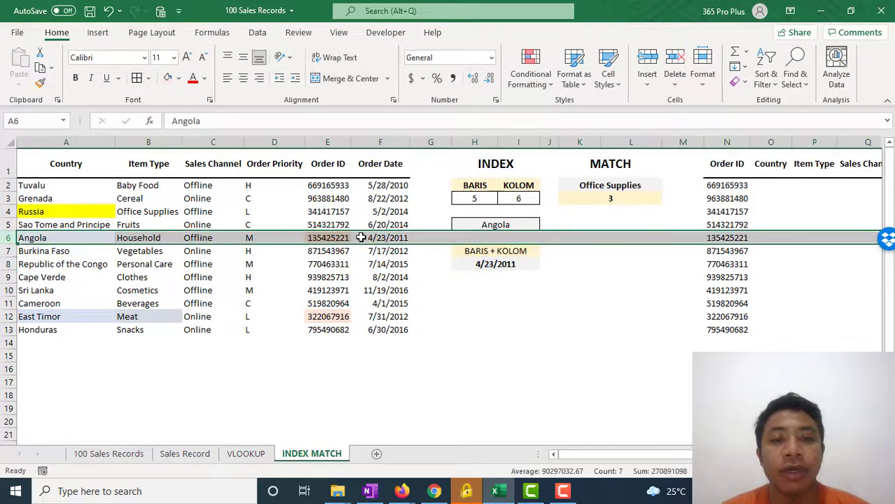
left_click(379, 238)
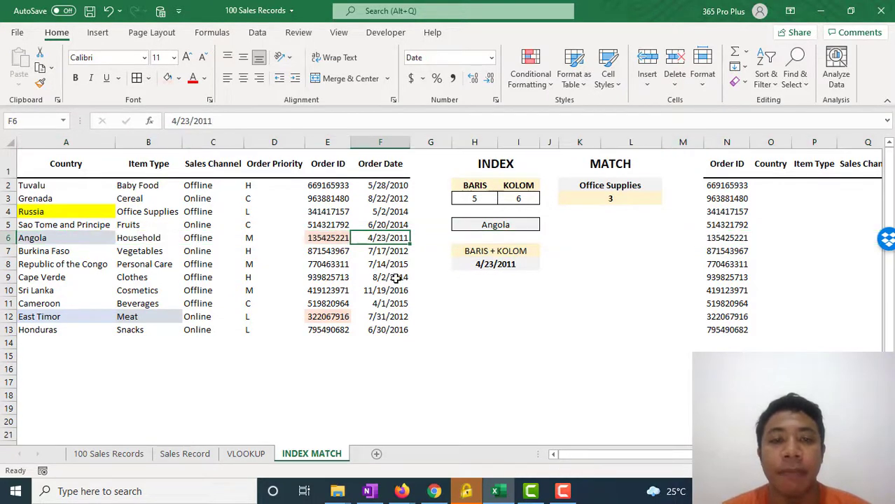
left_click(173, 80)
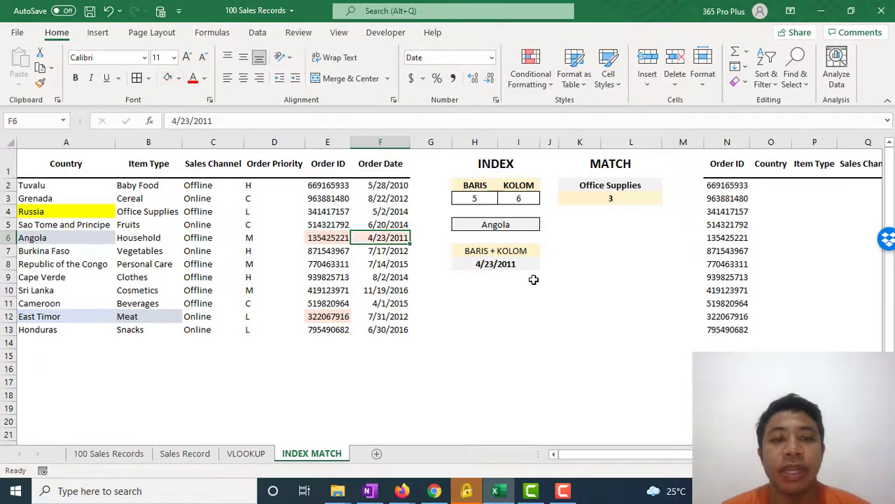
left_click(532, 278)
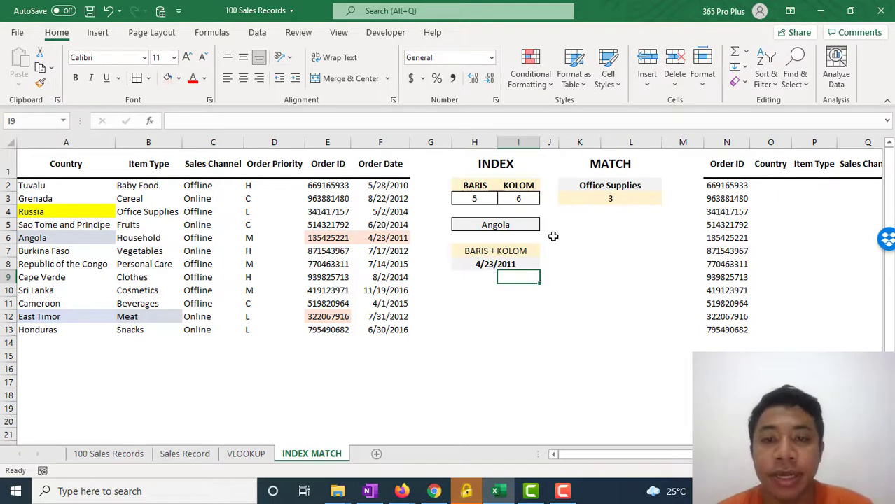
Step: Review the existing MATCH formula in K3 and clear it from the cell, keeping Office Supplies in K2
left_click(606, 194)
double_click(614, 195)
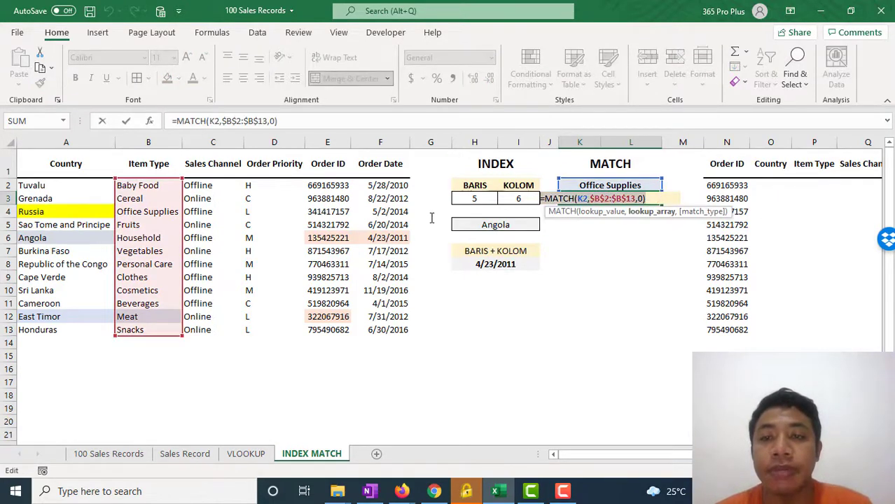
key("Escape")
key("Delete")
left_click(645, 266)
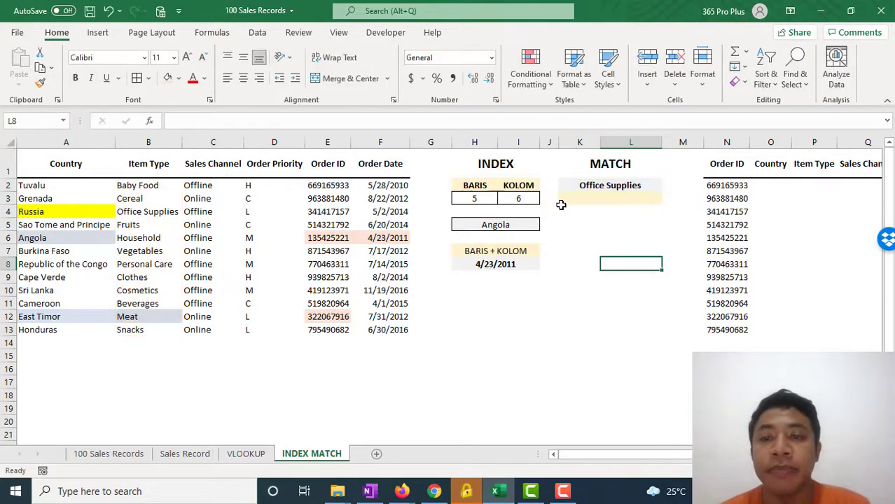
left_click(646, 252)
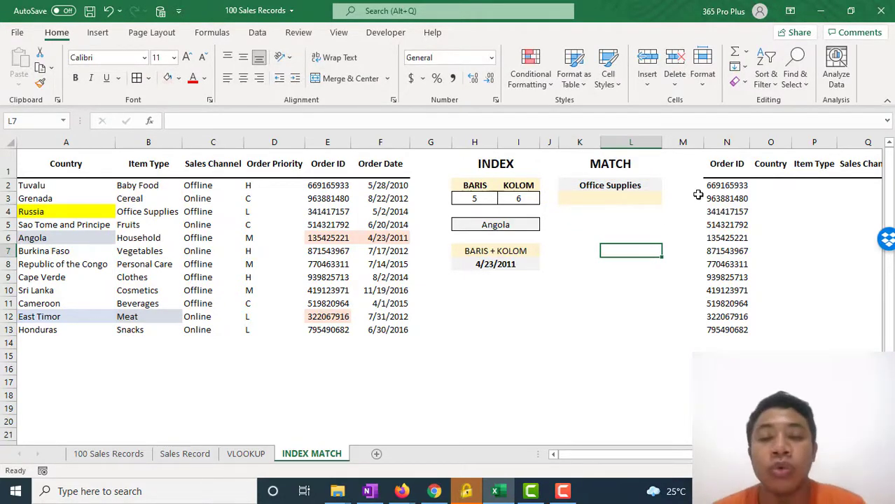
left_click(606, 168)
left_click(620, 217)
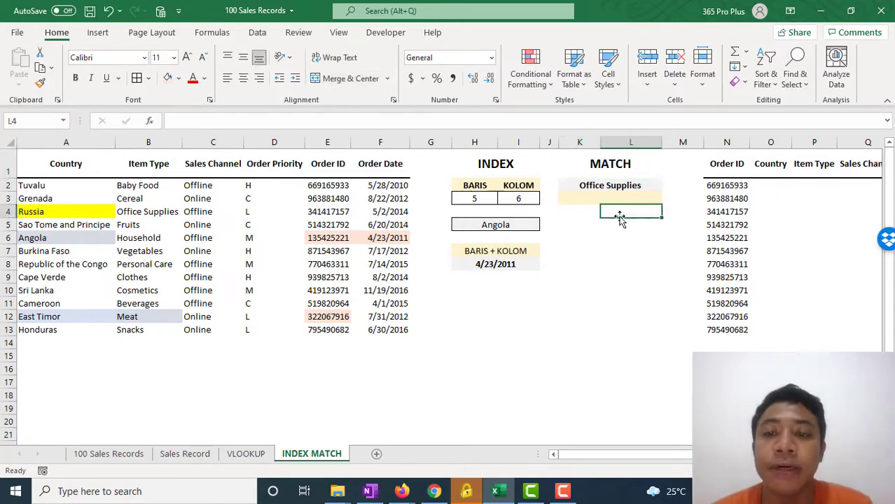
left_click(610, 186)
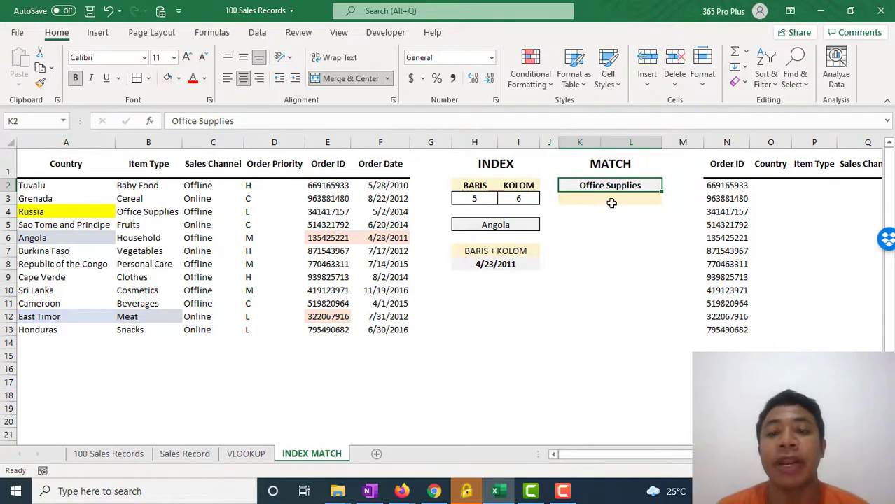
double_click(612, 200)
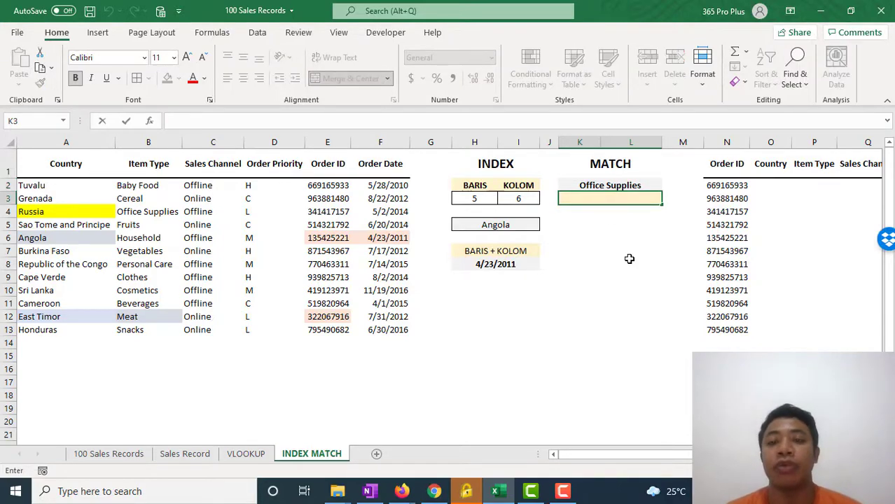
type("=")
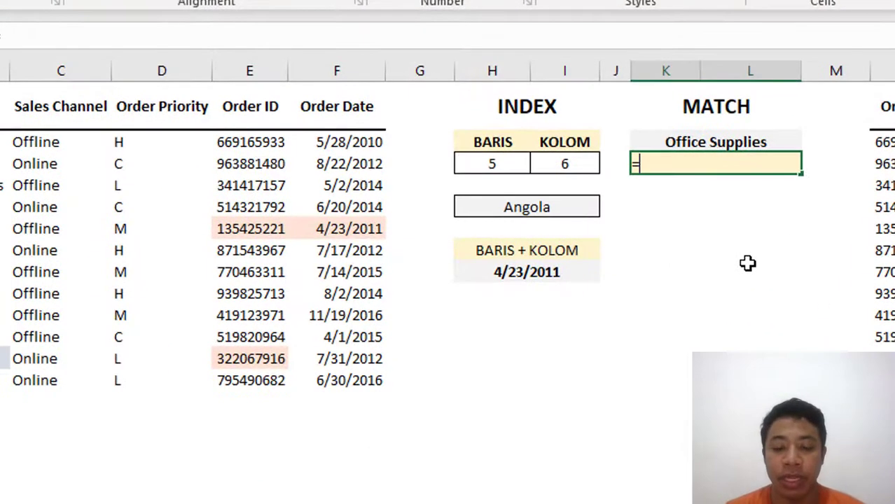
type("IND")
key("Tab")
key("BackSpace")
key("BackSpace")
key("BackSpace")
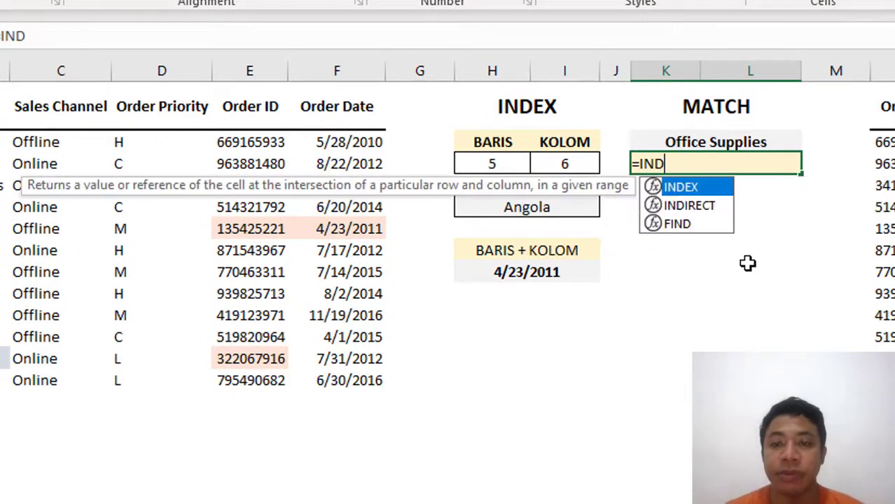
key("BackSpace")
key("BackSpace")
key("BackSpace")
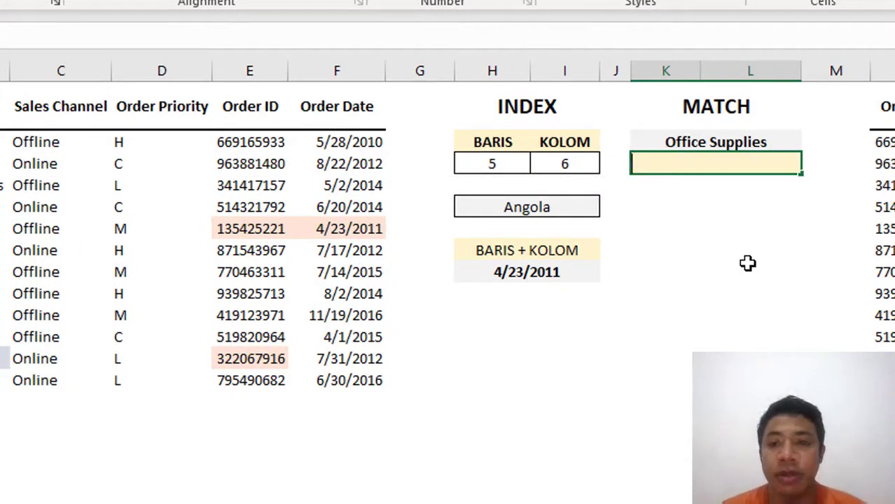
left_click(749, 260)
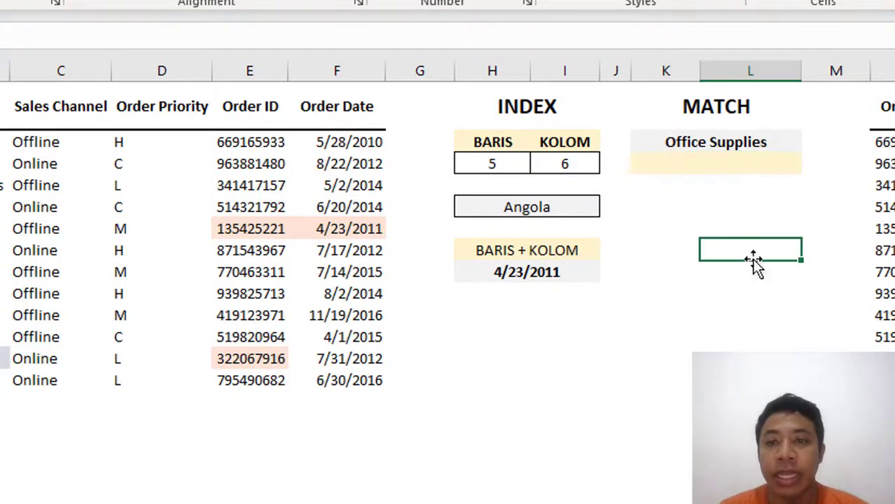
Step: Start a MATCH formula in the empty result cell K3 under Office Supplies
left_click(753, 109)
left_click(758, 164)
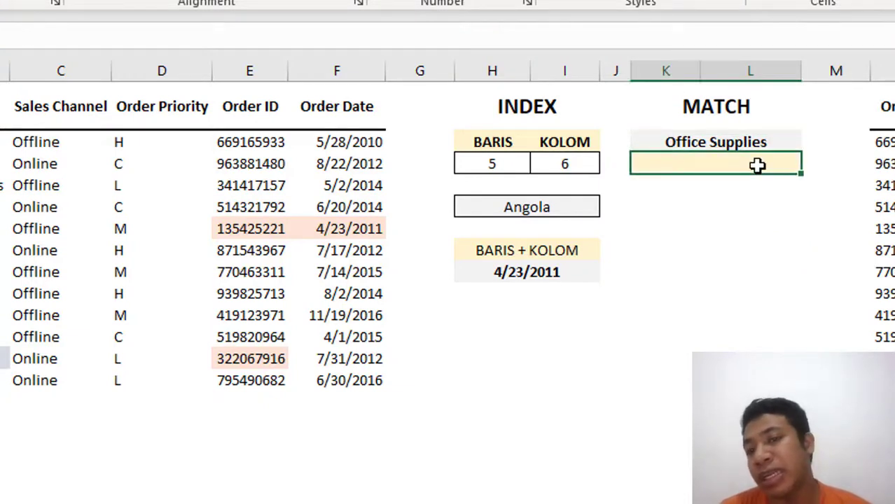
double_click(758, 165)
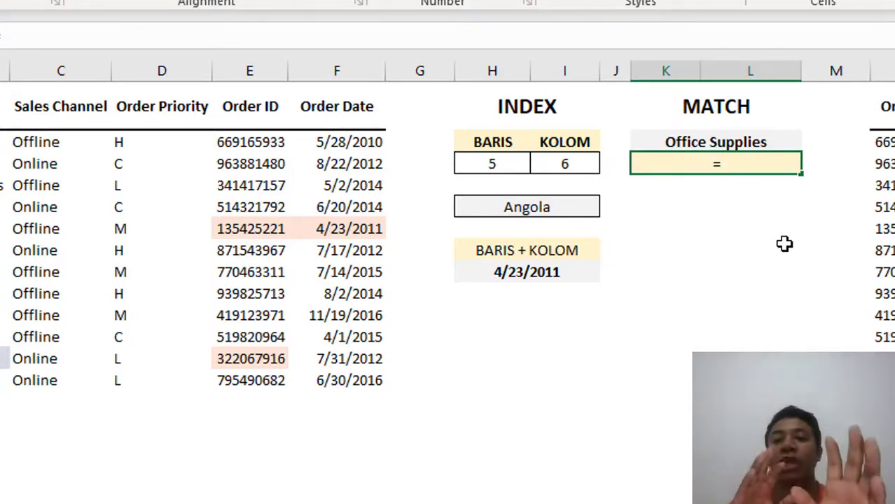
type("MTA")
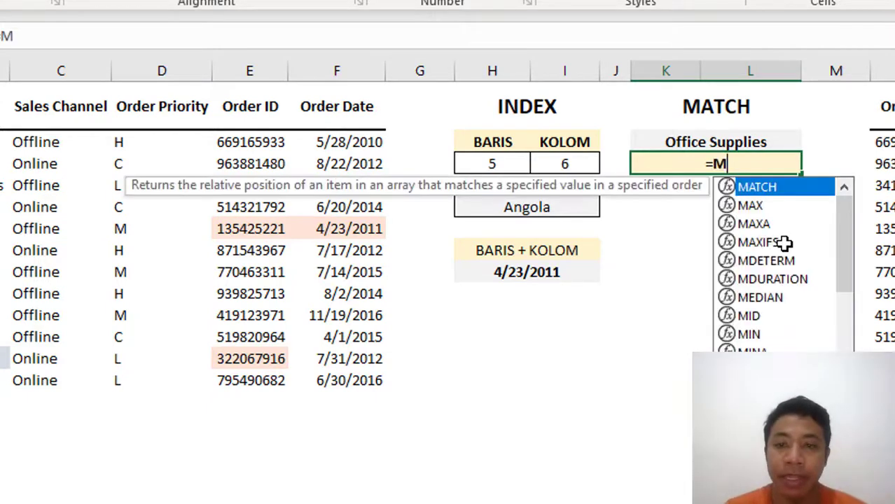
key("BackSpace")
key("BackSpace")
type("A")
key("Tab")
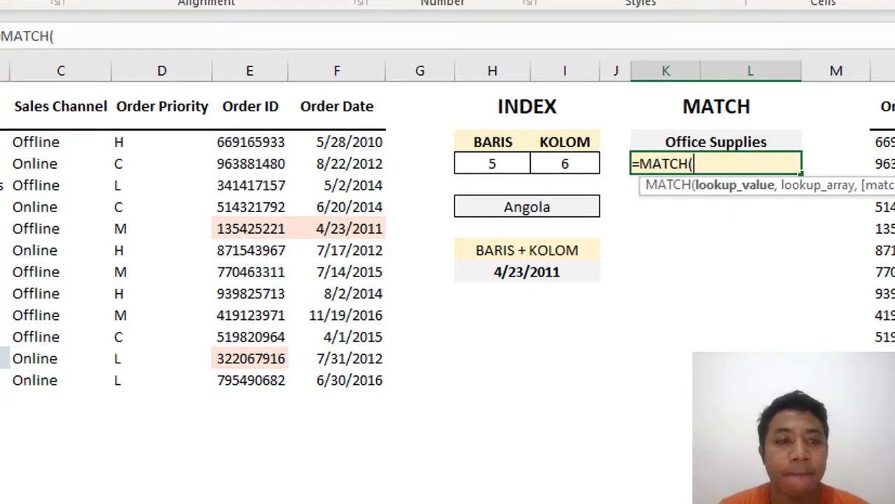
left_click_drag(3, 142, 3, 182)
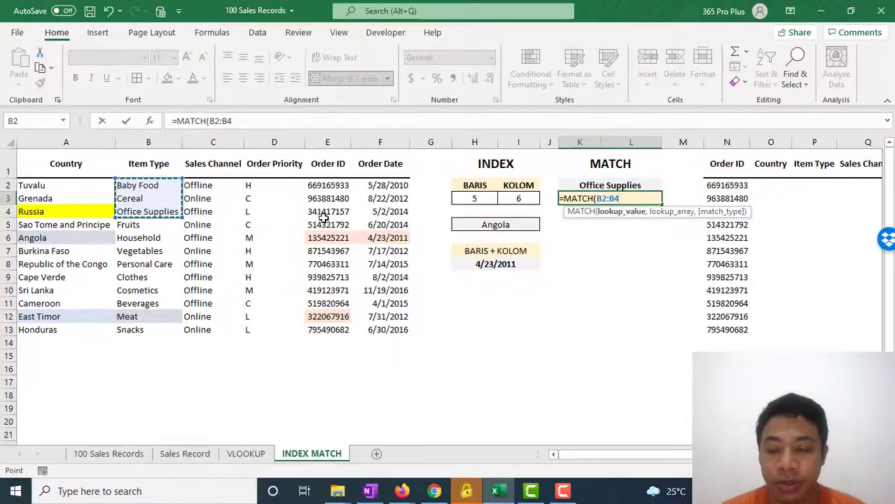
key("BackSpace")
key("BackSpace")
key("BackSpace")
key("BackSpace")
key("BackSpace")
key("BackSpace")
type("(")
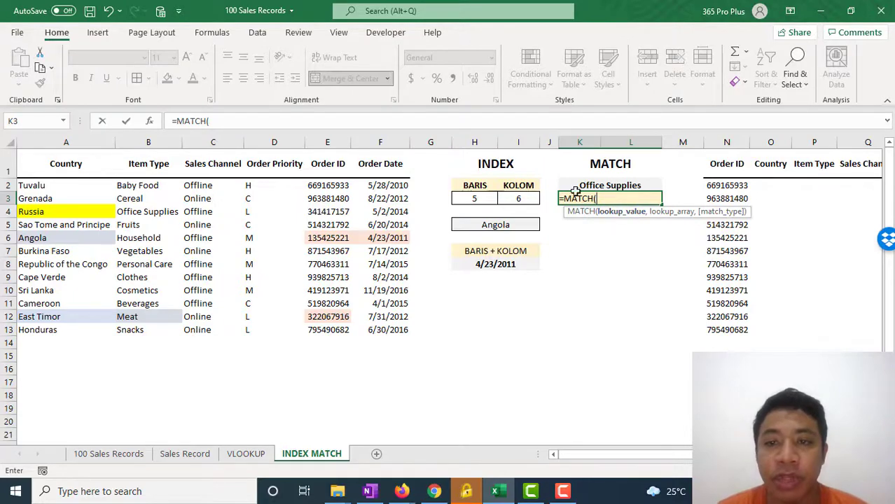
Step: Complete the formula in K3 as =MATCH(K2,$B$2:$B$13,0), looking up the item type with an exact match
left_click(629, 185)
type(",")
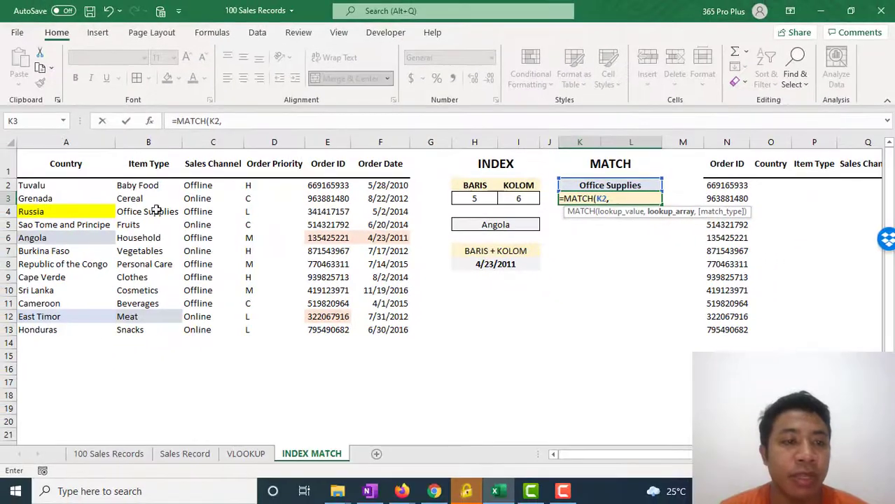
left_click_drag(146, 186, 162, 341)
key("F4")
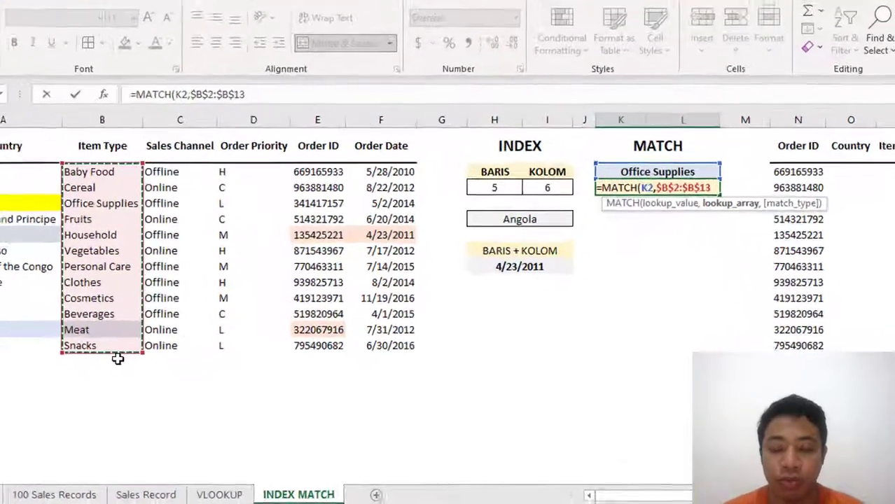
type(",")
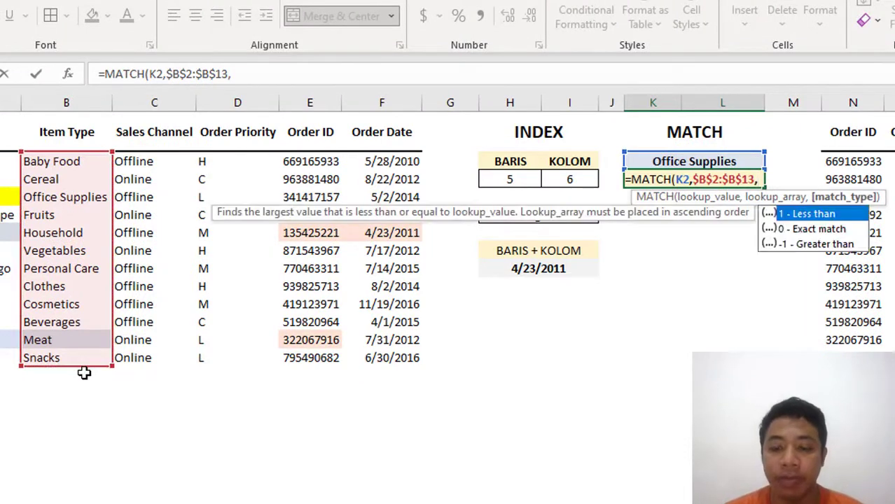
type("0")
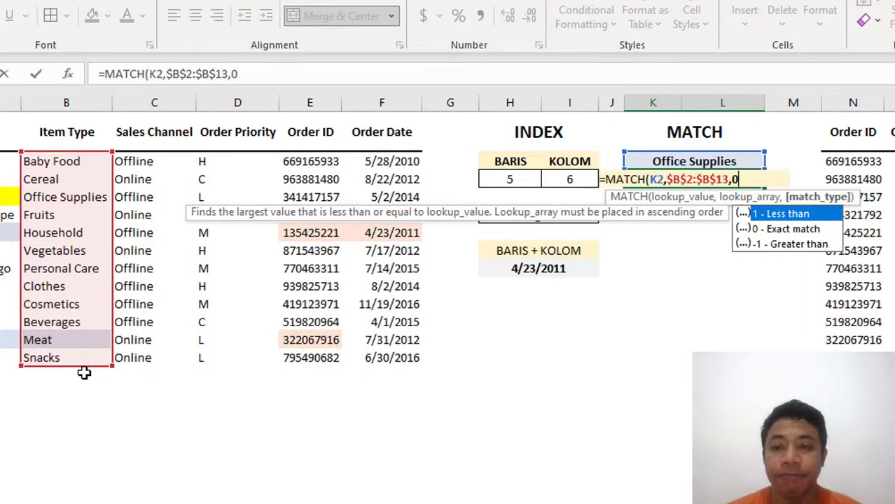
type(")")
key("Return")
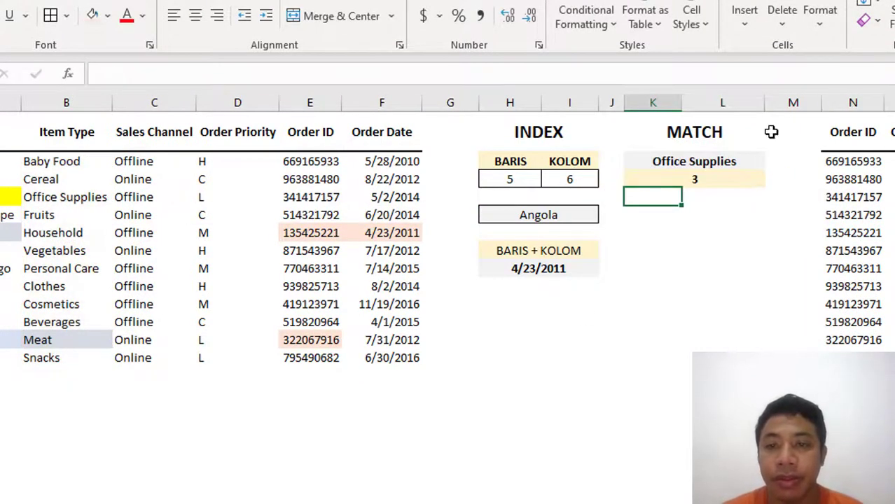
Step: Review the match type options in K3's MATCH formula, keeping 0 for an exact match
double_click(692, 178)
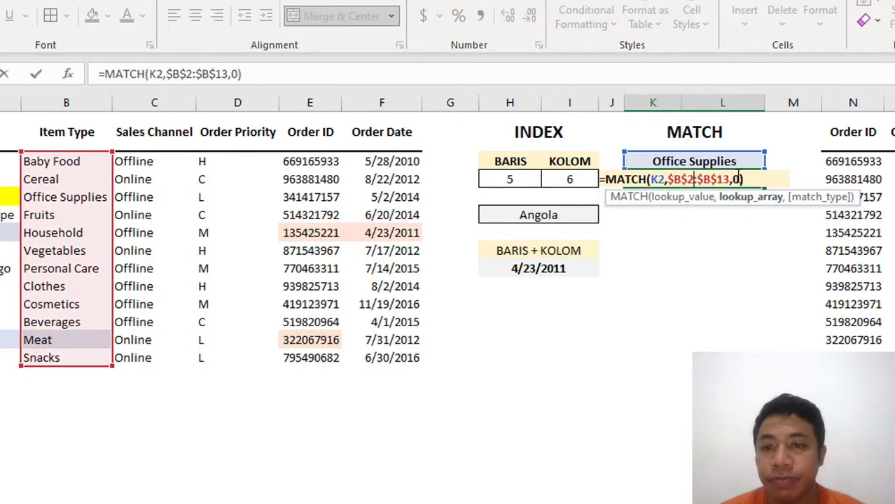
key("BackSpace")
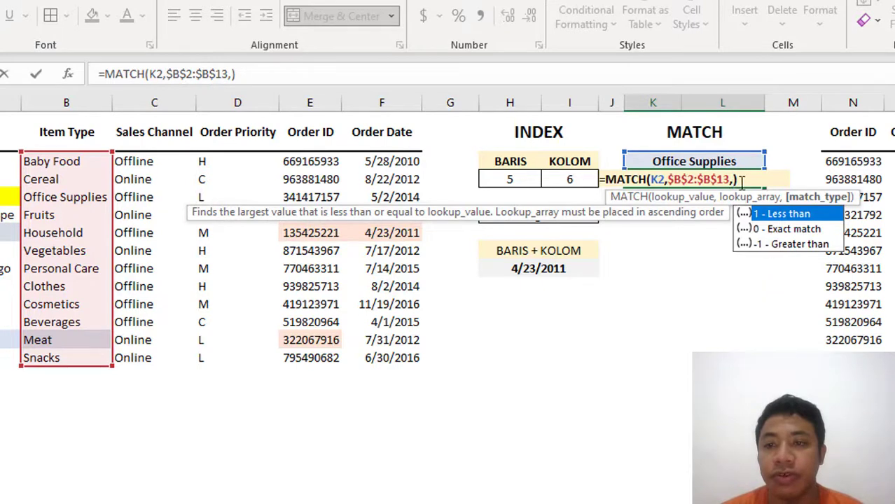
type("0")
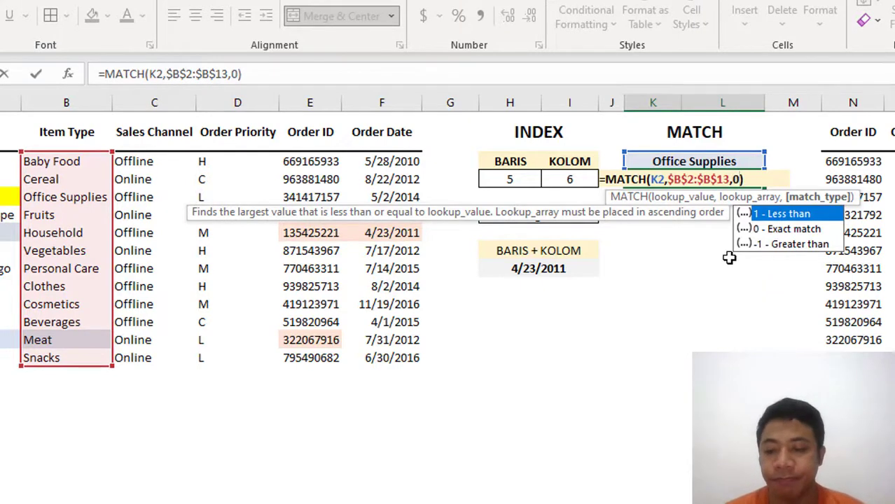
key("Return")
left_click(699, 180)
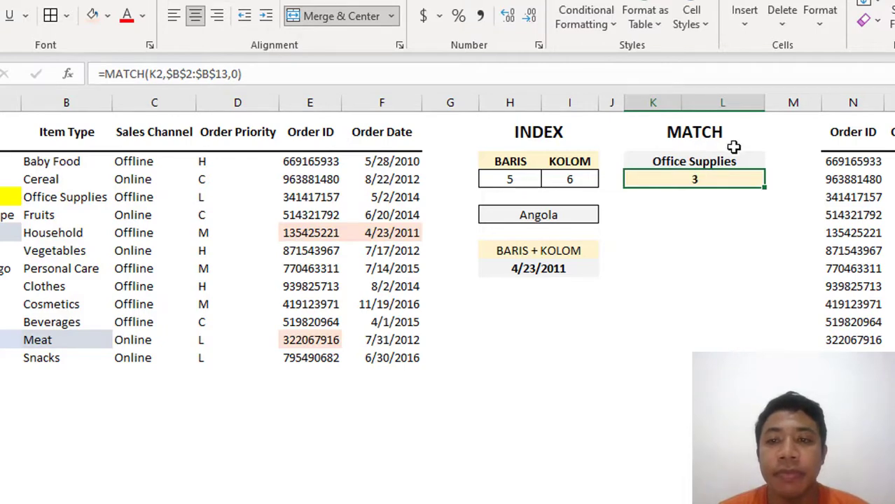
Step: Remove all fill colours from the sales table range A2:F13
left_click_drag(10, 161, 375, 360)
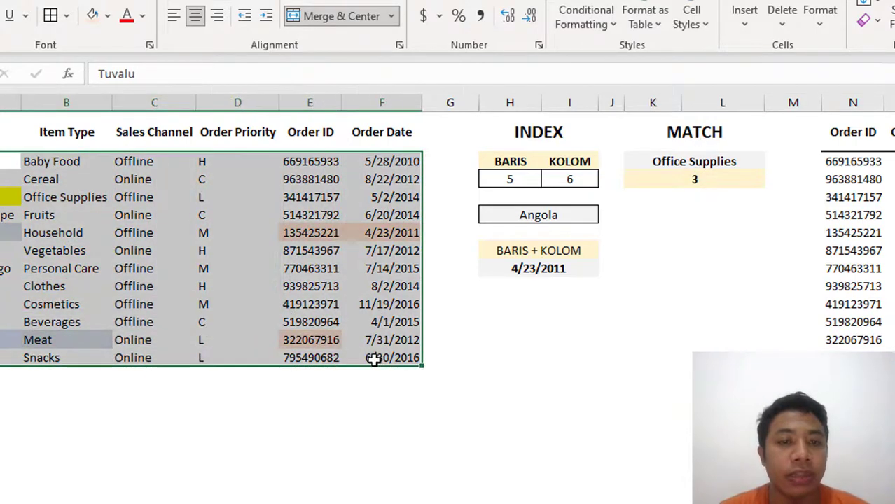
left_click(107, 15)
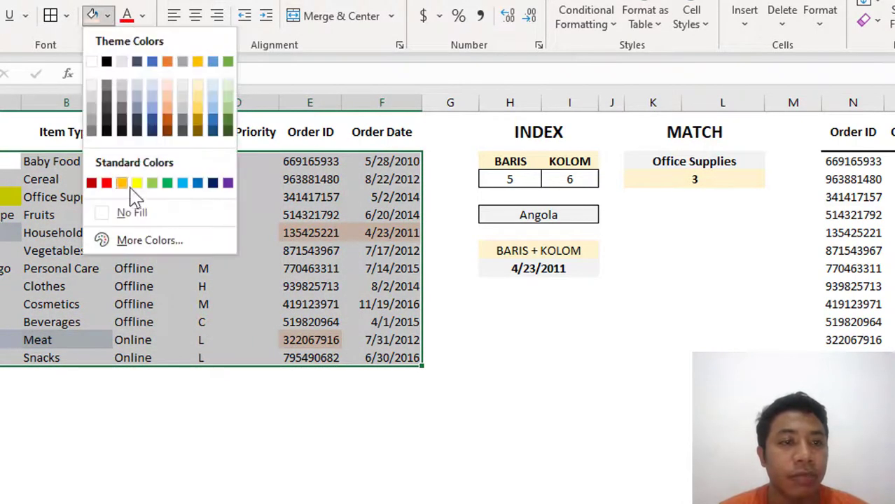
left_click(144, 214)
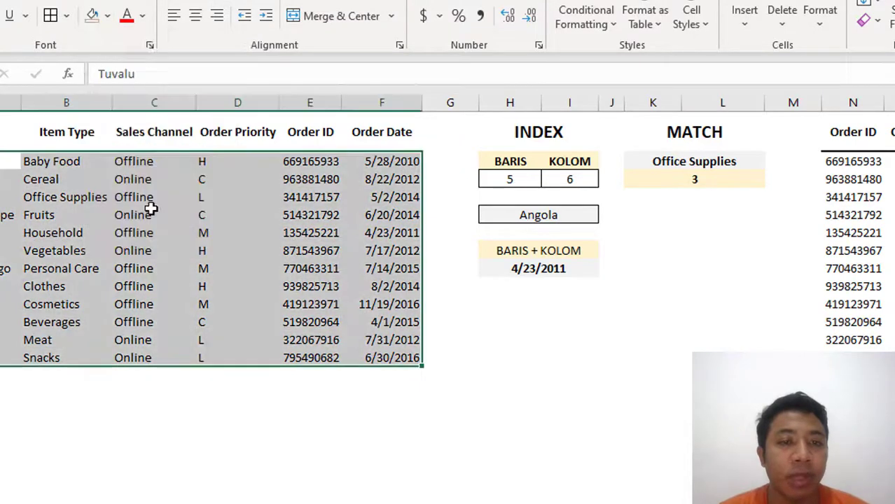
left_click(579, 340)
Step: Compare K3's MATCH result with the lookup value in K2 and highlight Office Supplies in B4 with a light gold fill
left_click(699, 181)
left_click(736, 216)
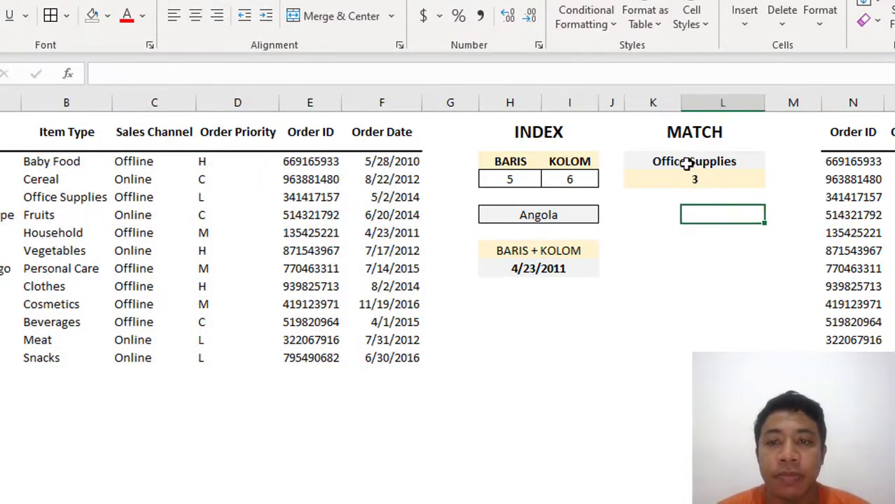
left_click(677, 161)
left_click(701, 183)
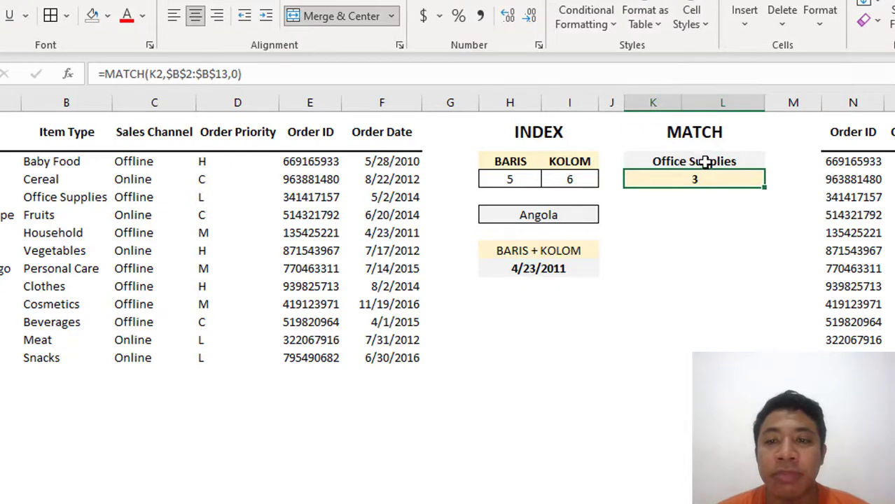
left_click(704, 163)
left_click(703, 180)
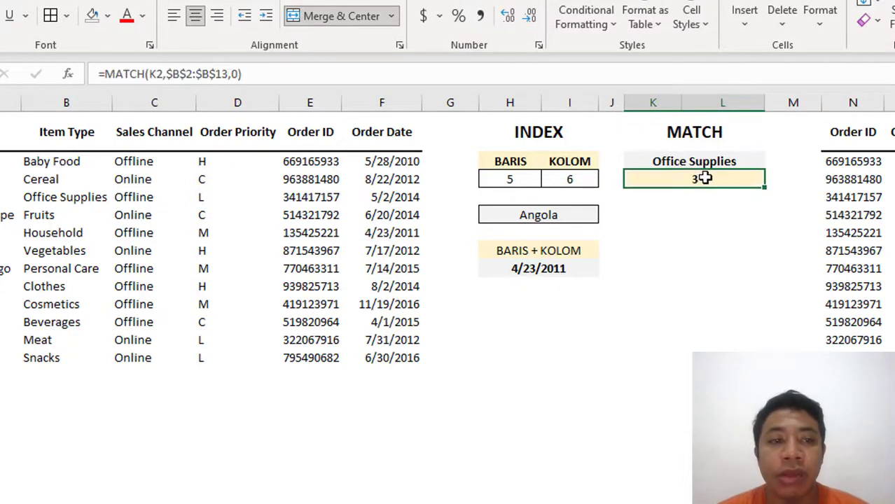
left_click(50, 197)
left_click(107, 17)
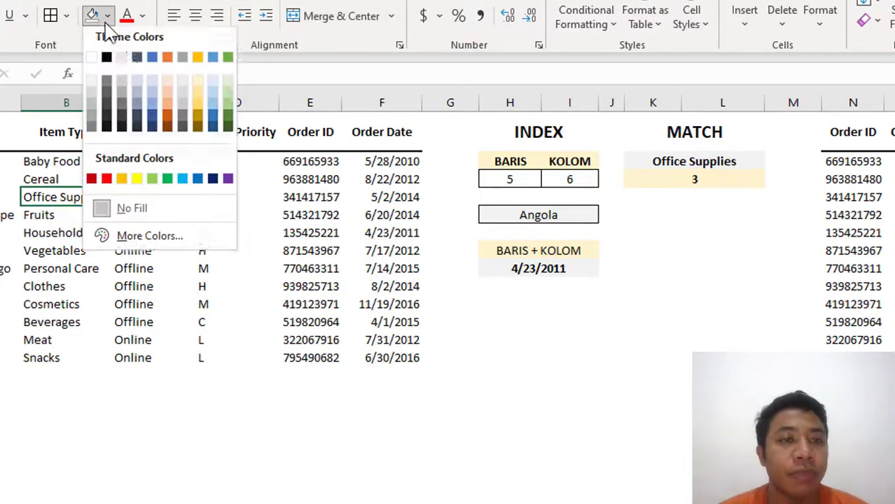
left_click(197, 91)
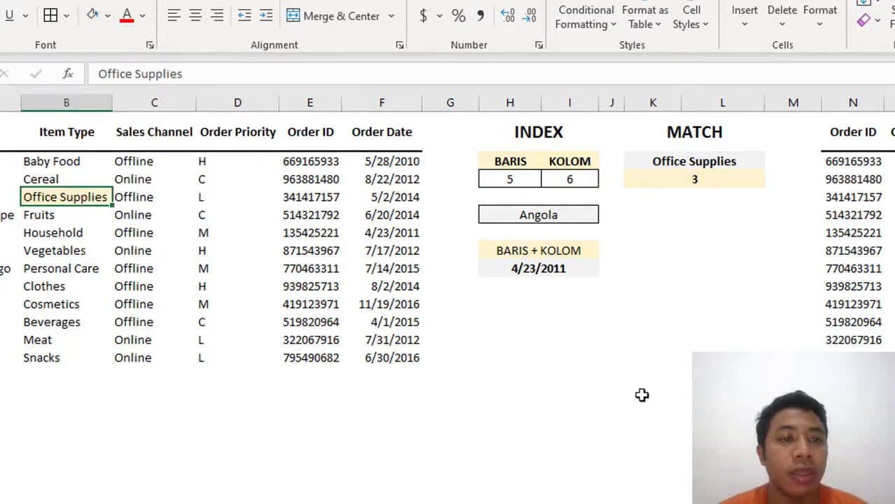
left_click(642, 395)
left_click(61, 200)
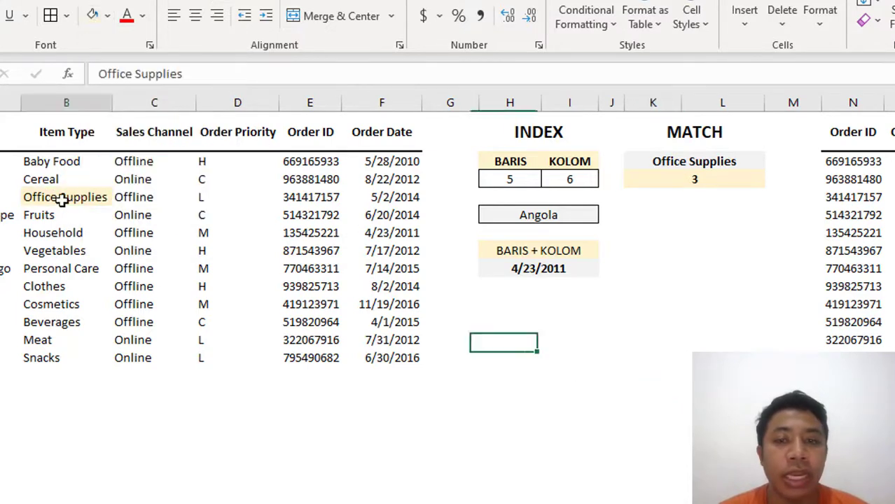
left_click(716, 180)
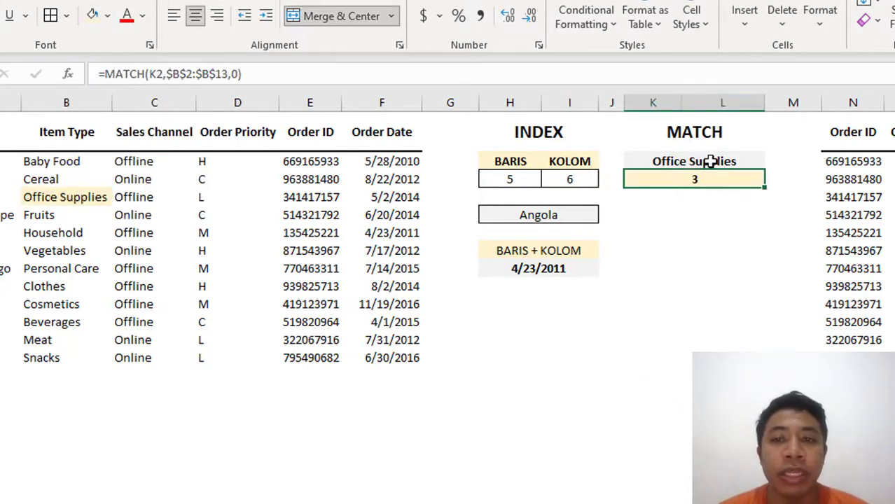
Step: Copy Household from B6 into the MATCH lookup cell K2 and check the formula cell K3
left_click(709, 161)
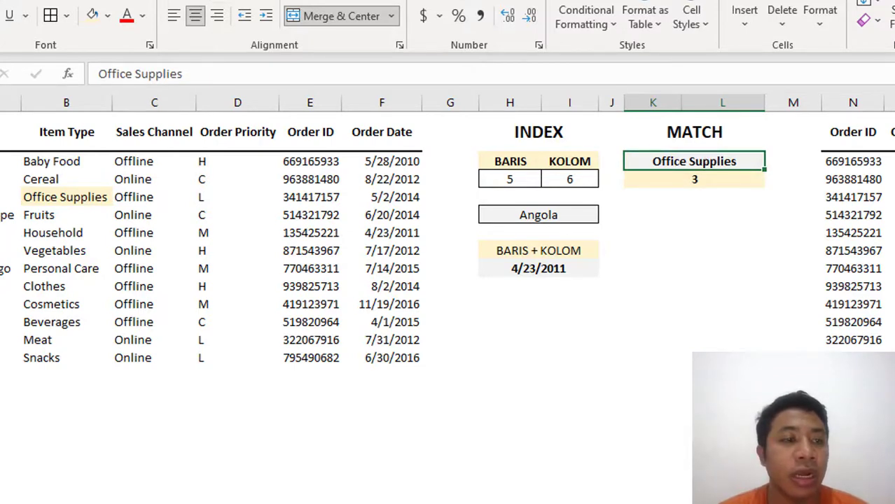
left_click(67, 234)
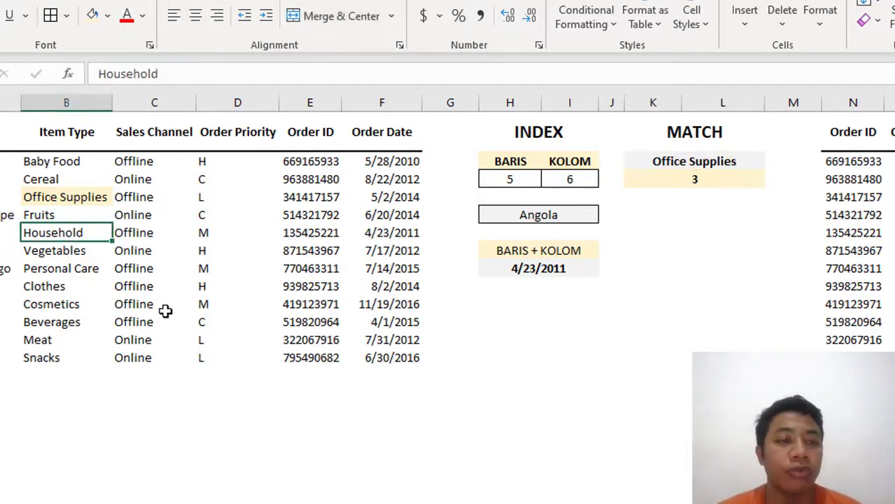
key("ctrl+c")
left_click(681, 164)
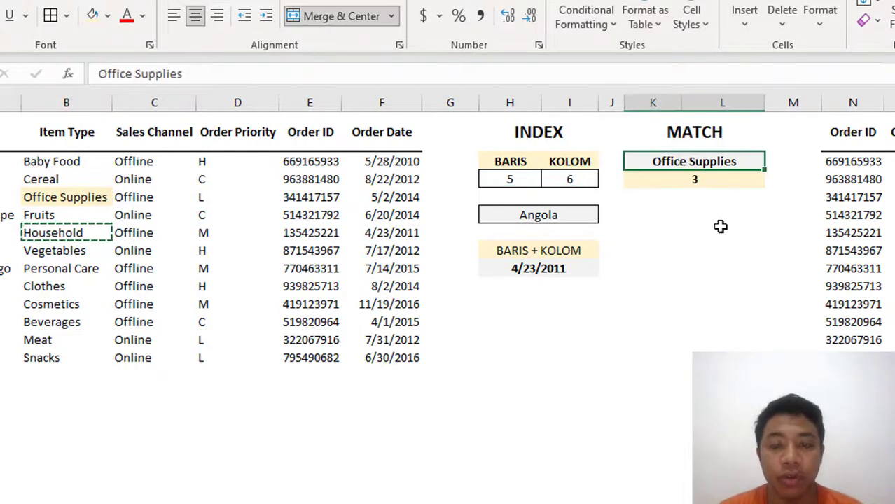
key("ctrl+v")
left_click(733, 222)
left_click(705, 179)
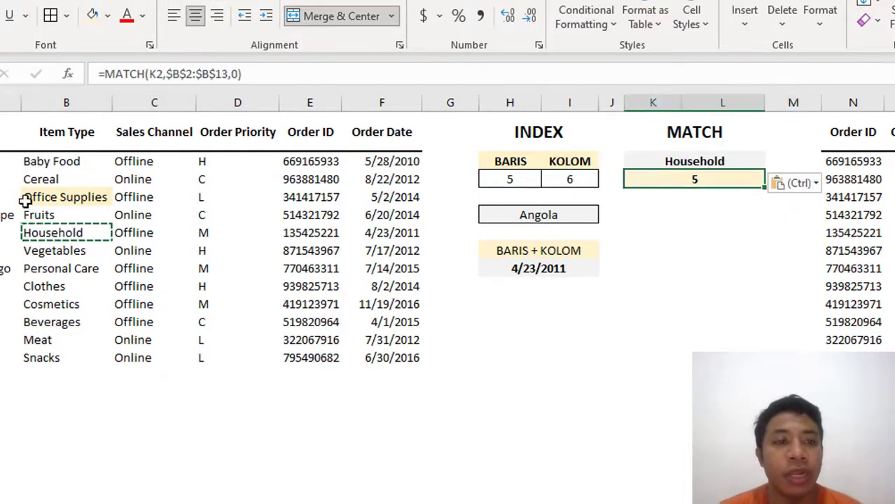
Step: Highlight Household in B6 of the Item Type column with the light gold fill
left_click(86, 233)
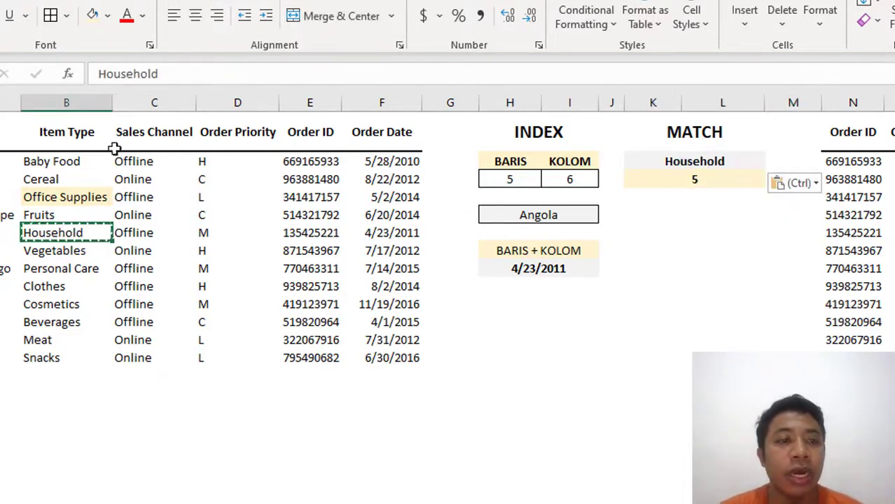
left_click(93, 21)
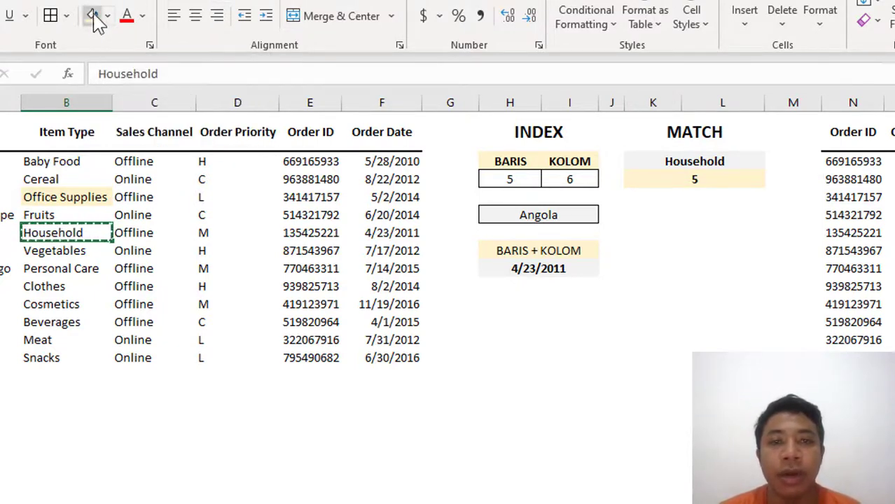
left_click(758, 251)
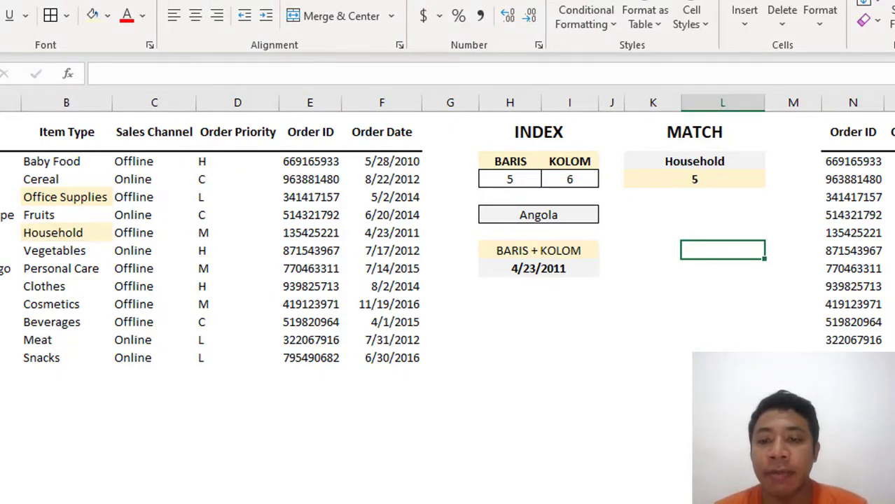
scroll(449, 252, "right", 3)
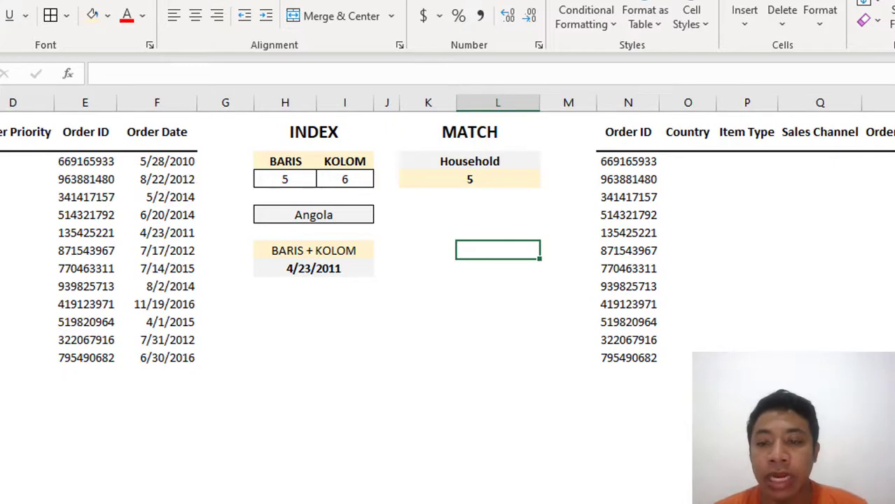
scroll(448, 252, "left", 3)
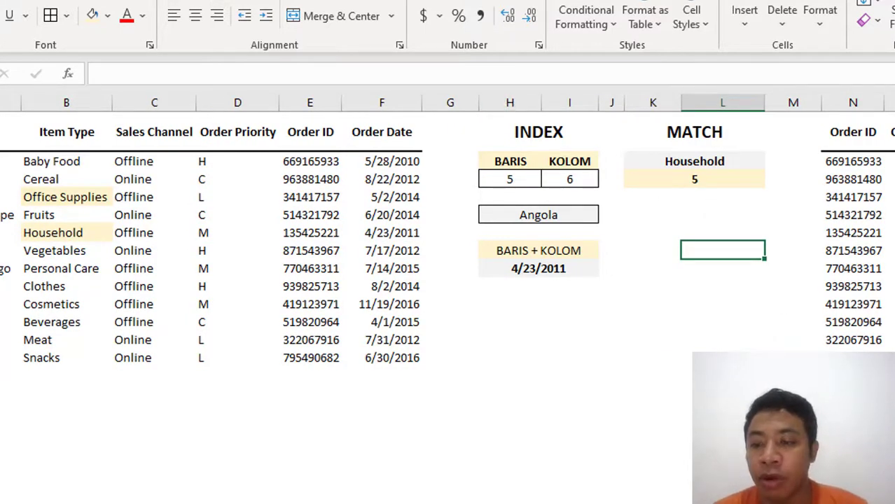
scroll(449, 253, "right", 3)
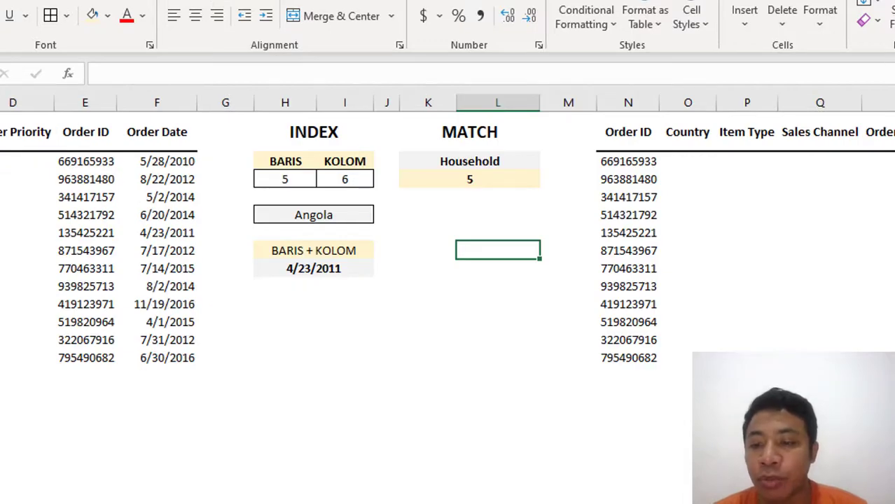
scroll(448, 252, "left", 3)
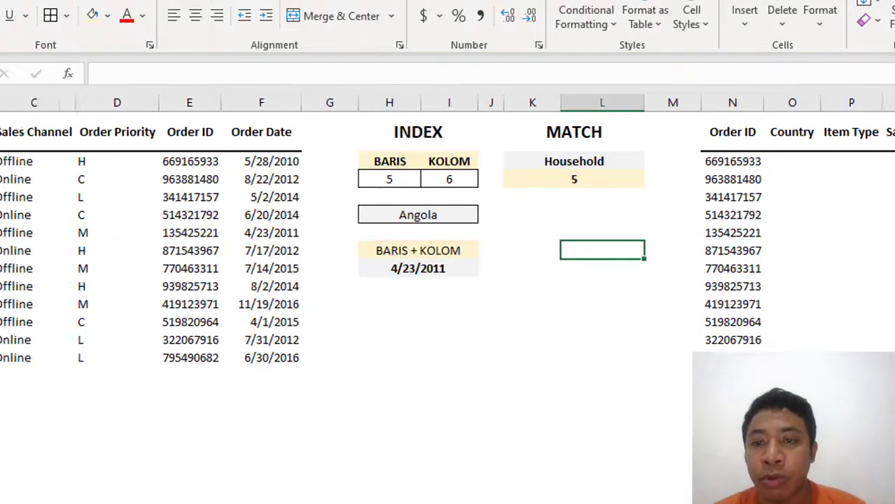
Step: Start an INDEX formula in O2 under Country with the absolute range $A$2:$A$13 as its array
scroll(448, 252, "right", 3)
left_click(697, 161)
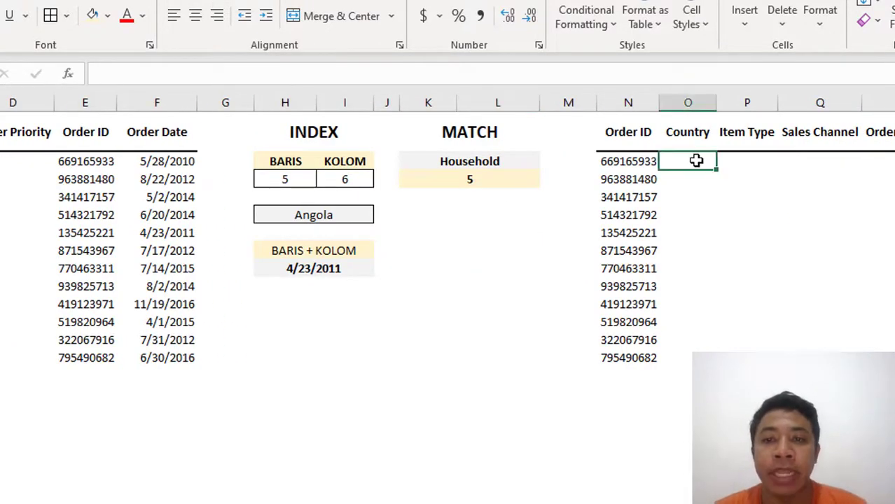
double_click(697, 161)
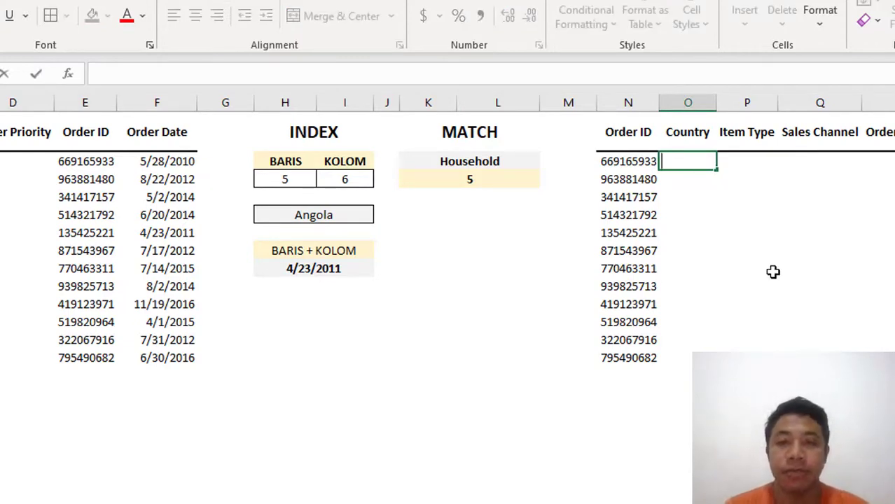
type("=")
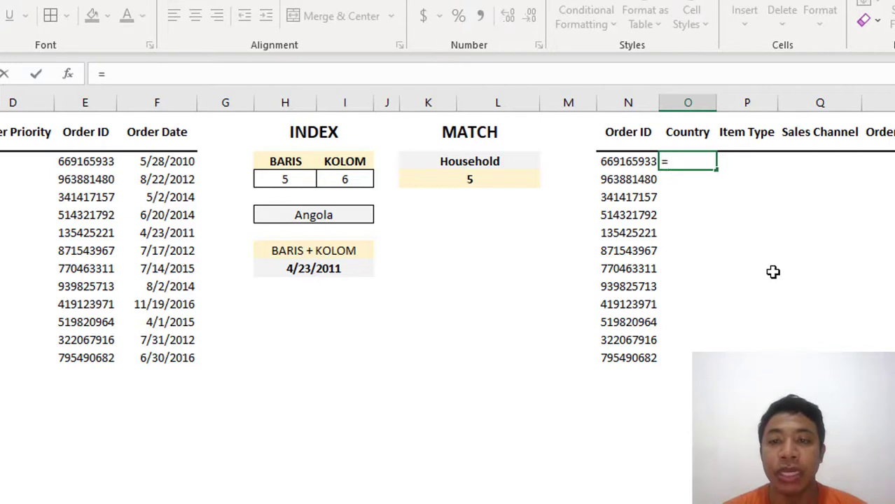
type("IN")
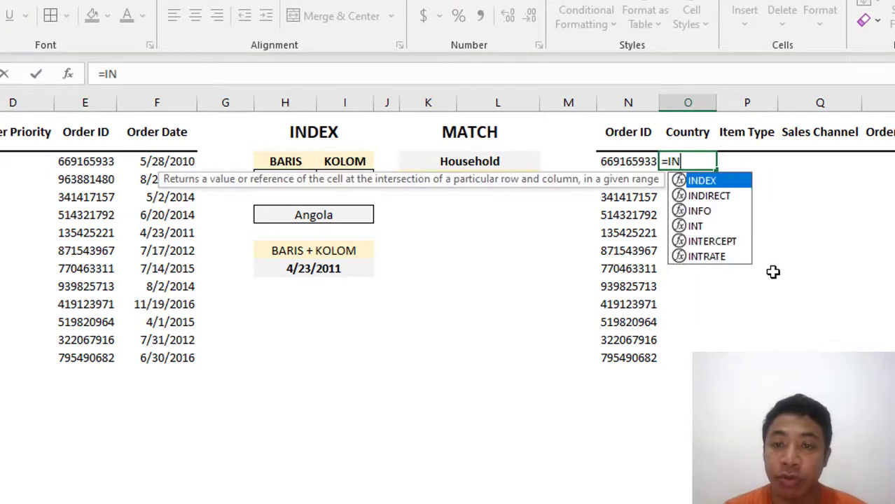
key("Tab")
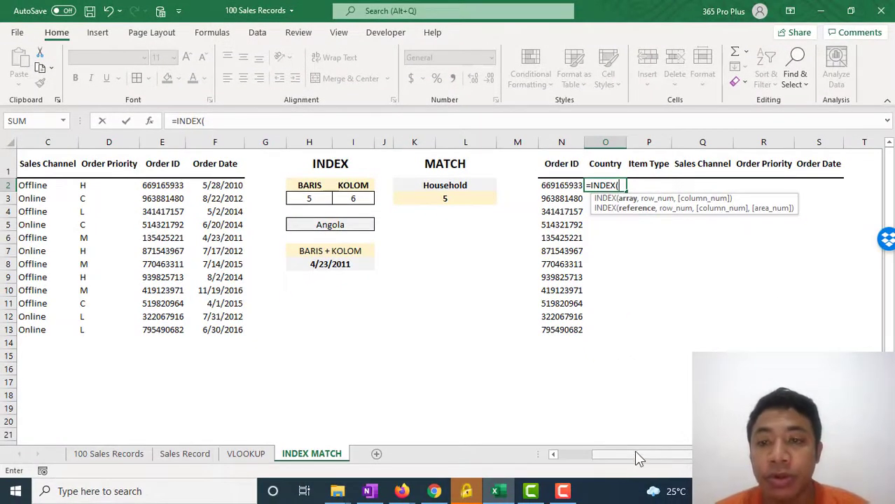
left_click_drag(635, 450, 607, 448)
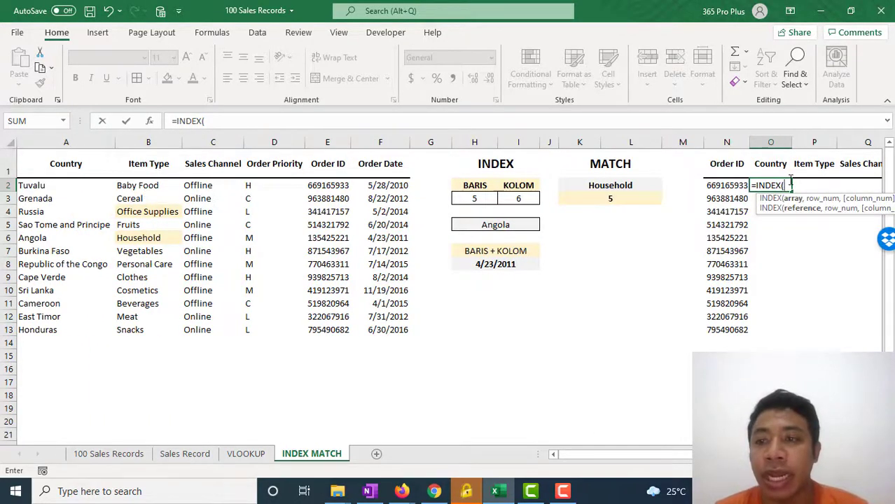
left_click(73, 185)
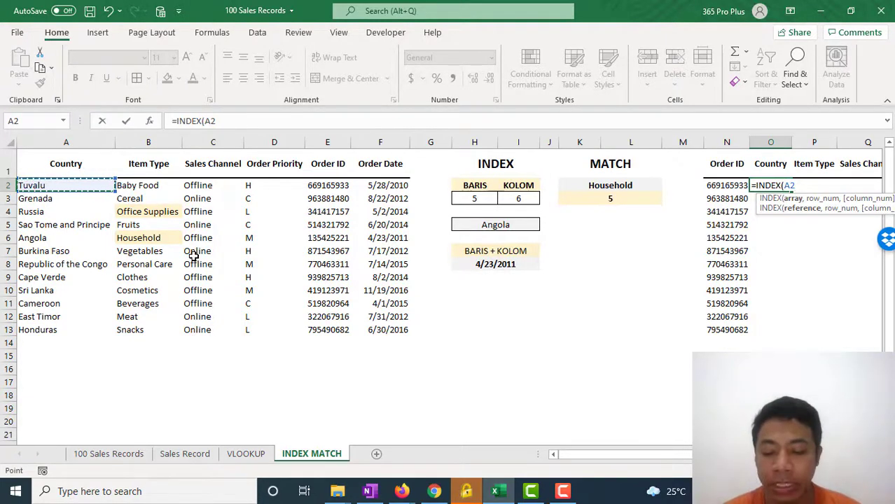
key("ctrl+shift+Down")
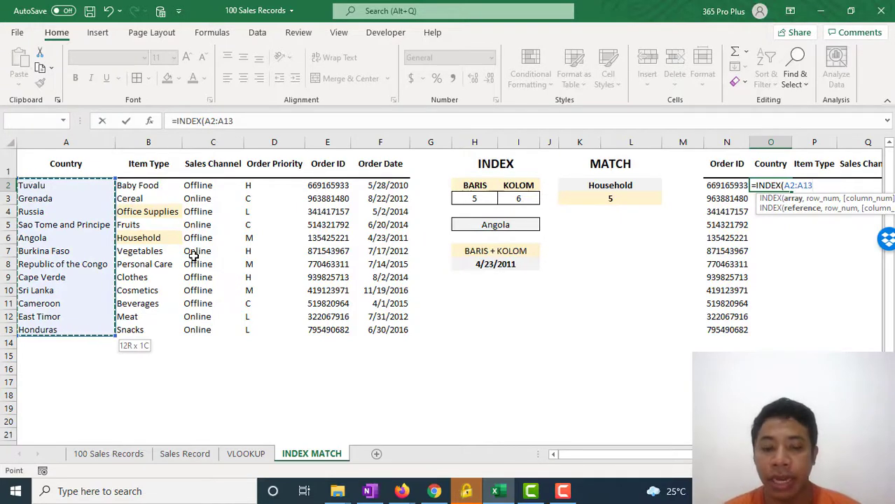
key("F4")
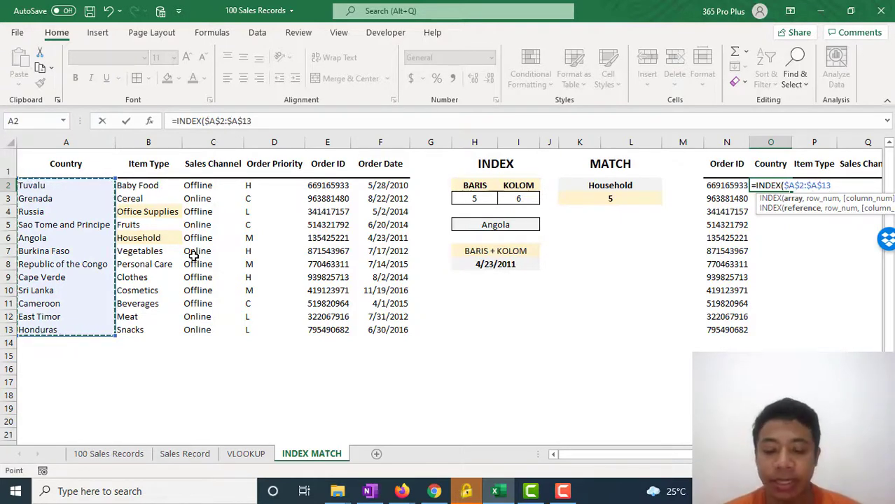
type(",")
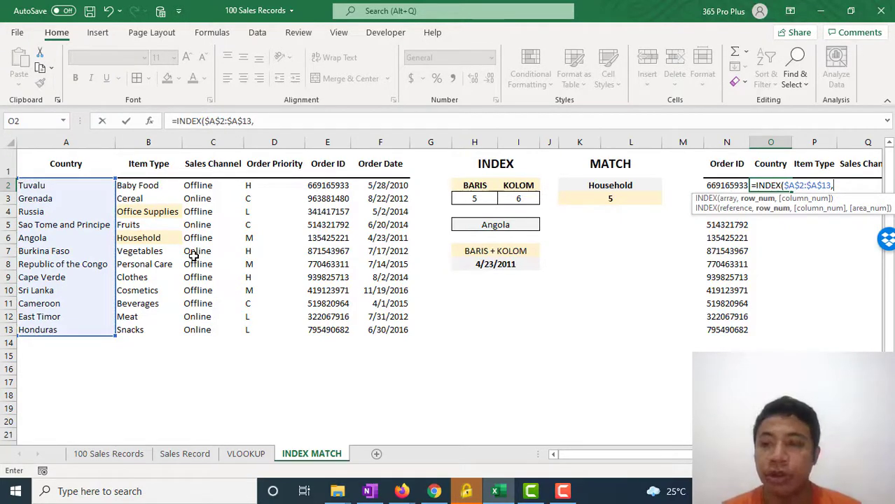
Step: Nest a MATCH function as the row number in O2's INDEX formula, with order ID cell N2 as lookup value
type("MATCH(")
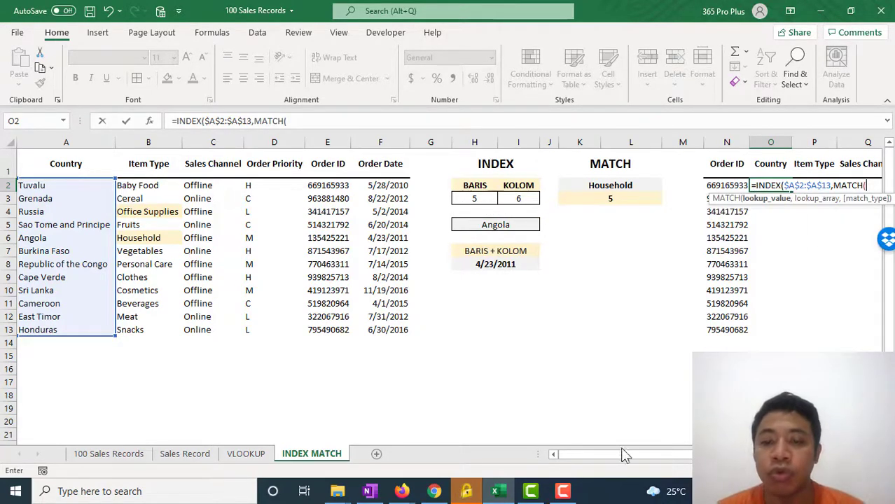
left_click_drag(626, 455, 667, 454)
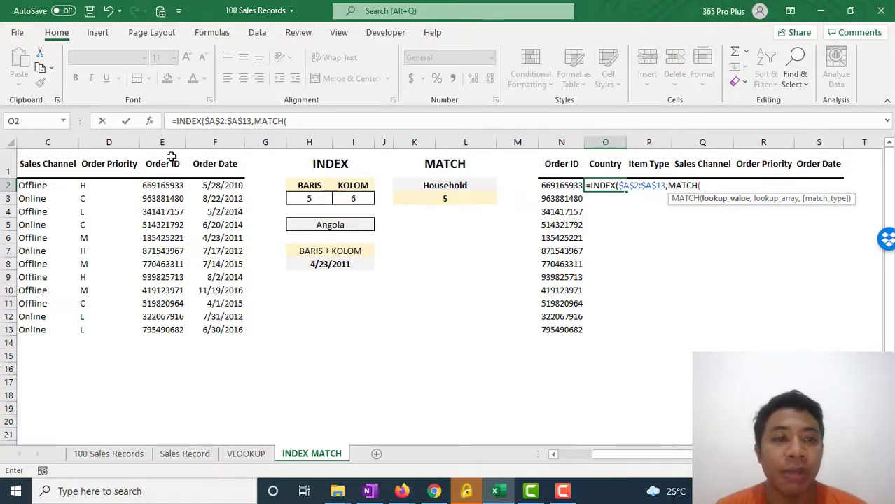
left_click(554, 184)
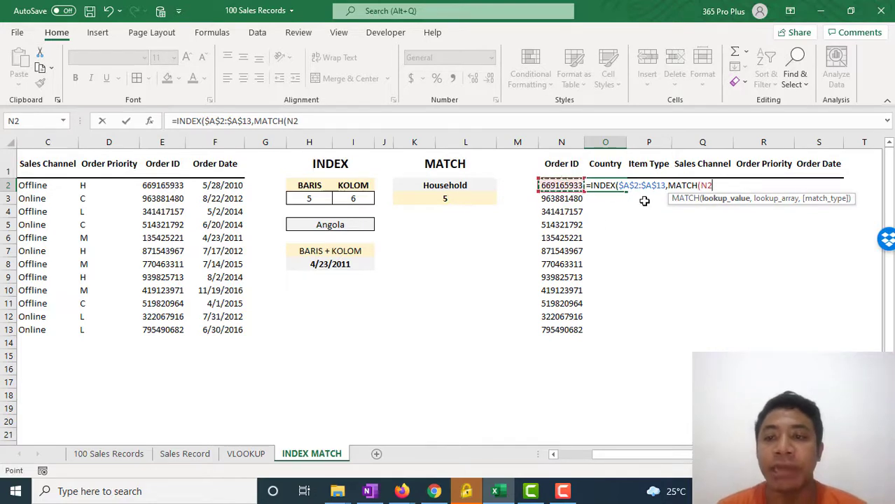
type(",")
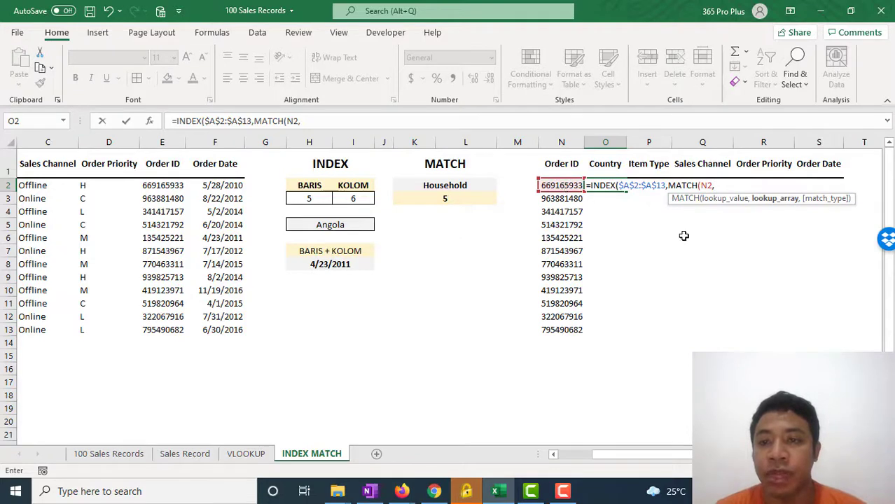
Step: Set the lookup array of O2's MATCH function to the absolute Order ID range $E$2:$E$13
left_click_drag(709, 455, 705, 454)
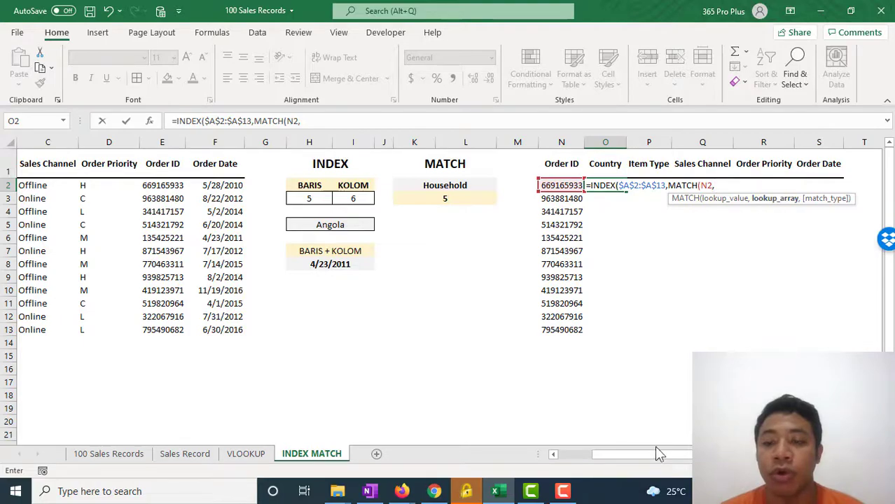
left_click_drag(655, 454, 620, 454)
left_click(323, 185)
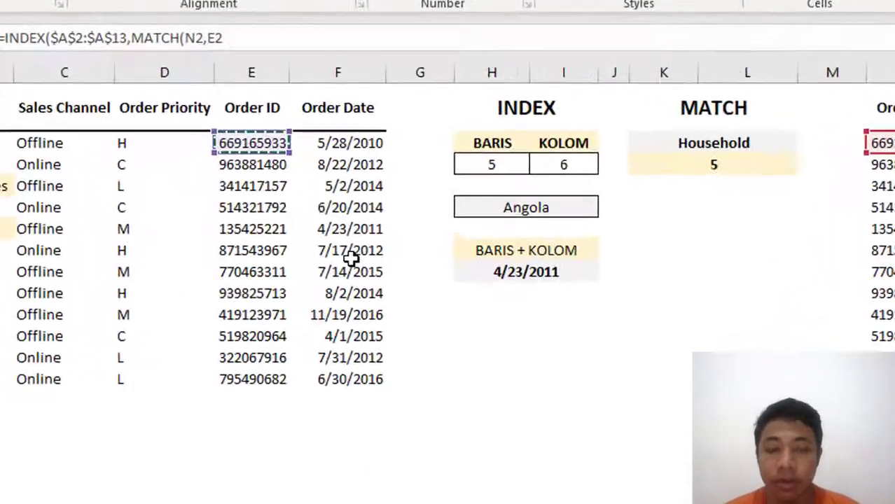
key("ctrl+shift+Down")
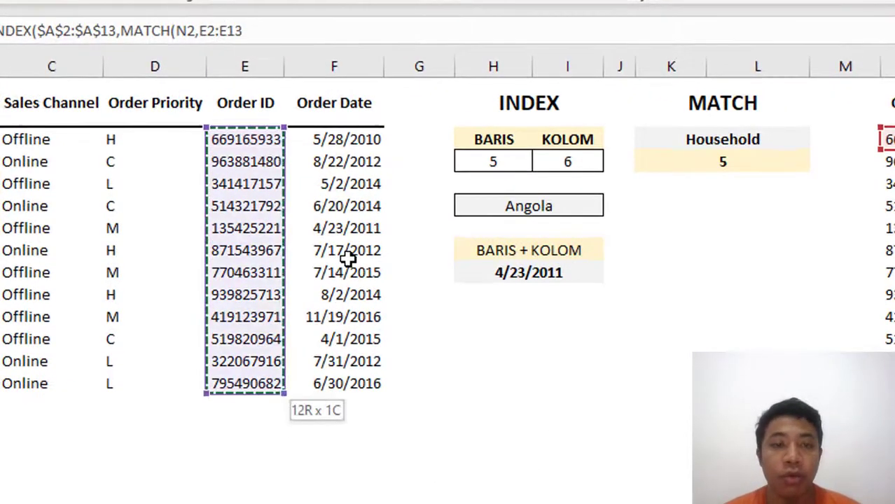
key("F4")
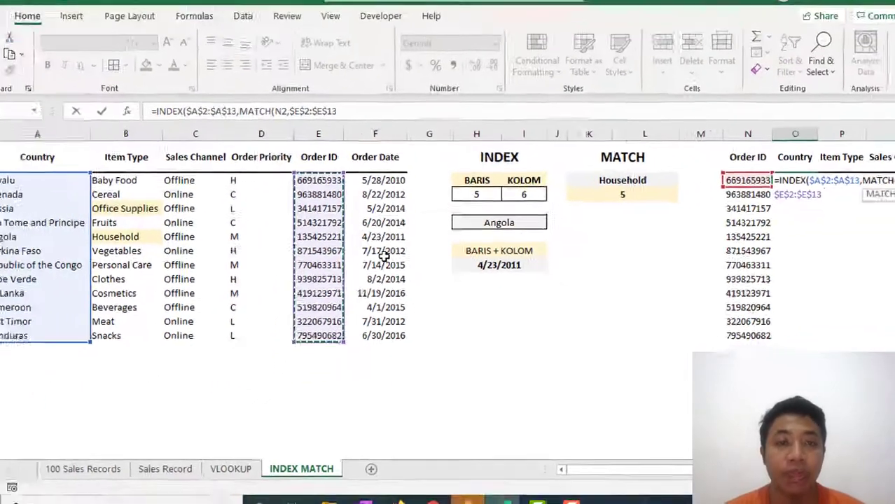
type(",")
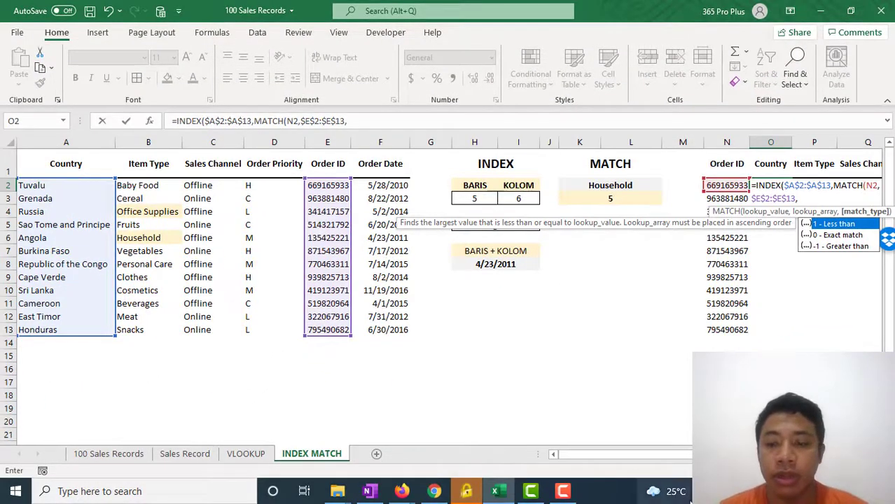
Step: Finish O2's MATCH function with exact match type 0 and enter the formula, accepting the corrected closing parenthesis
scroll(830, 276, "right", 2)
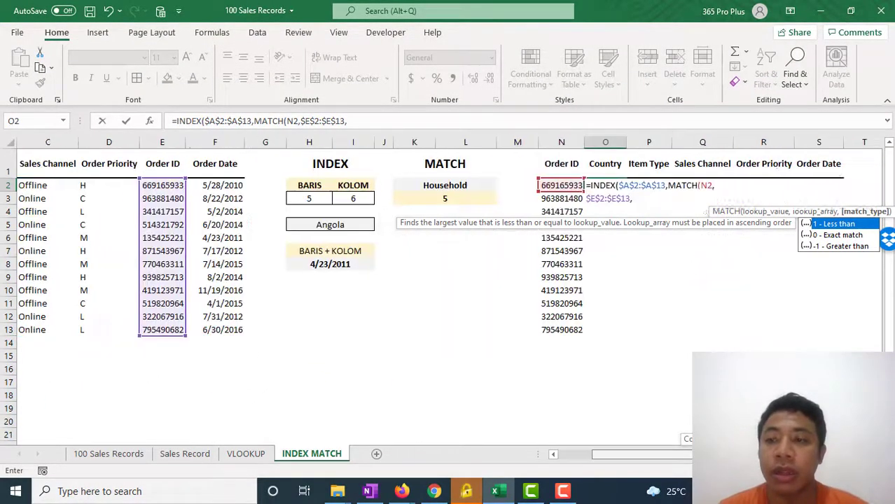
left_click(772, 188)
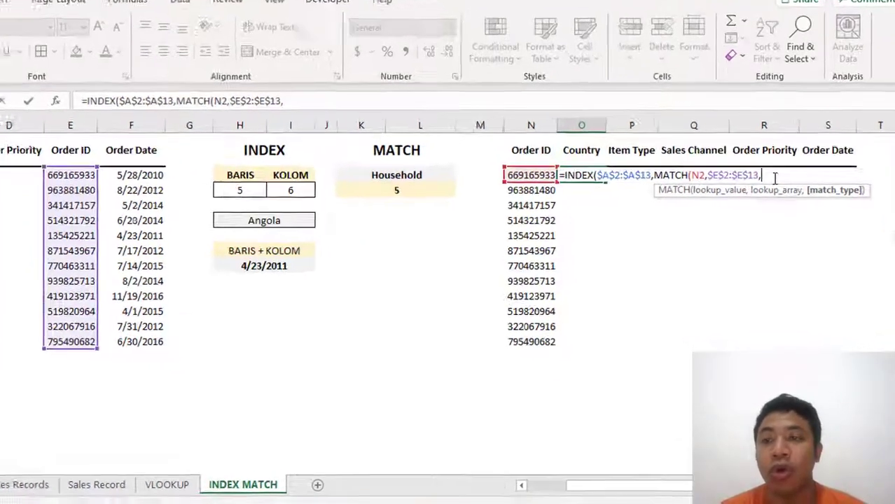
type("0")
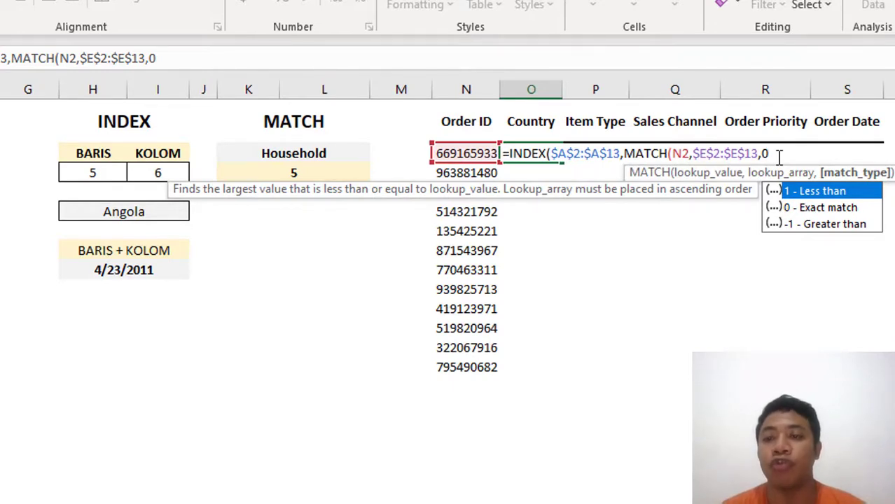
key("Escape")
type(")")
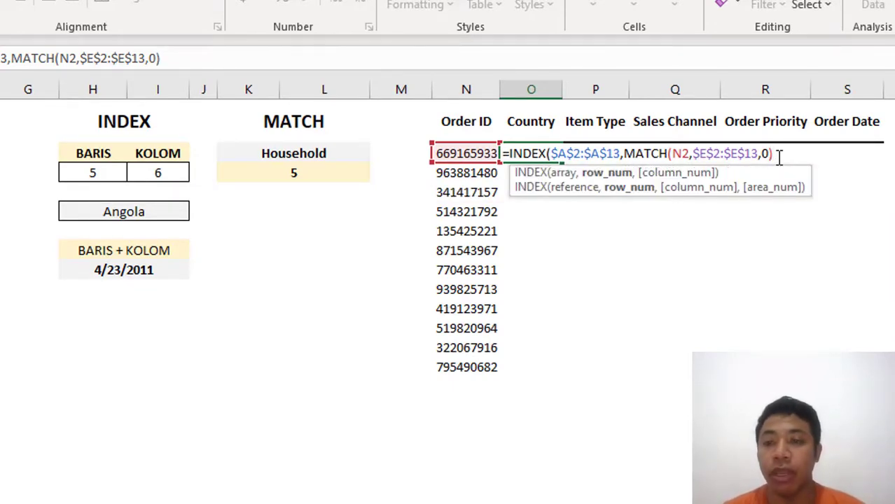
key("Return")
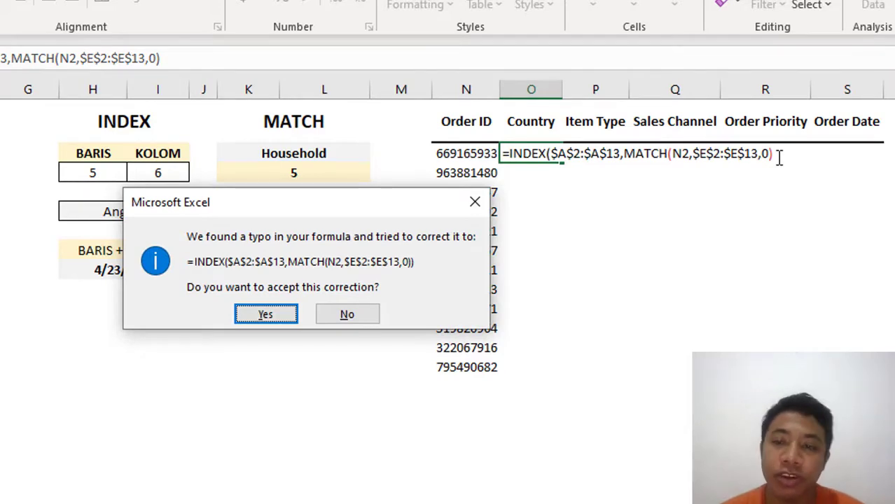
key("Return")
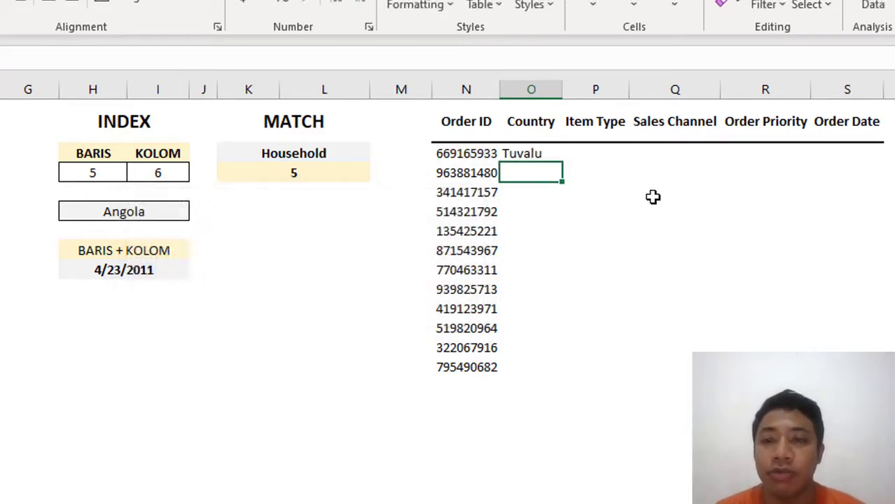
Step: Fill O2's INDEX MATCH formula down to O13 and autofit the width of the Country column O
left_click(555, 156)
double_click(561, 162)
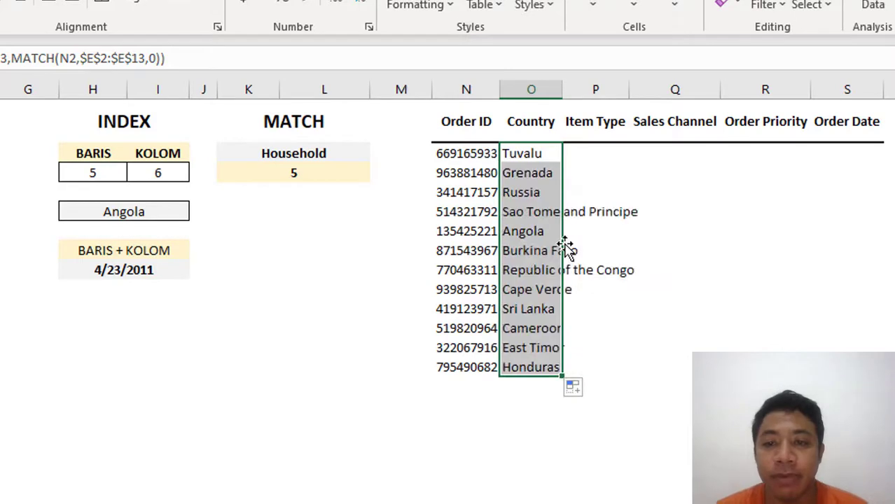
double_click(563, 89)
left_click(664, 232)
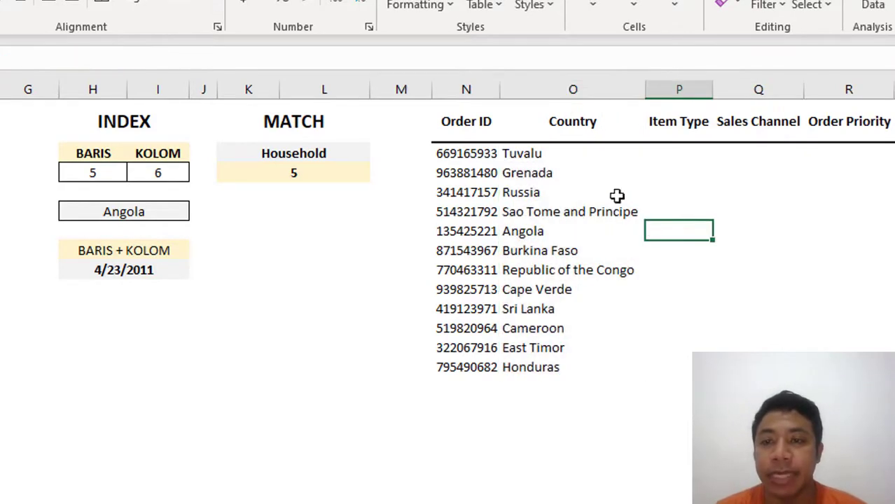
Step: Review the arguments of O2's formula: the INDEX array, then MATCH's lookup value, lookup array and match type
left_click(592, 151)
double_click(591, 153)
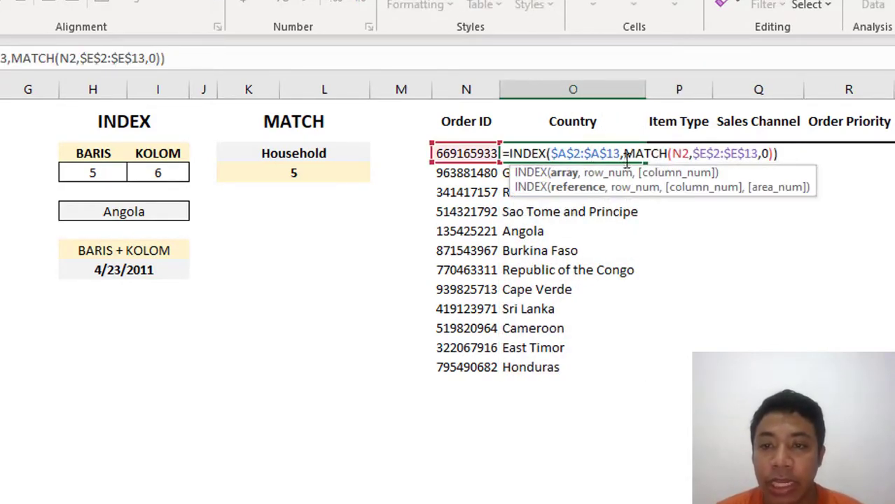
left_click_drag(620, 153, 553, 145)
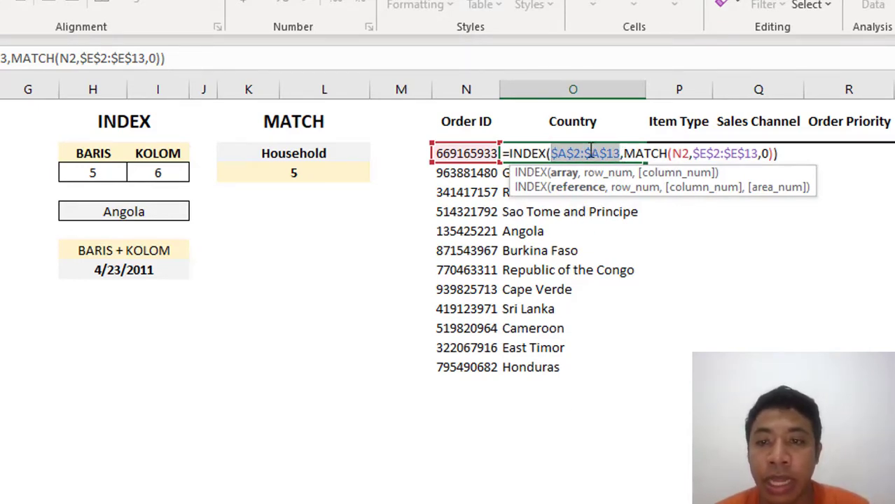
left_click(688, 152)
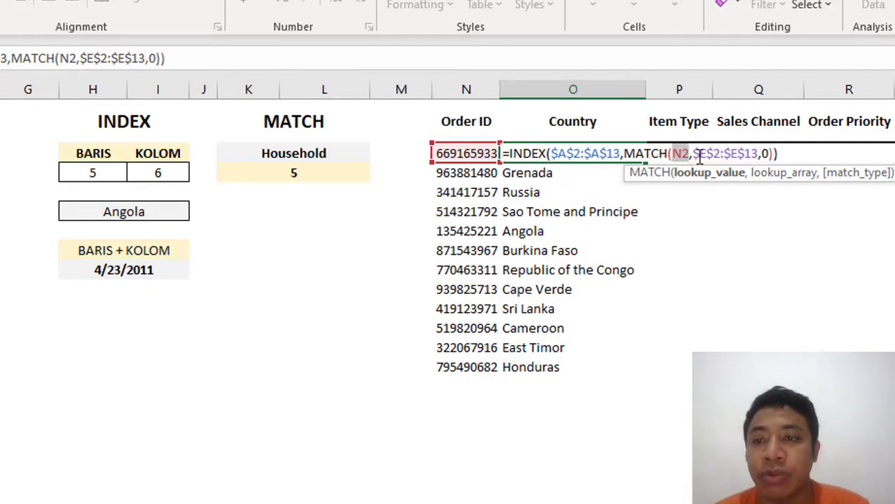
left_click(700, 153)
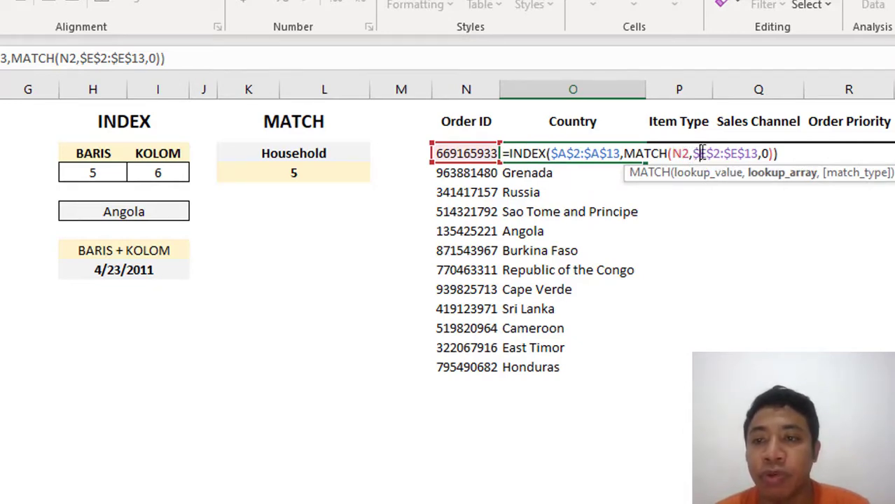
double_click(763, 153)
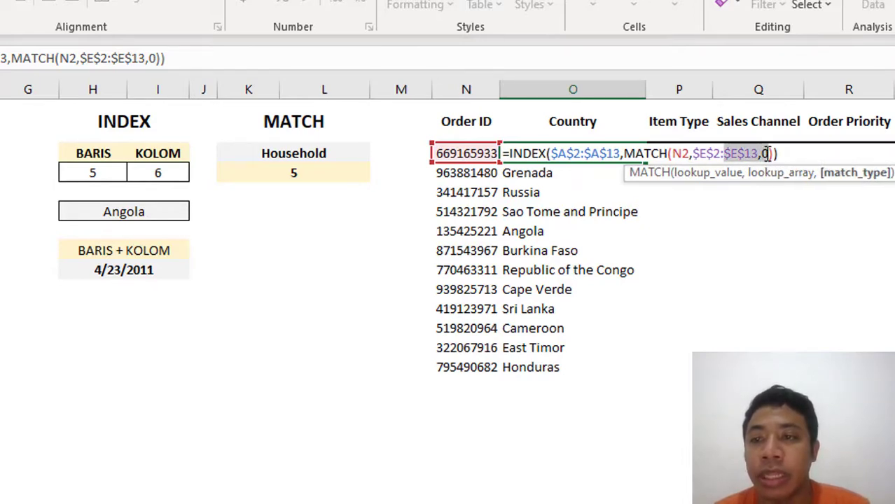
left_click(768, 153)
left_click(780, 153)
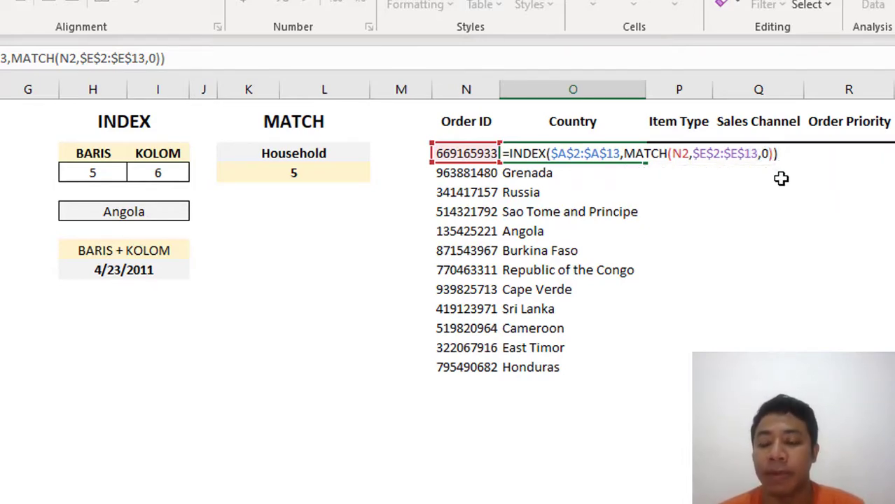
key("Return")
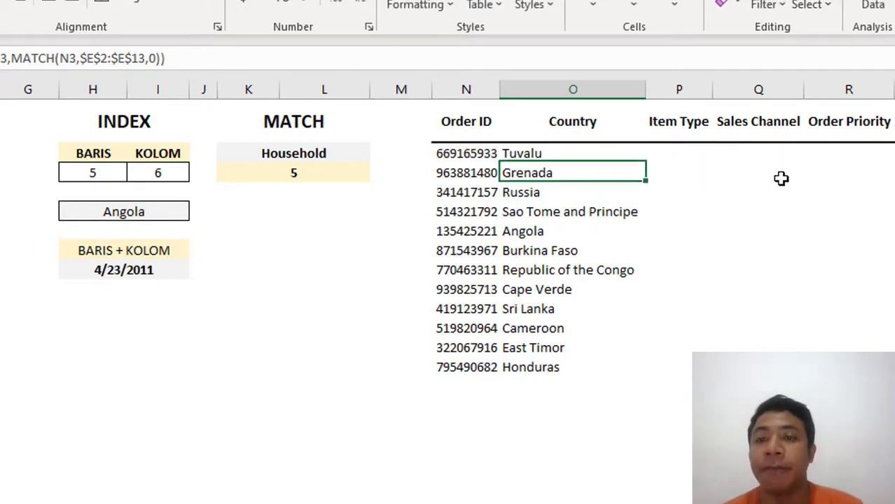
Step: Start an INDEX formula in P2 under Item Type with the absolute range $B$2:$B$13 as its array
left_click(685, 154)
double_click(685, 154)
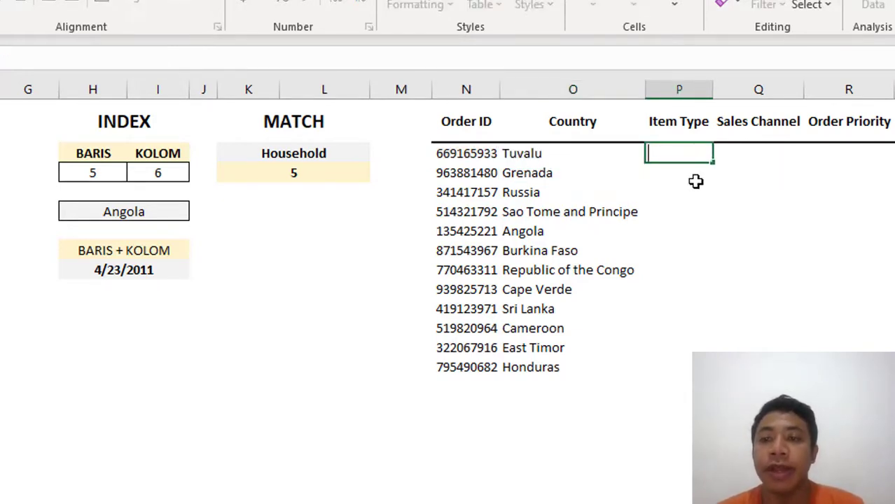
left_click(755, 205)
double_click(691, 153)
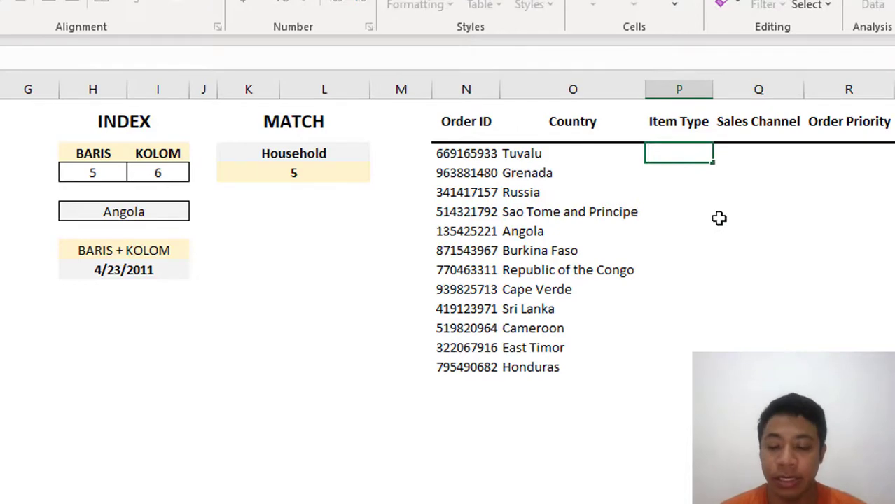
type("=INDEX(")
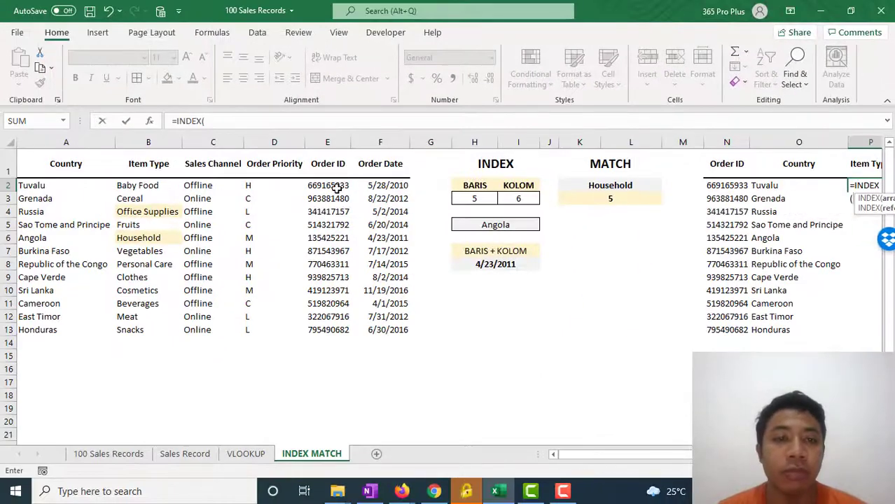
left_click(133, 186)
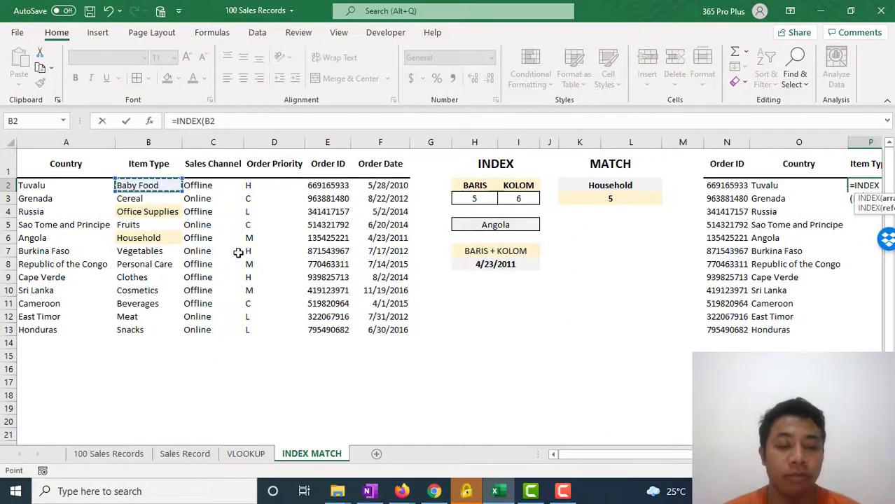
key("ctrl+shift+Down")
key("F4")
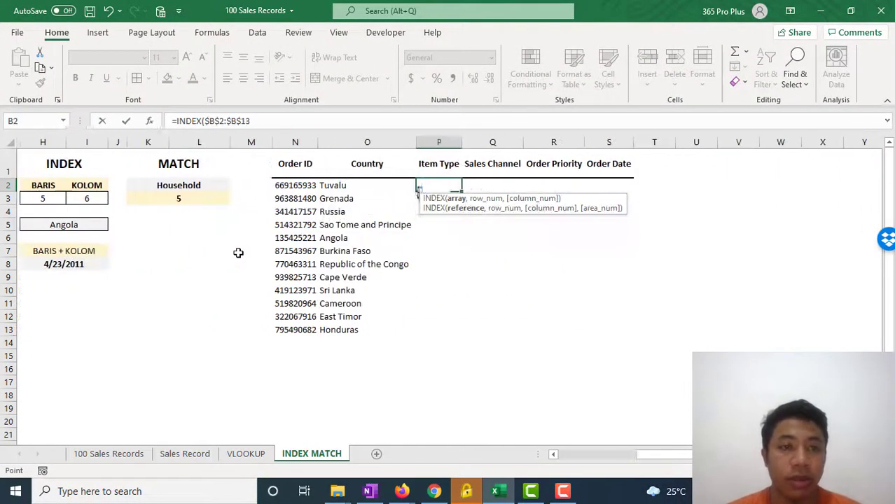
type(",")
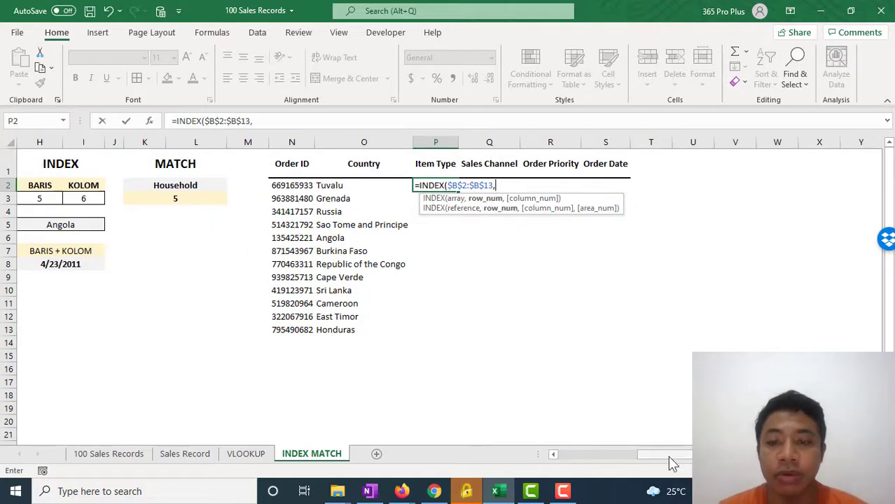
Step: Nest a MATCH function as the row number in P2's INDEX formula, with order ID cell N2 as lookup value
type("MAT")
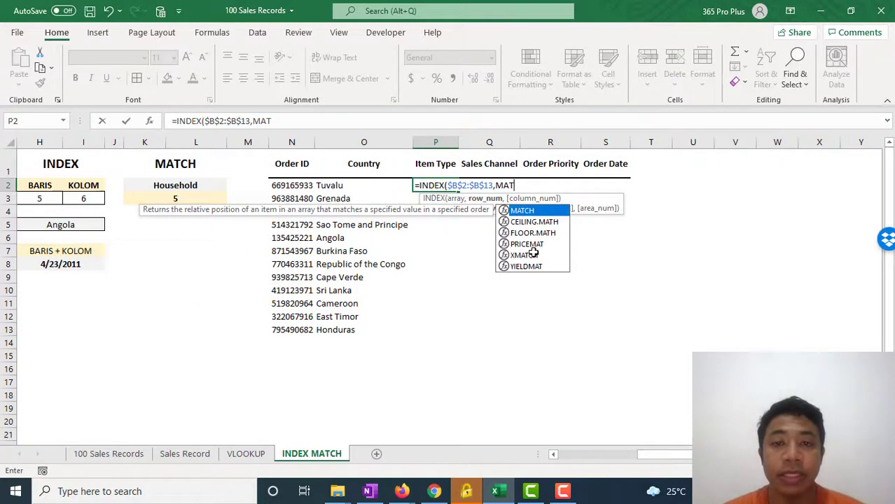
key("Tab")
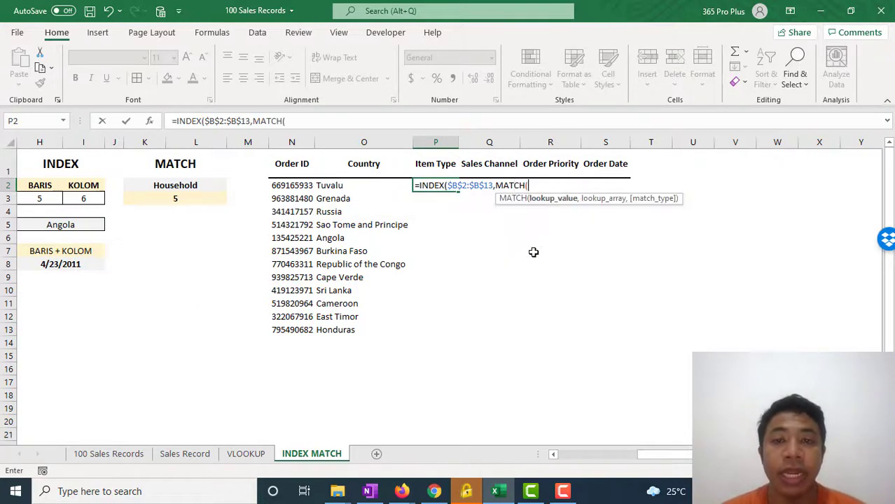
left_click(295, 188)
type(",")
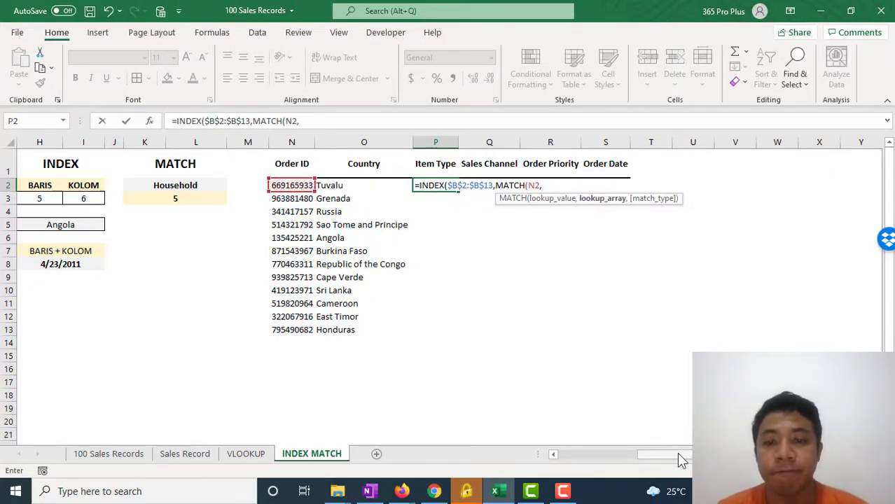
Step: Complete P2's MATCH with the absolute lookup array $E$2:$E$13 and match type 0, and enter the formula with the suggested correction
left_click_drag(677, 453, 571, 456)
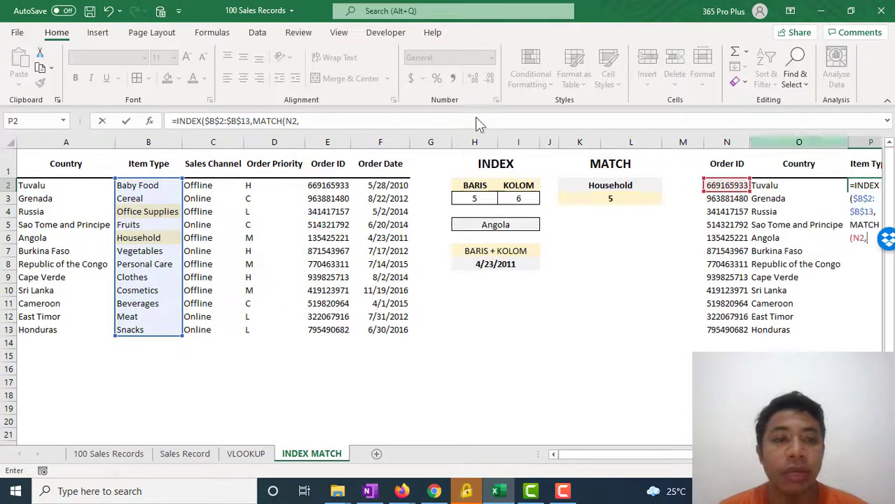
left_click(342, 188)
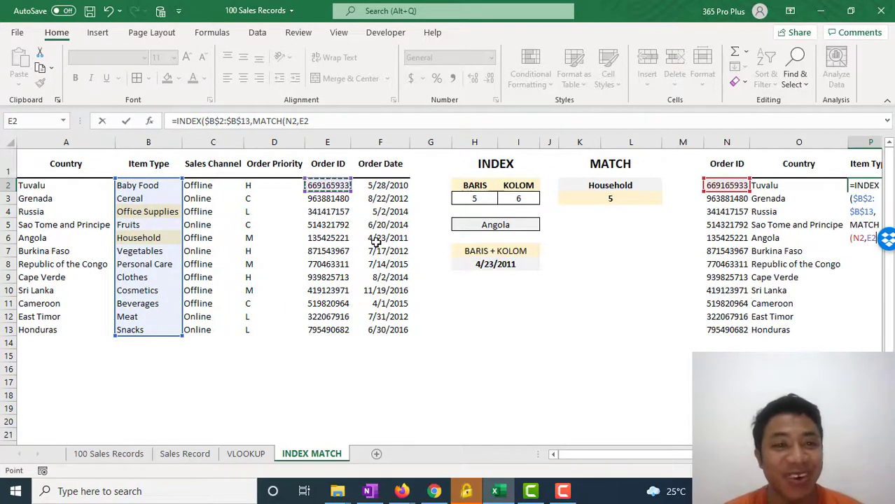
left_click_drag(328, 186, 328, 330)
key("F4")
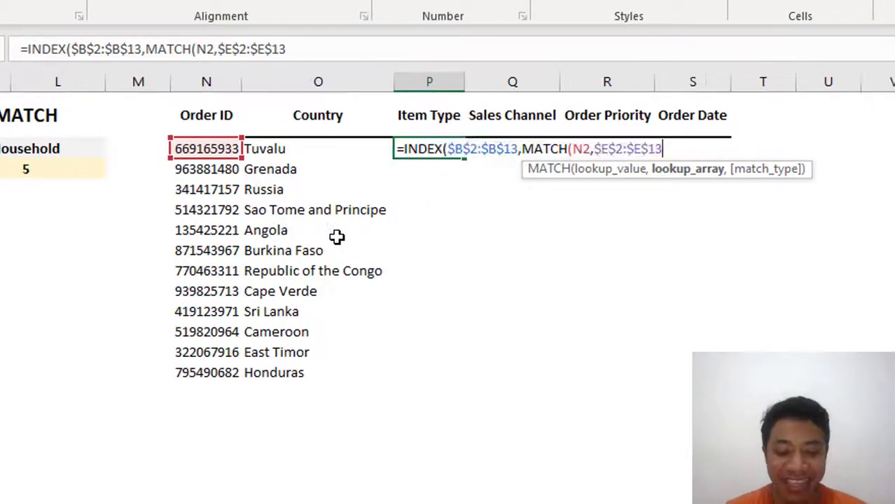
type(",0")
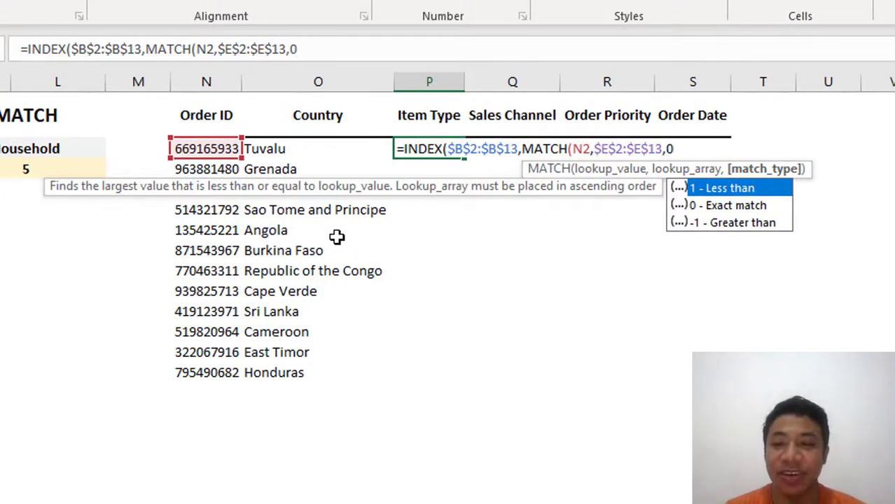
type(")")
key("Return")
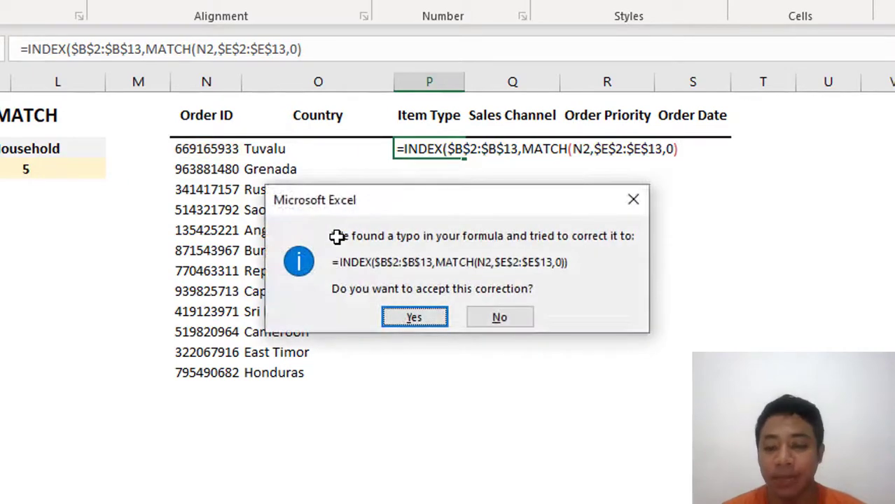
key("Return")
Step: Fill P2's formula down to P13 and autofit the width of the Item Type column P
left_click(429, 148)
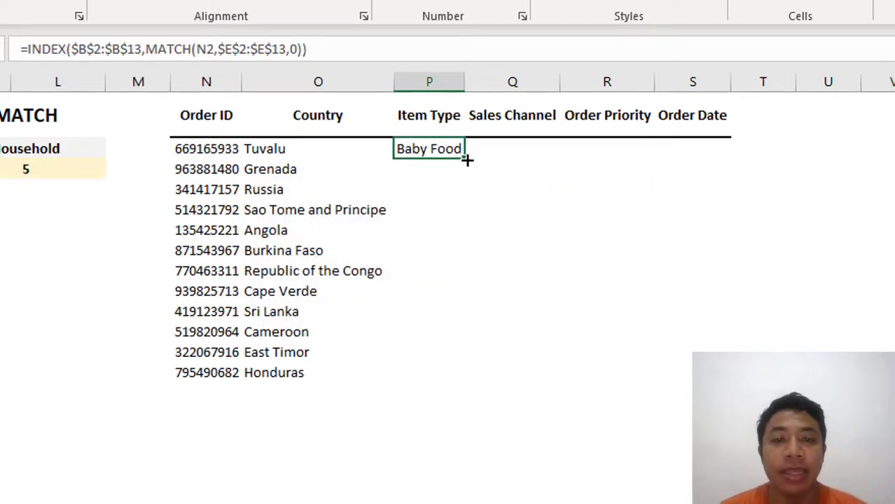
double_click(467, 160)
left_click(515, 150)
left_click(456, 84)
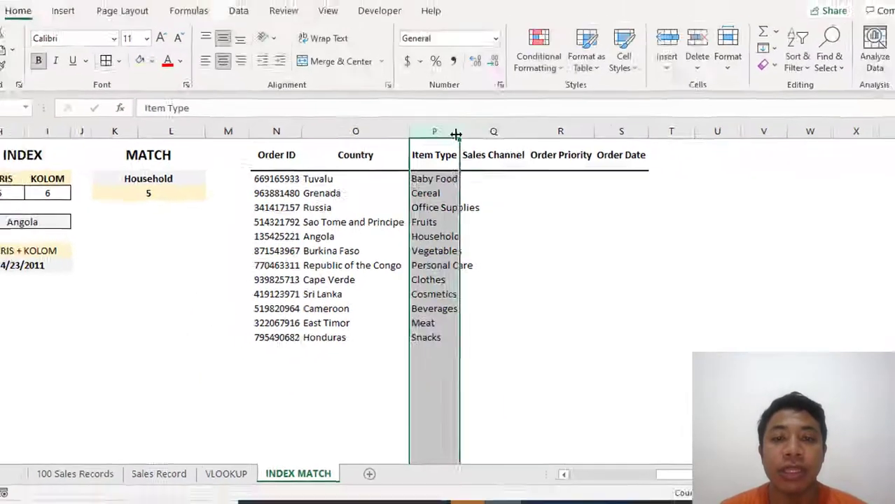
double_click(459, 134)
Step: Start an INDEX formula in Q2 under Sales Channel with the absolute range $C$2:$C$13 as its array
left_click(493, 180)
type("=V")
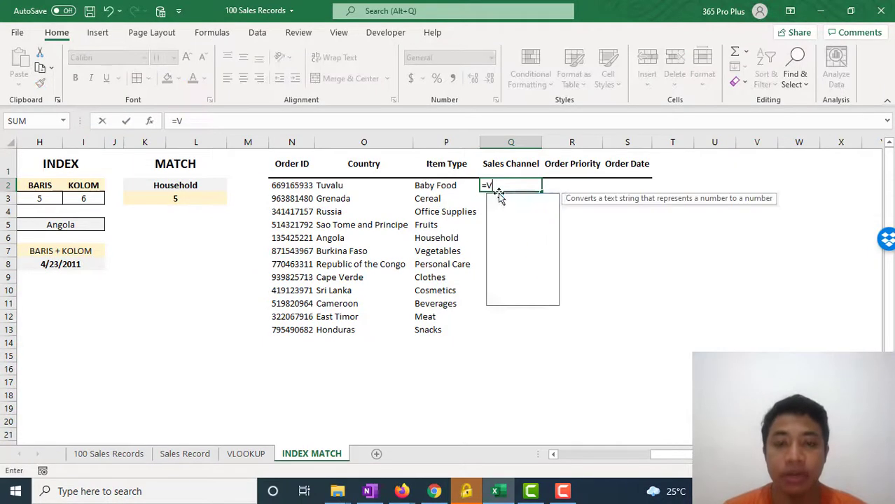
key("BackSpace")
type("IND")
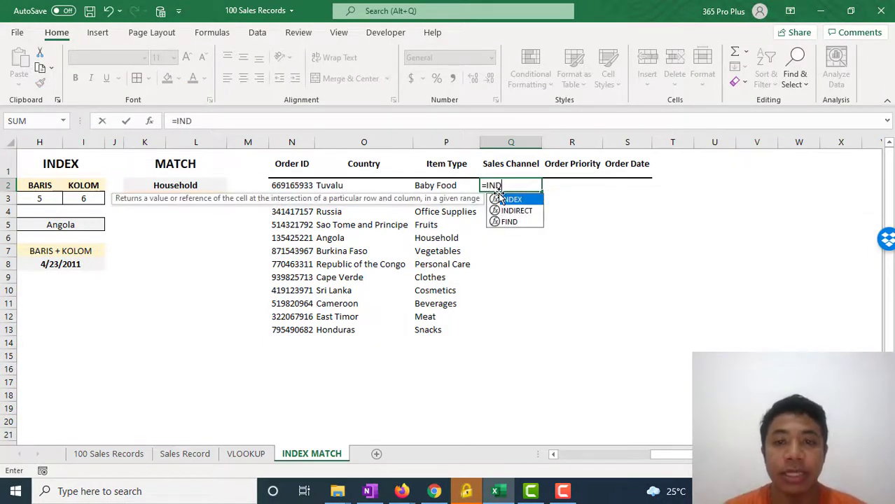
key("Tab")
left_click_drag(662, 456, 549, 456)
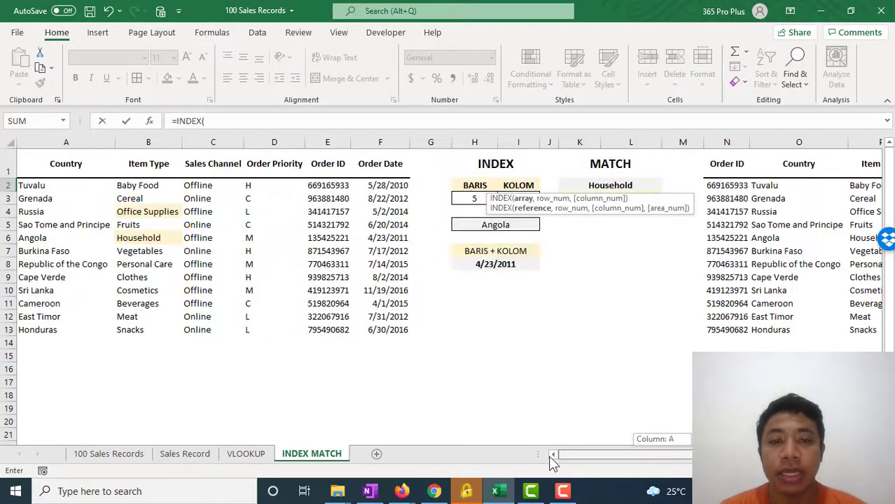
left_click(203, 185)
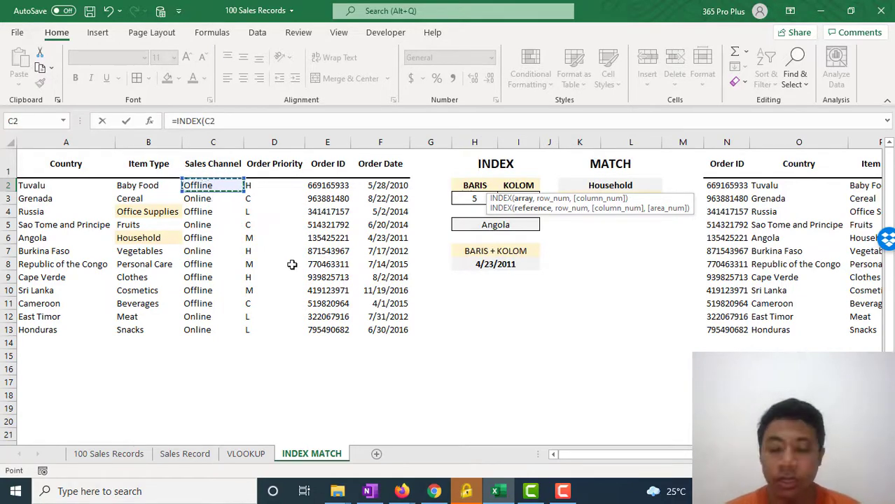
key("ctrl+shift+Down")
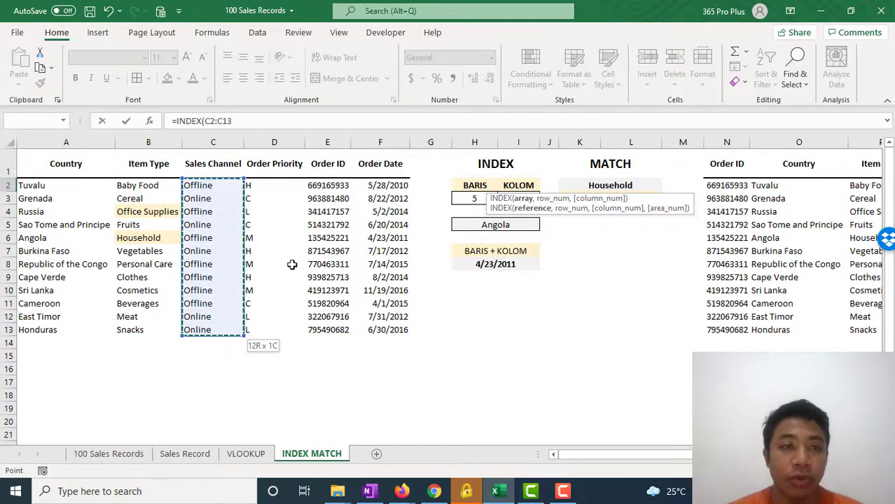
key("F4")
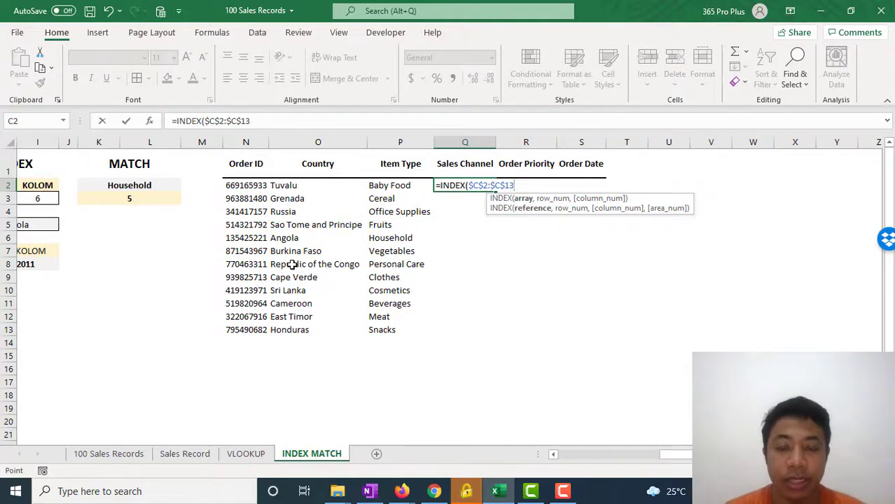
type(",")
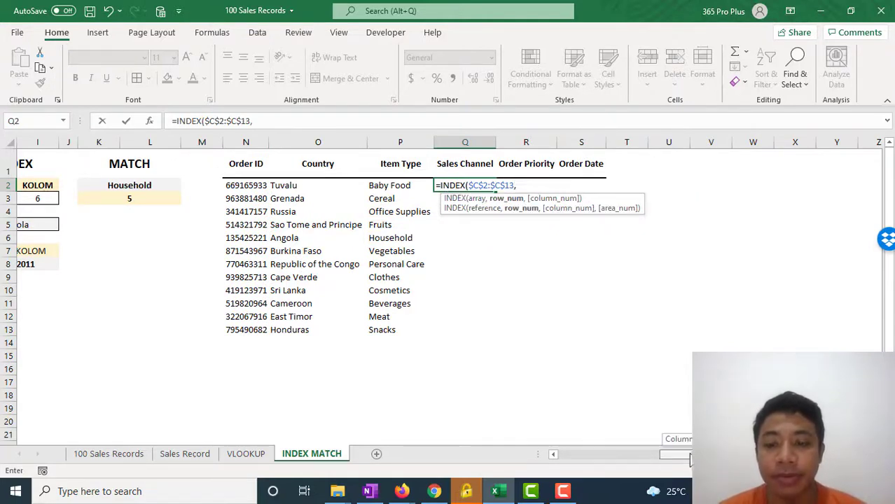
Step: Nest a MATCH function as the row number in Q2's INDEX formula, with order ID cell N2 as lookup value
left_click_drag(687, 455, 670, 461)
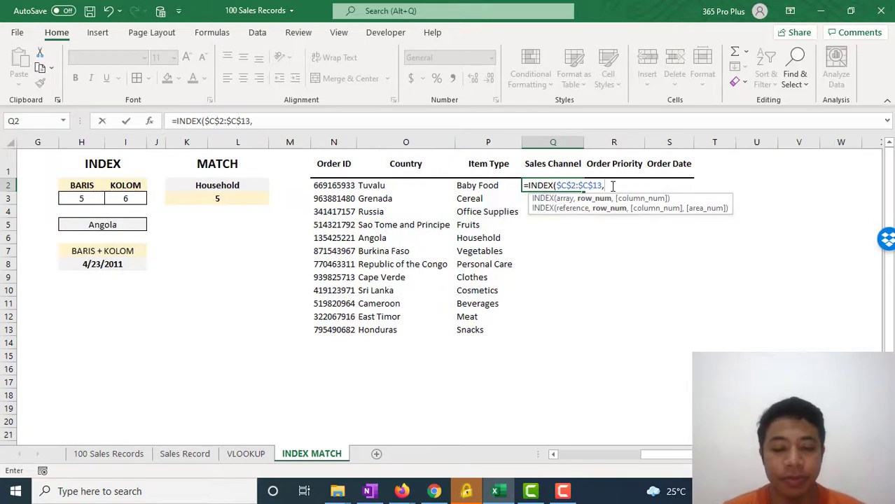
type("MATCH(")
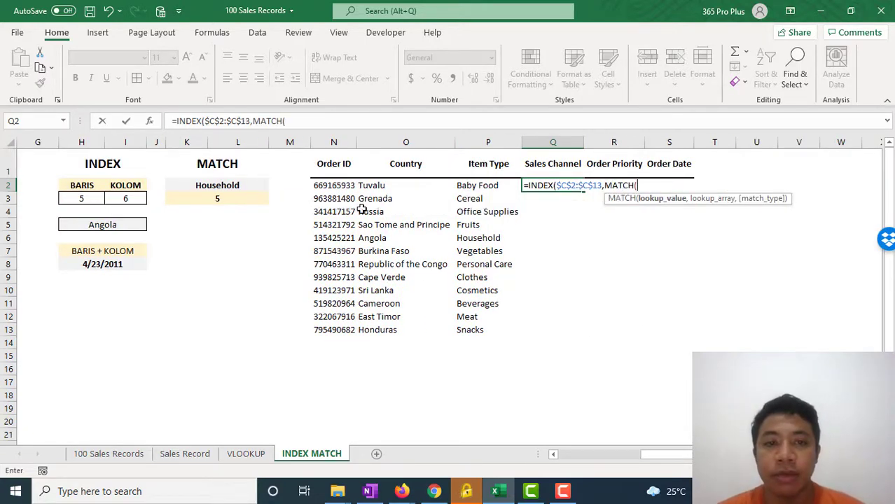
left_click(334, 184)
type(",")
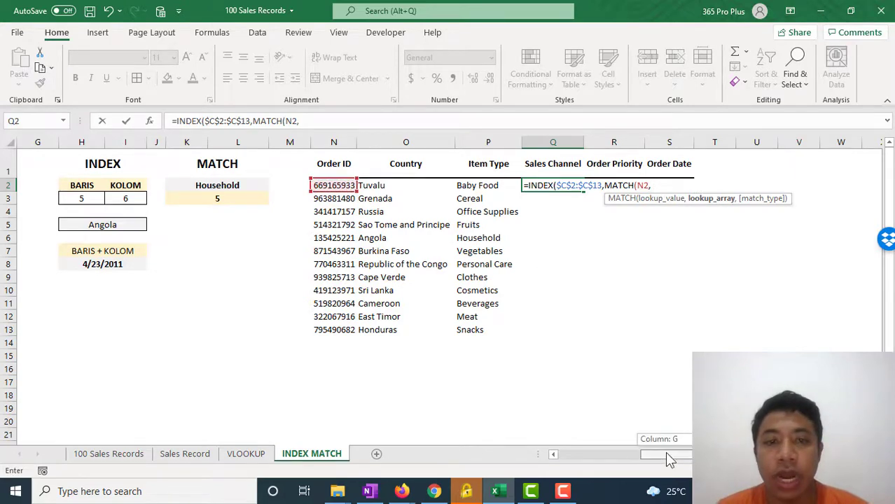
Step: Complete Q2's MATCH with lookup array E2:$E$13 and match type 0, close both functions and enter the formula
left_click_drag(666, 459, 581, 459)
left_click(306, 184)
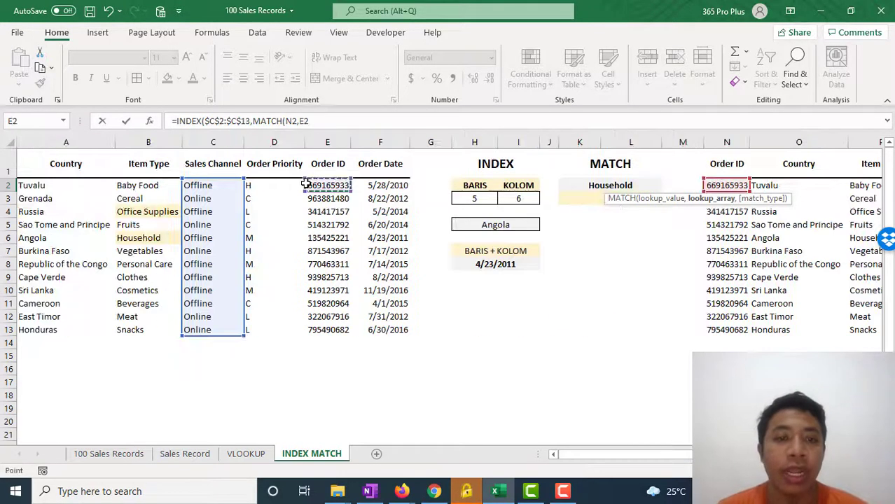
key("ctrl+shift+Down")
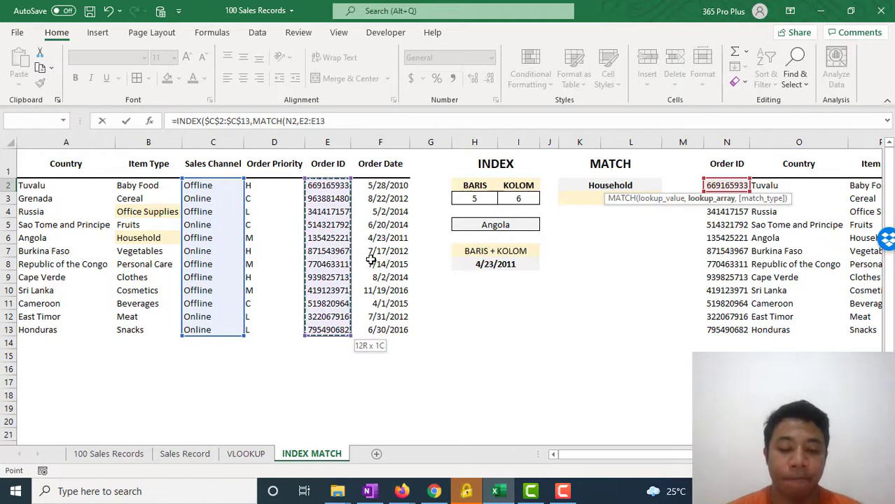
type(",")
key("BackSpace")
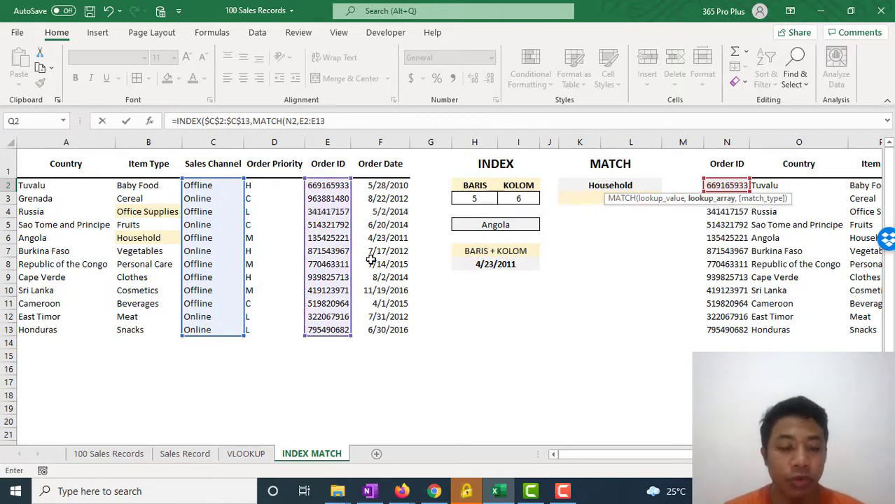
key("F4")
type(",0")
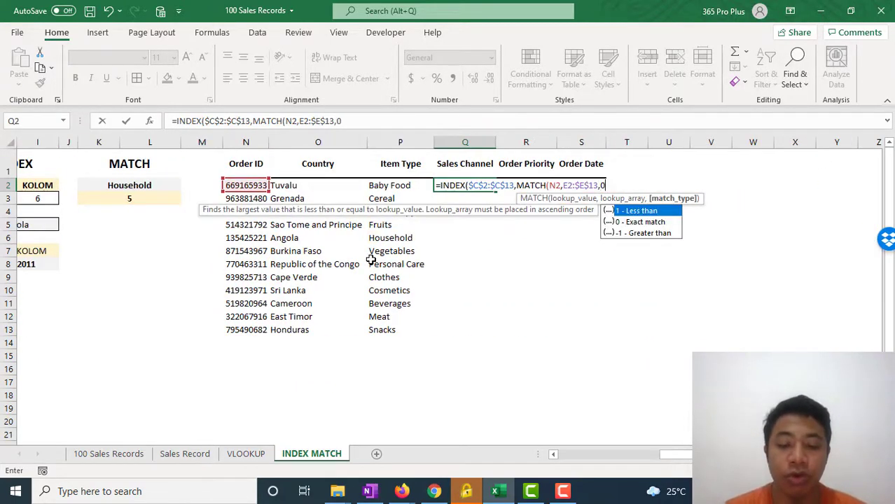
type("))")
key("Return")
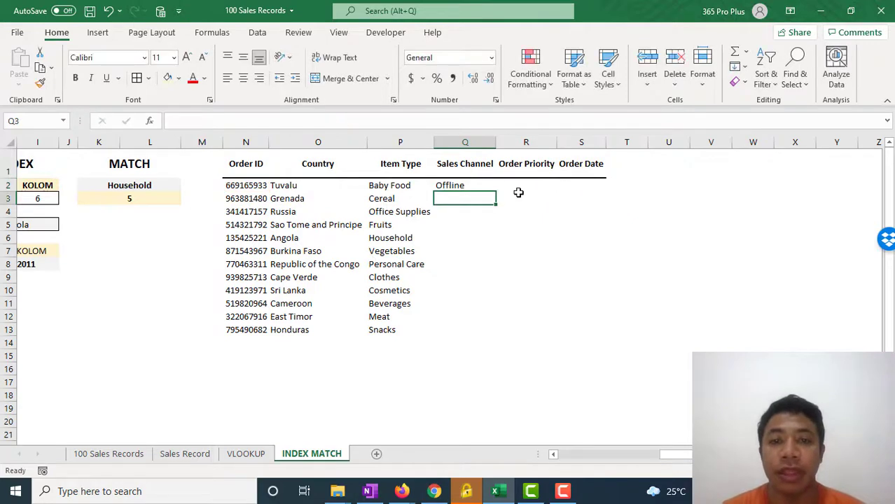
Step: Fill Q2's Sales Channel formula down to Q13 and reselect Q2
left_click(485, 185)
double_click(495, 191)
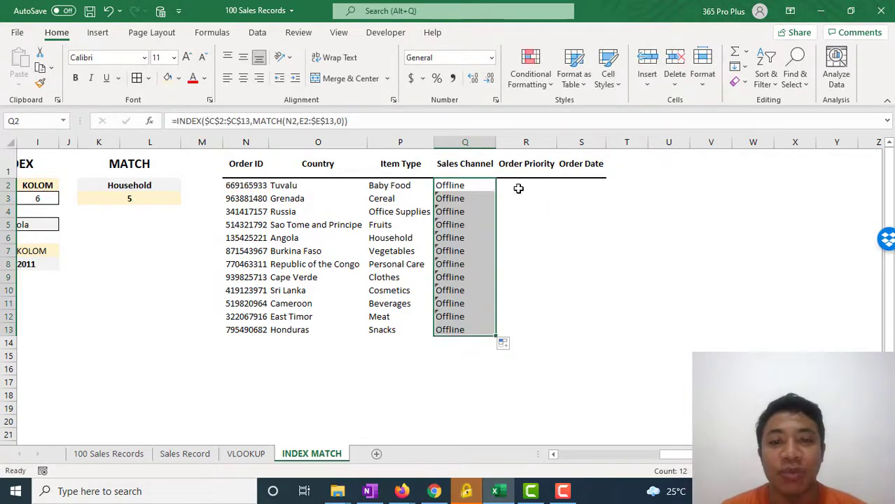
left_click(520, 184)
left_click(485, 189)
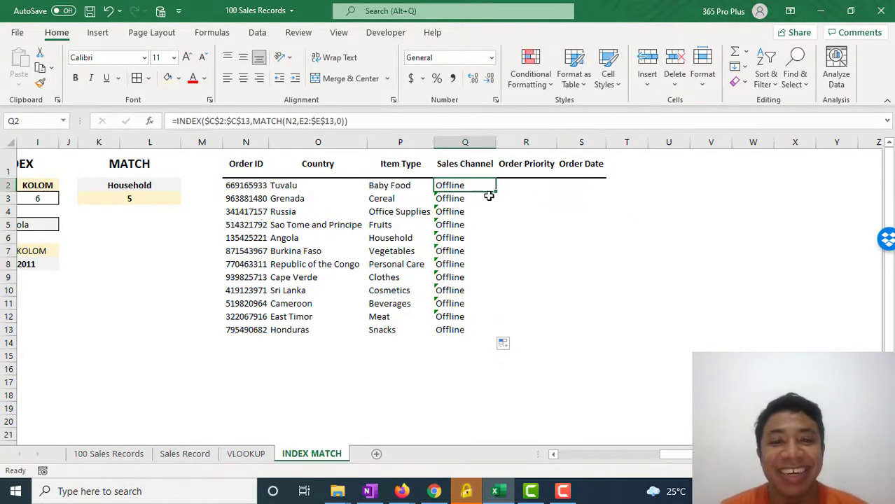
Step: Examine the fill options for Q2:Q13 and the formula error options on Q12
left_click(512, 212)
left_click(471, 188)
key("ctrl+shift+Down")
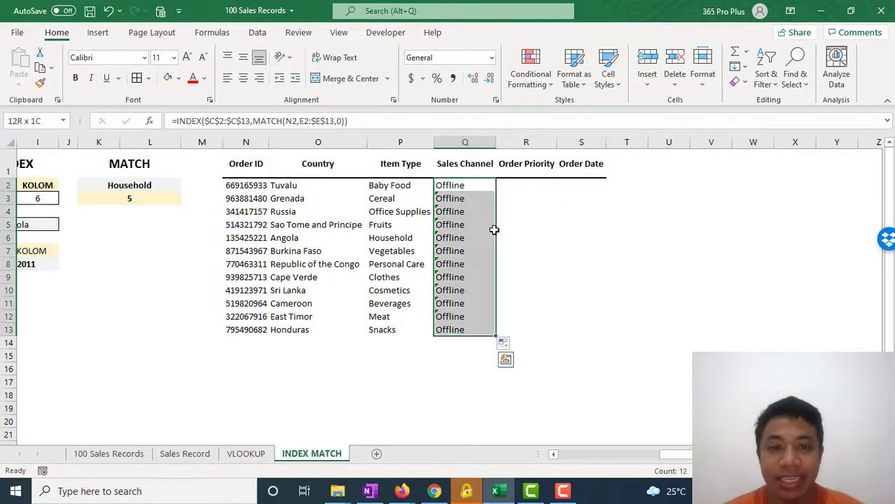
left_click(515, 348)
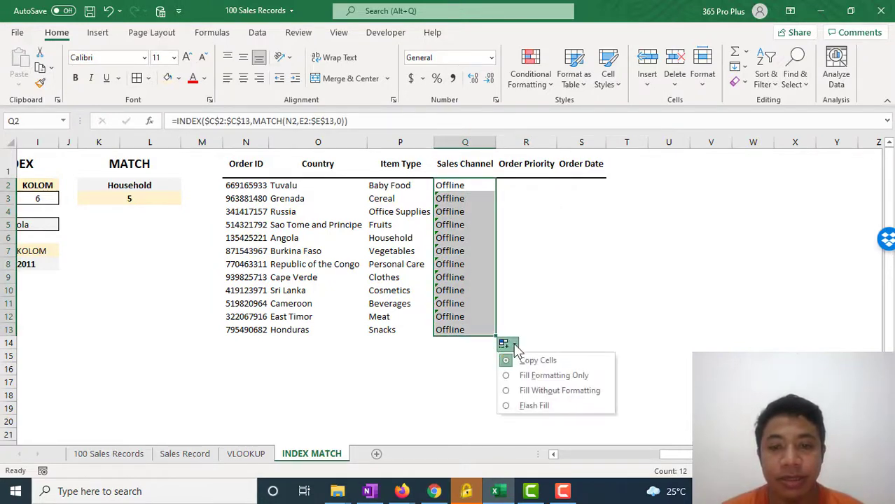
left_click(524, 361)
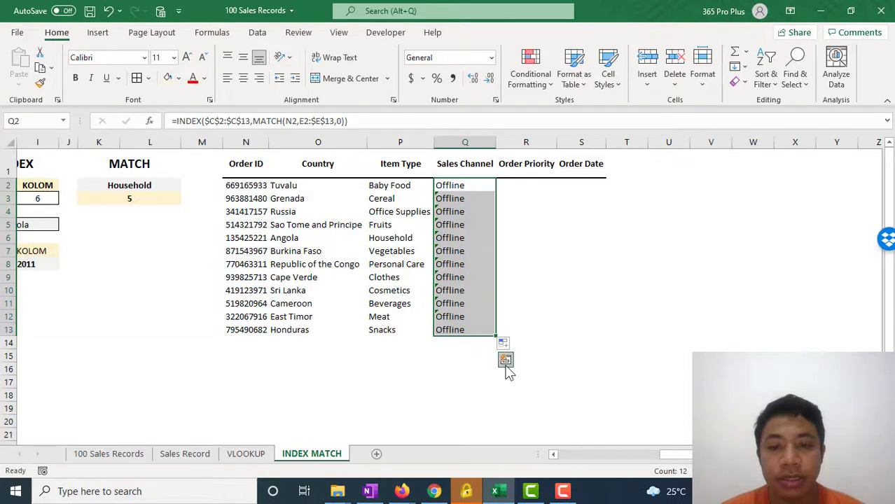
left_click(474, 319)
left_click(420, 319)
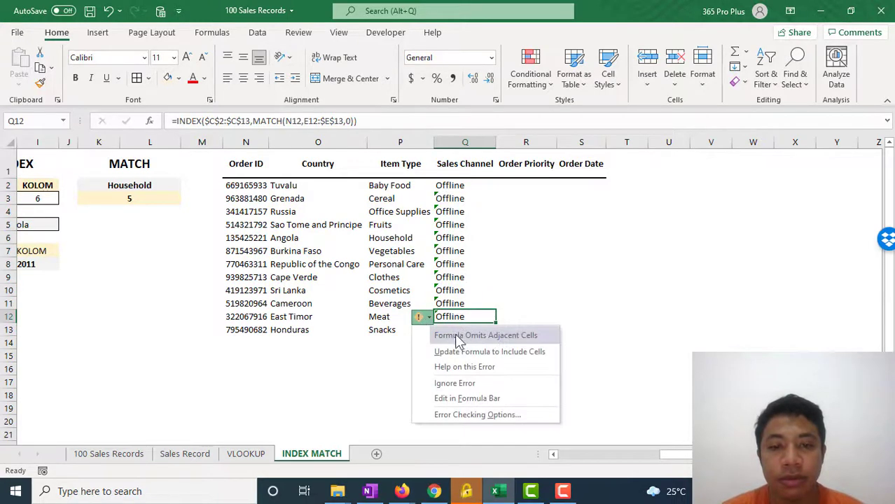
left_click(524, 294)
Step: Ignore the formula error flagged on the Sales Channel cells Q3:Q12
left_click_drag(445, 199, 457, 305)
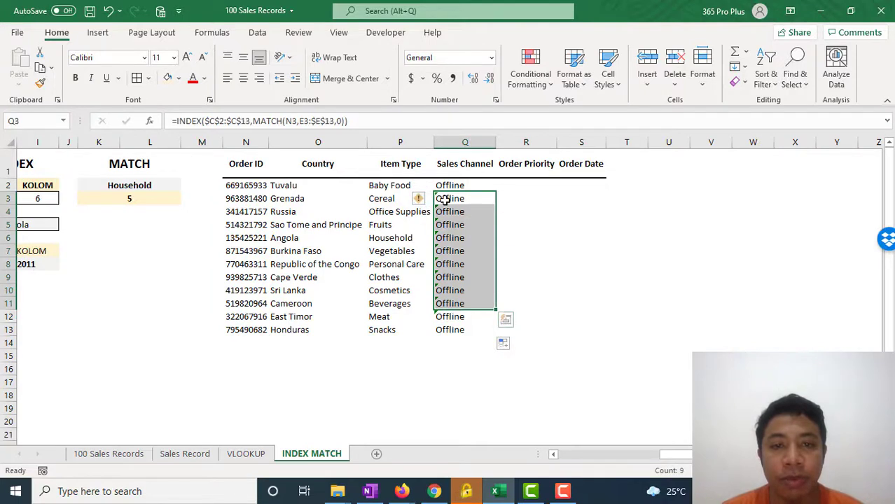
double_click(446, 199)
key("Return")
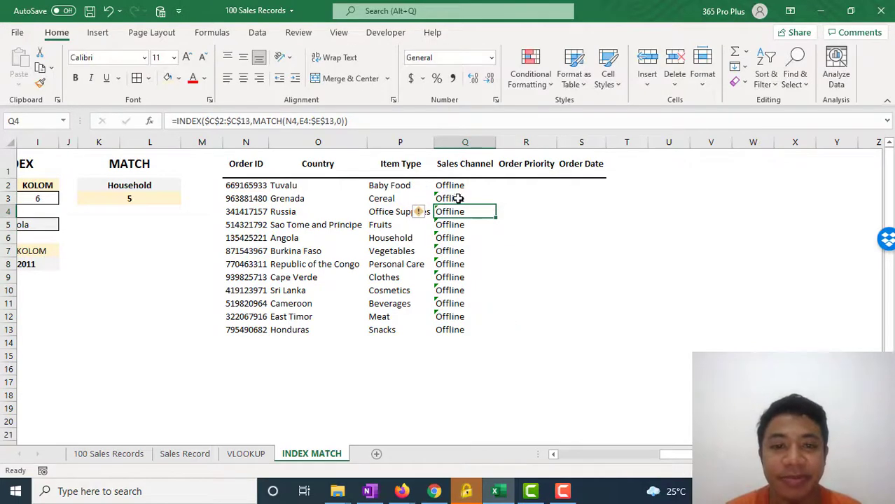
left_click_drag(457, 199, 466, 308)
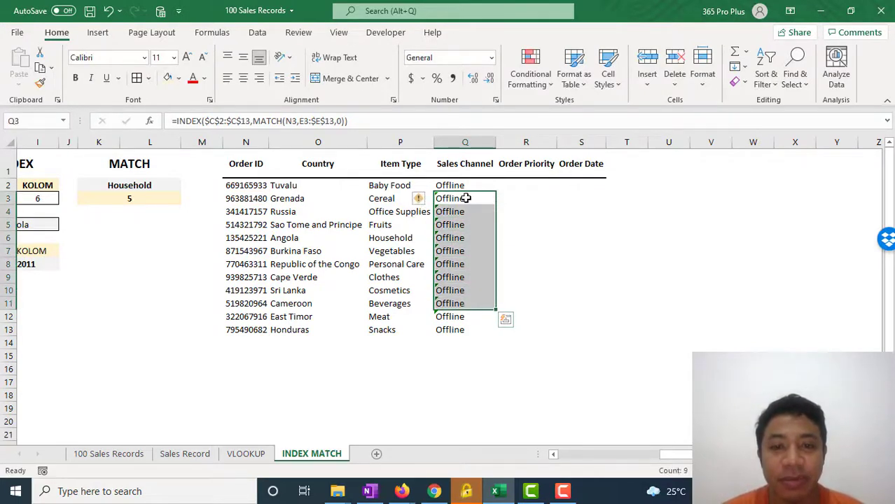
left_click_drag(466, 198, 467, 316)
left_click(422, 203)
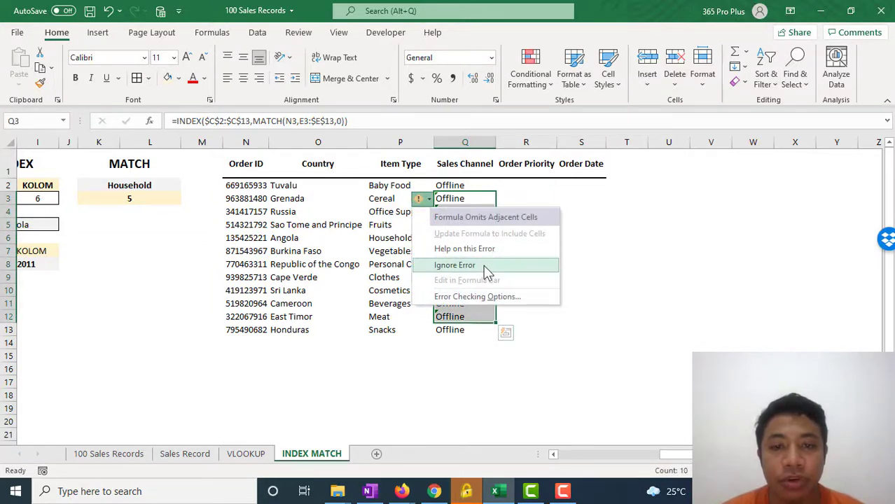
left_click(487, 268)
left_click(547, 239)
Step: Start an INDEX formula in R2 under Order Priority with the absolute range $D$2:$D$13 as its array
left_click(505, 185)
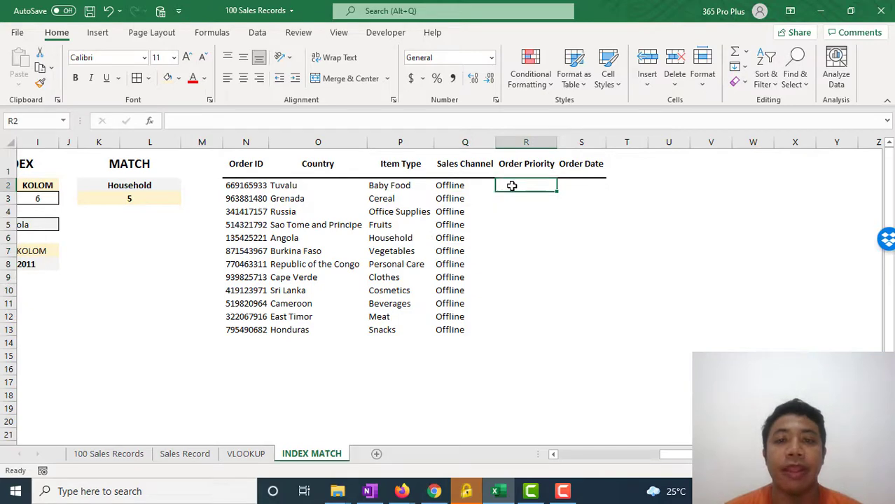
type("=IND")
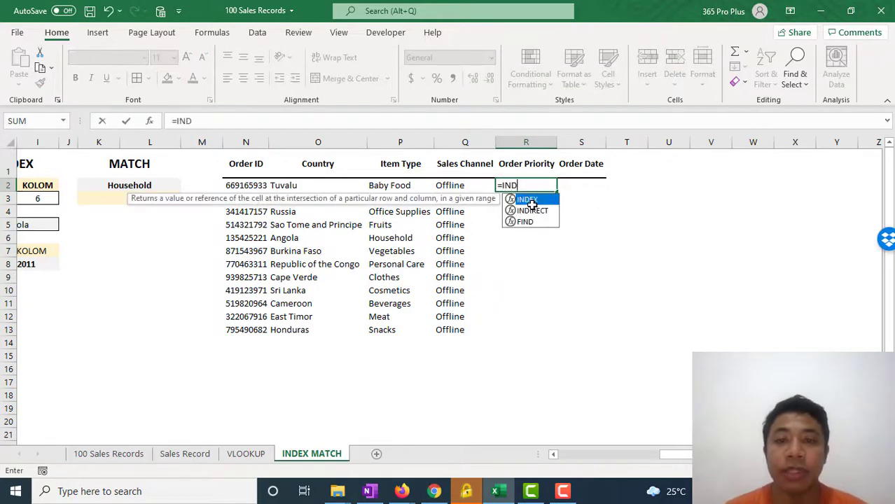
double_click(532, 203)
left_click_drag(701, 456, 576, 472)
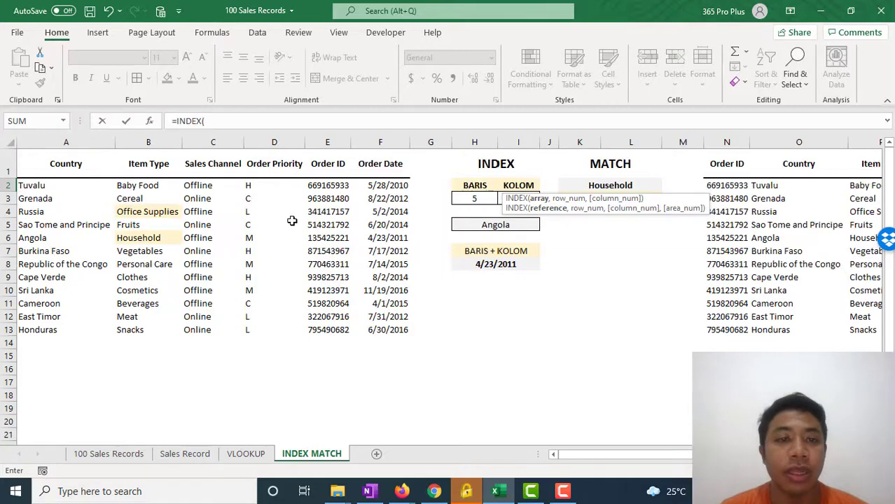
left_click(274, 185)
key("ctrl+shift+Down")
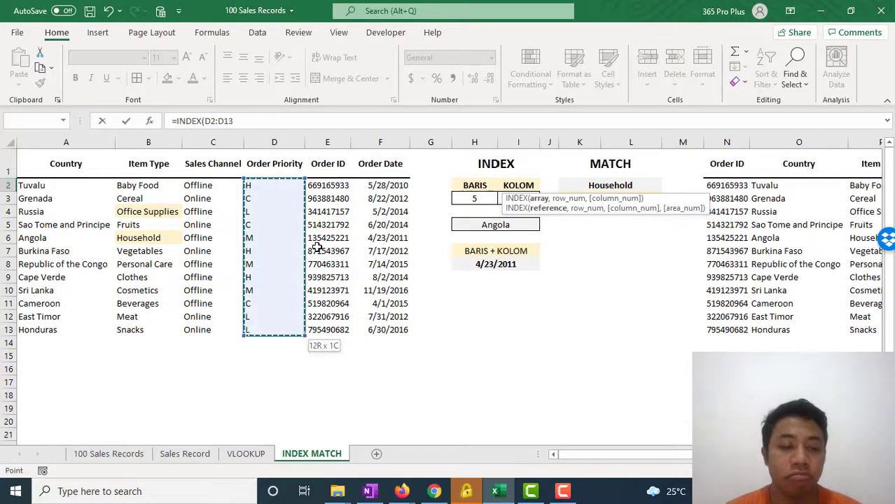
key("F4")
type(",")
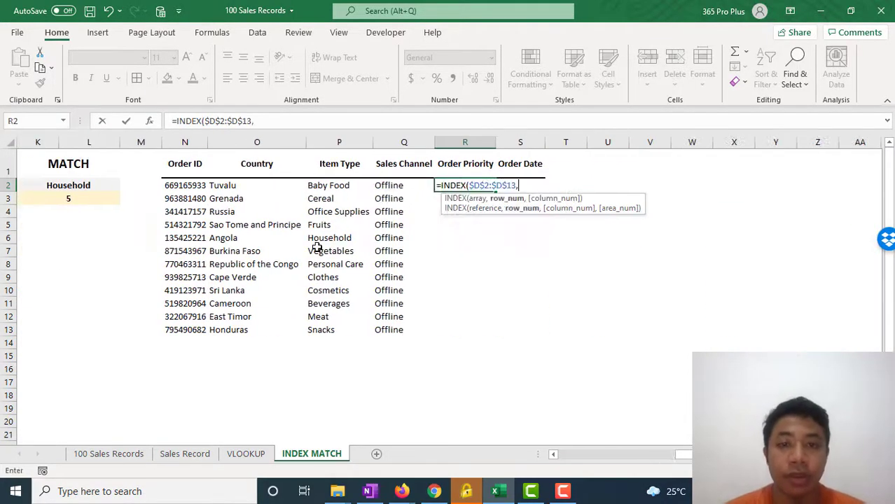
Step: Nest a MATCH function as the row number in R2's INDEX formula, with order ID cell N2 as lookup value
type("MATCH(")
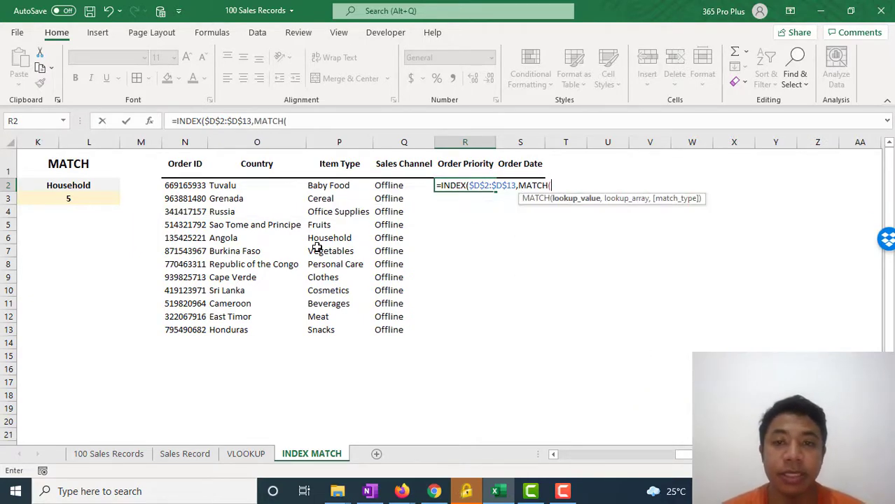
left_click(172, 185)
type(",")
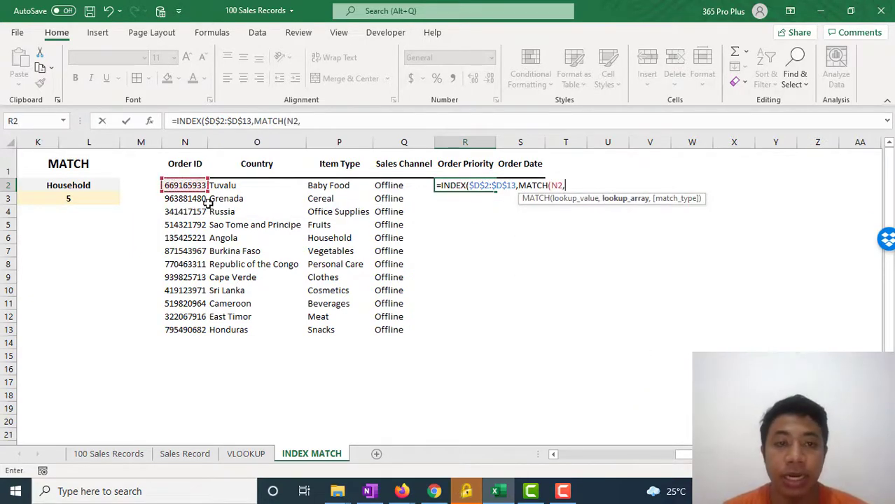
Step: Complete R2's MATCH with absolute lookup array $E$2:$E$13 and match type 0, and fill the formula down to R13
scroll(448, 252, "left", 5)
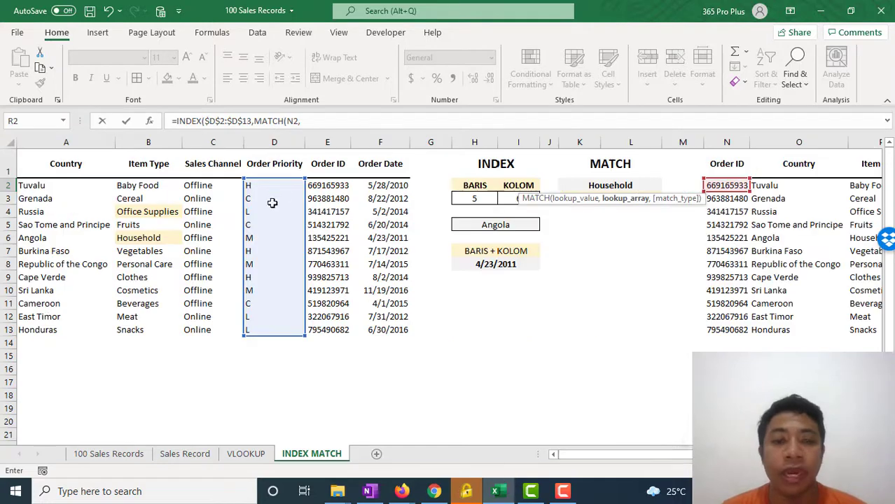
left_click(326, 185)
key("ctrl+shift+Down")
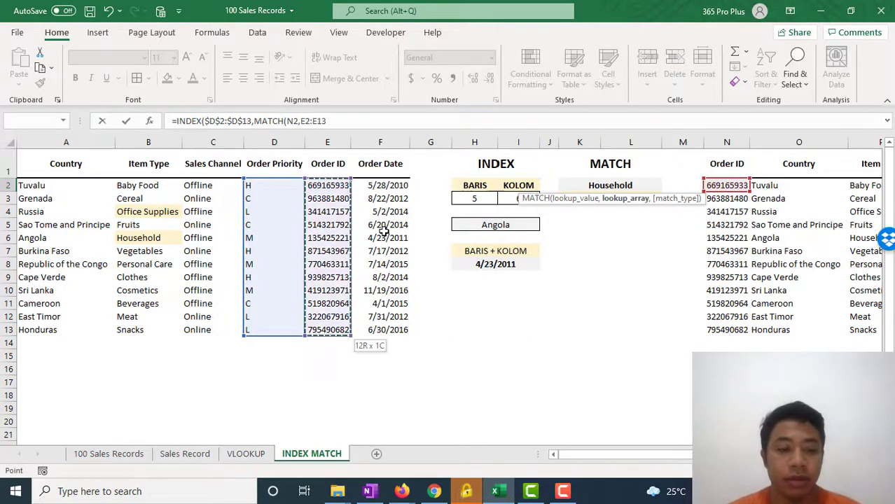
key("F4")
type(",0")
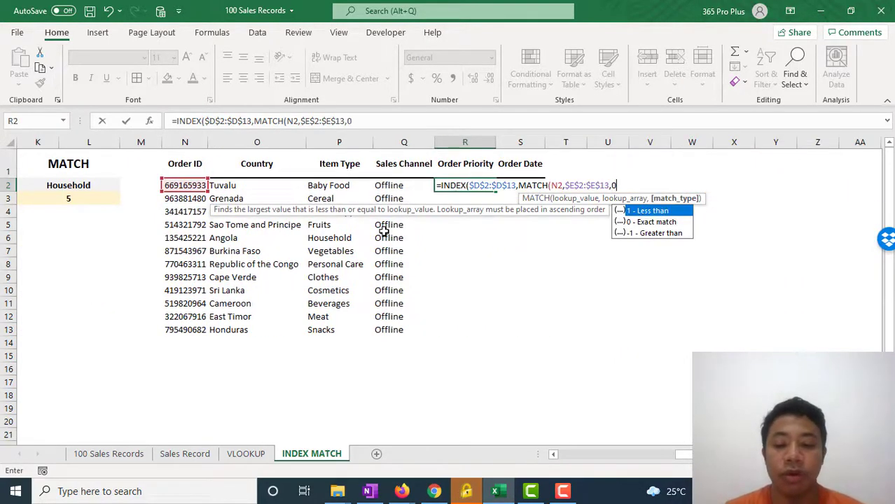
type("))")
key("Return")
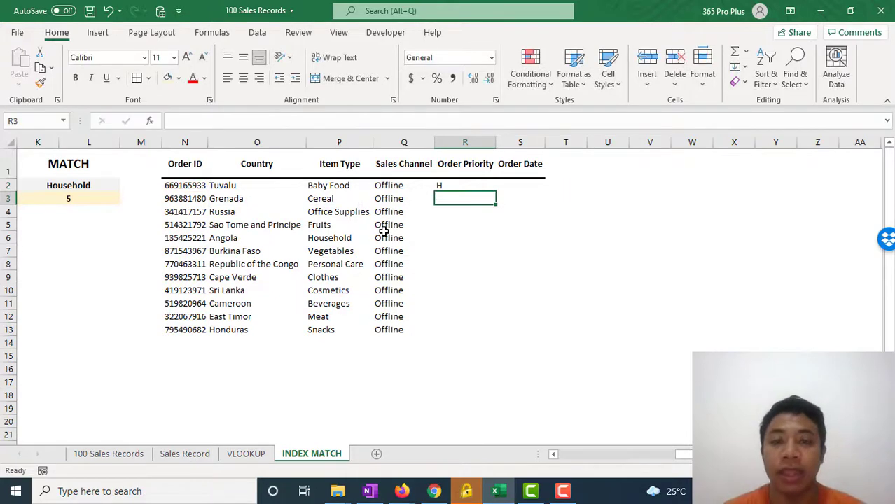
left_click(488, 184)
double_click(496, 192)
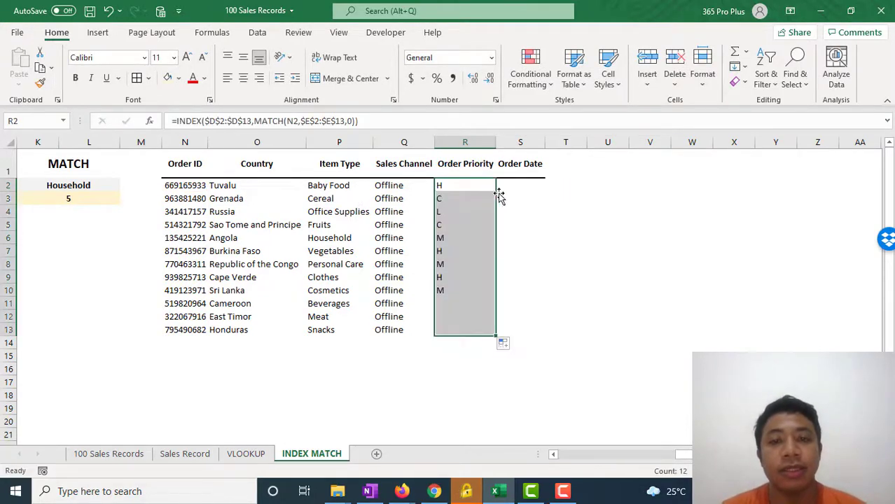
Step: Start an INDEX formula in S2 under Order Date with the absolute range $F$2:$F$13 as its array
left_click(515, 184)
type("=")
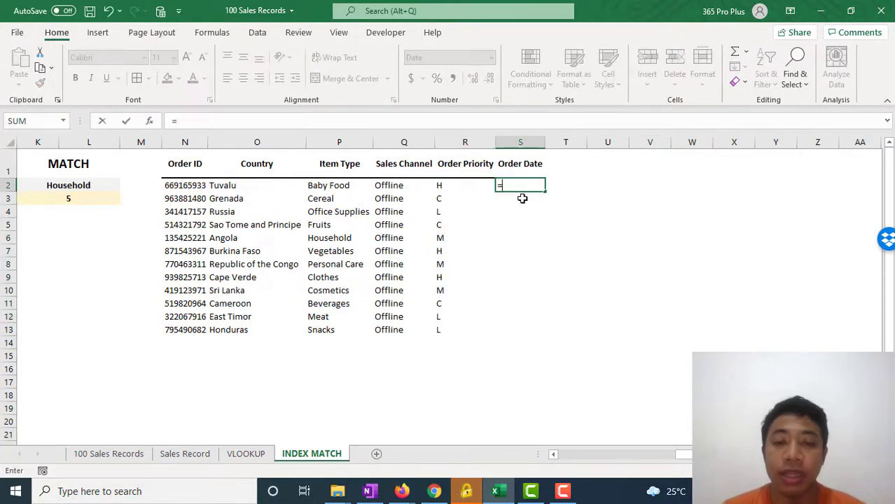
type("INDEX(")
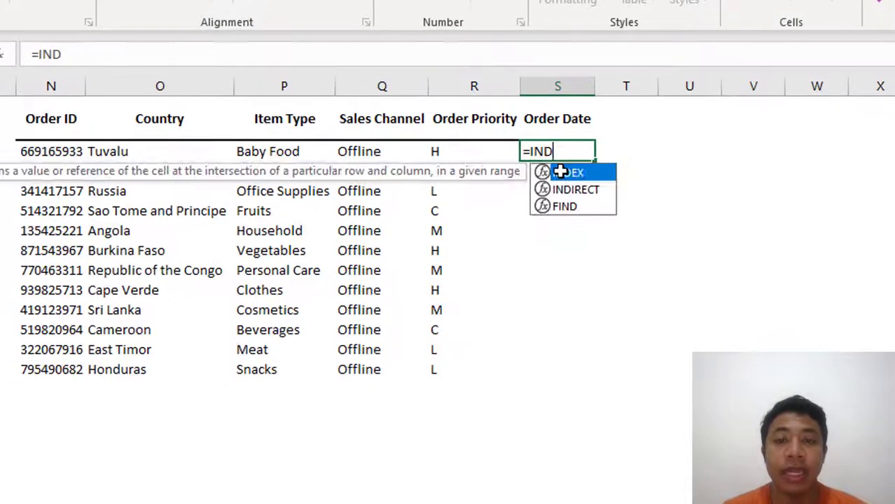
scroll(448, 238, "left", 9)
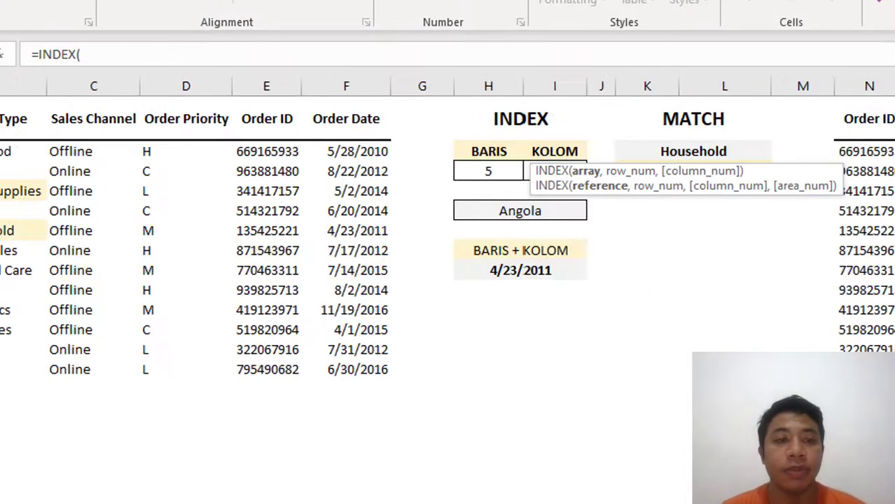
left_click(328, 153)
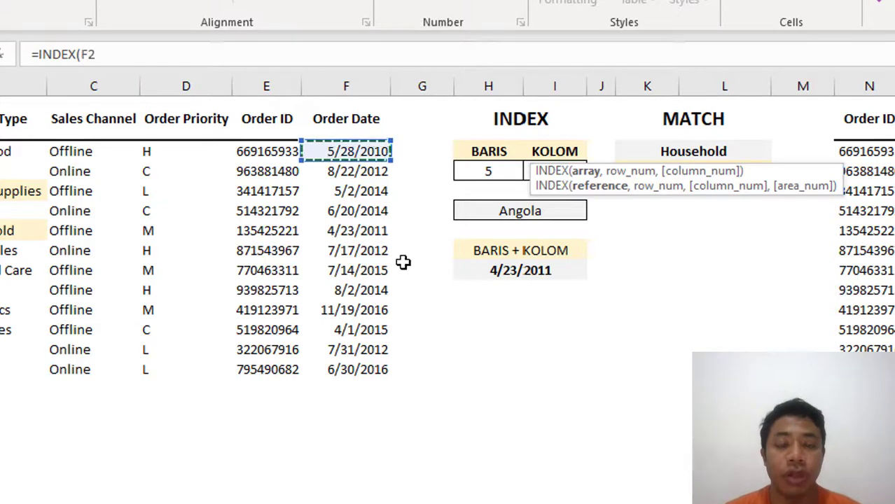
key("ctrl+shift+Down")
key("F4")
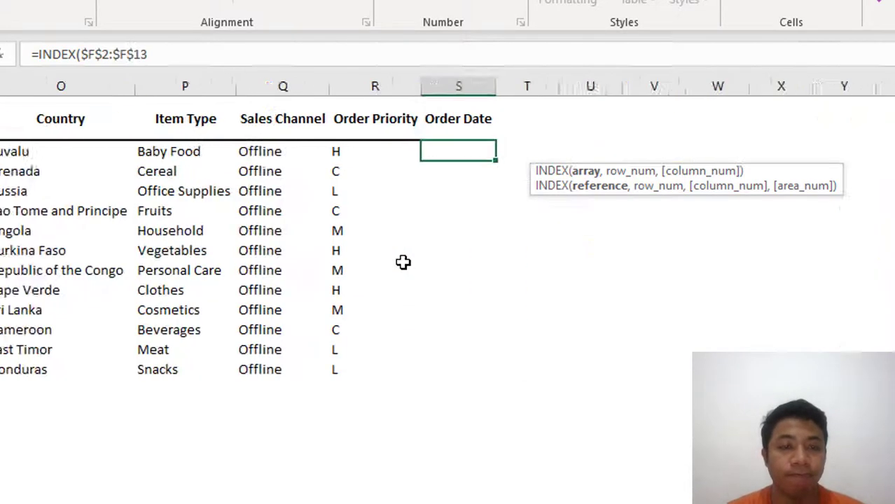
Step: Nest a MATCH function as the row number in S2's INDEX formula, with order ID cell N2 as lookup value
type(",MA")
key("Tab")
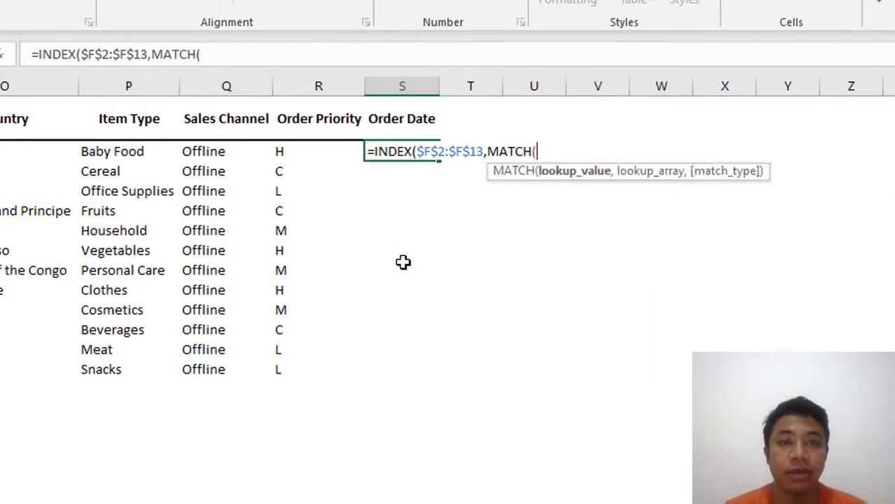
type("N2")
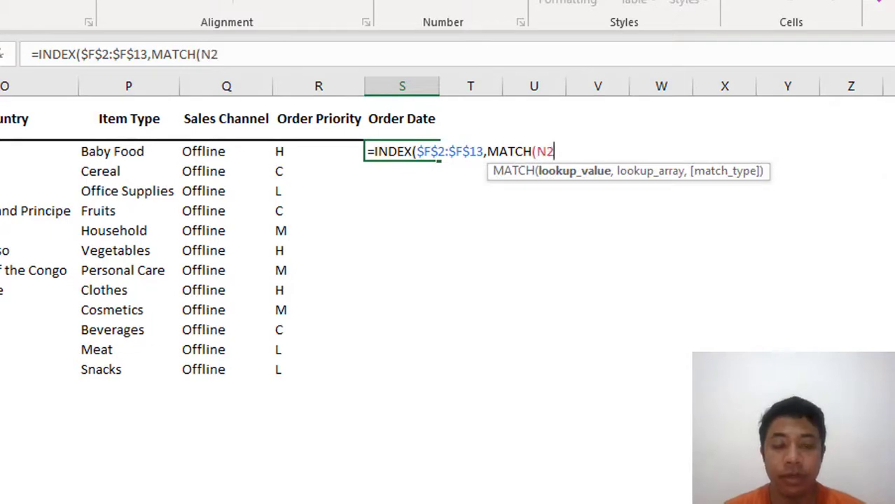
type(",")
Step: Complete S2's MATCH with absolute lookup array $E$2:$E$13 and match type 0, and fill the formula down to S13
scroll(448, 266, "left", 5)
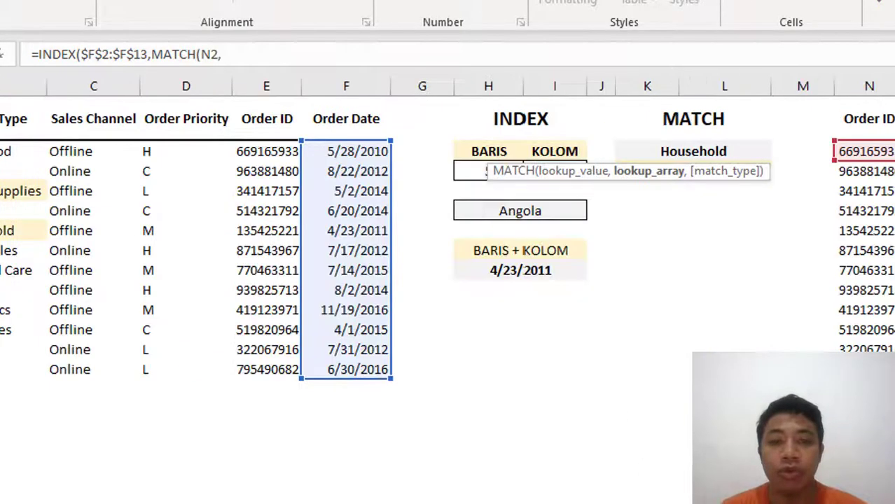
left_click(262, 152)
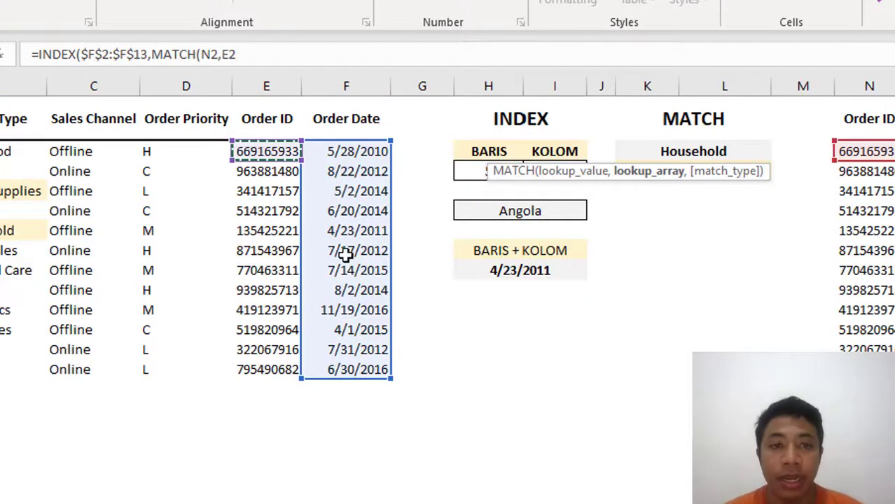
key("ctrl+shift+Down")
key("F4")
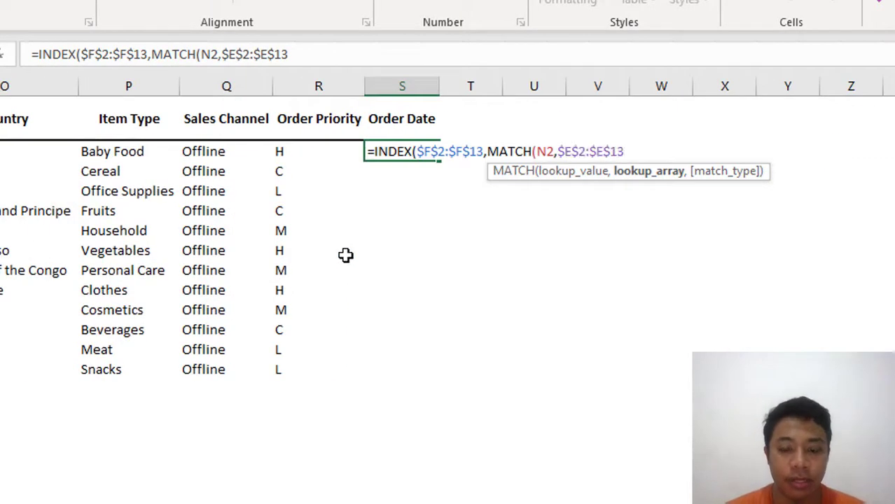
type(",0))")
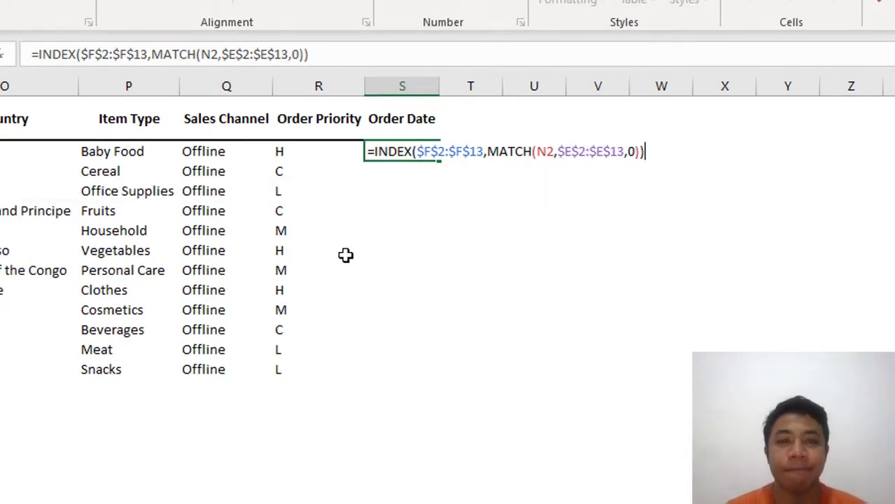
key("Return")
left_click(433, 156)
double_click(439, 161)
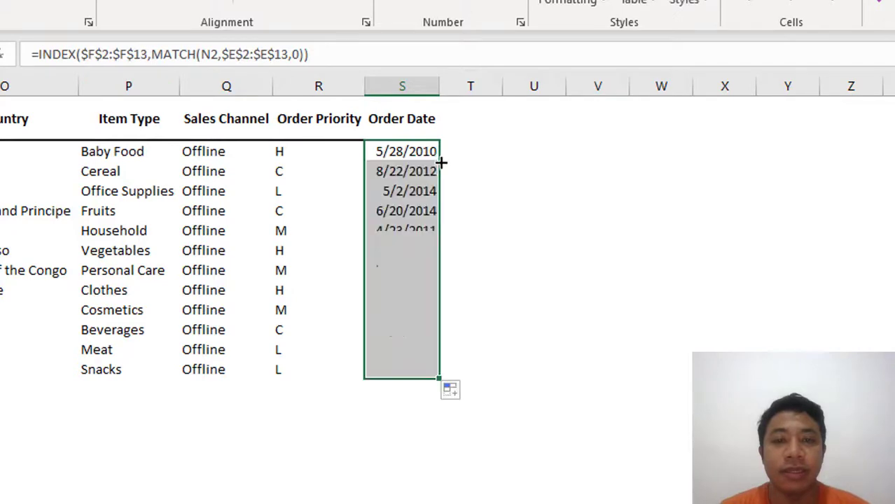
Step: Examine the completed lookup table in N1:S13, including its Order ID column, against the source data
scroll(441, 162, "left", 5)
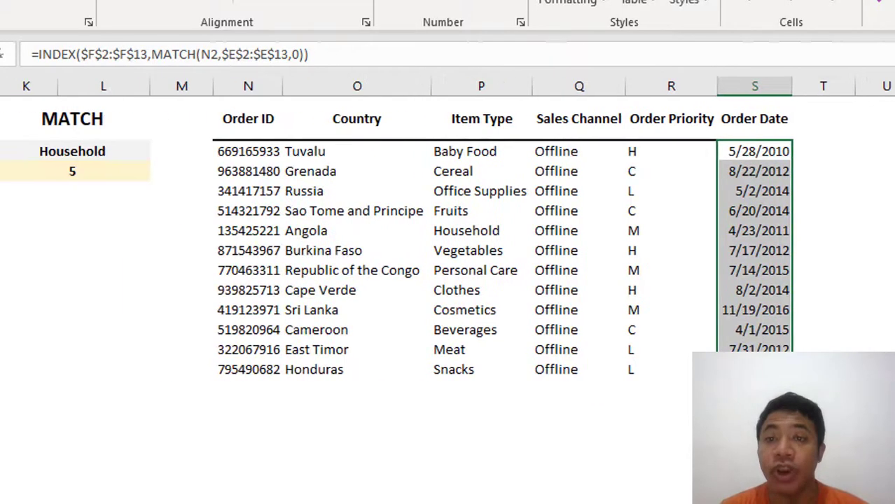
scroll(447, 231, "left", 5)
scroll(447, 231, "right", 6)
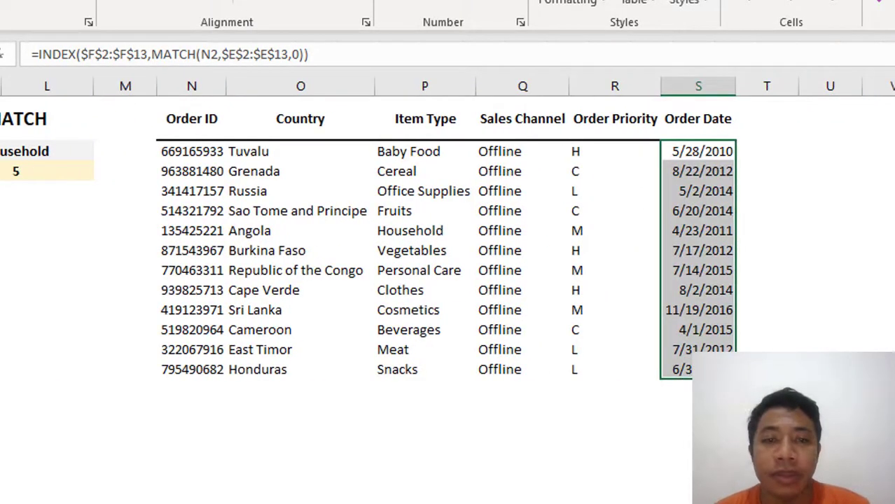
scroll(630, 218, "left", 1)
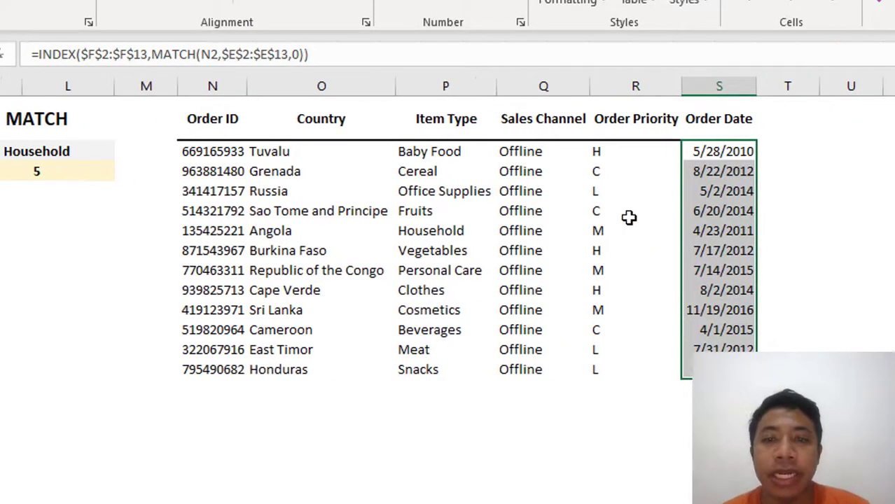
left_click(824, 236)
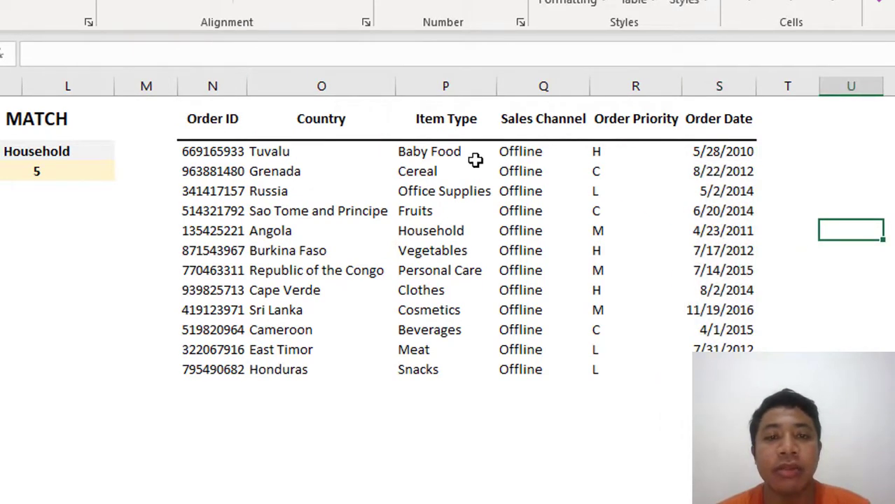
left_click(226, 86)
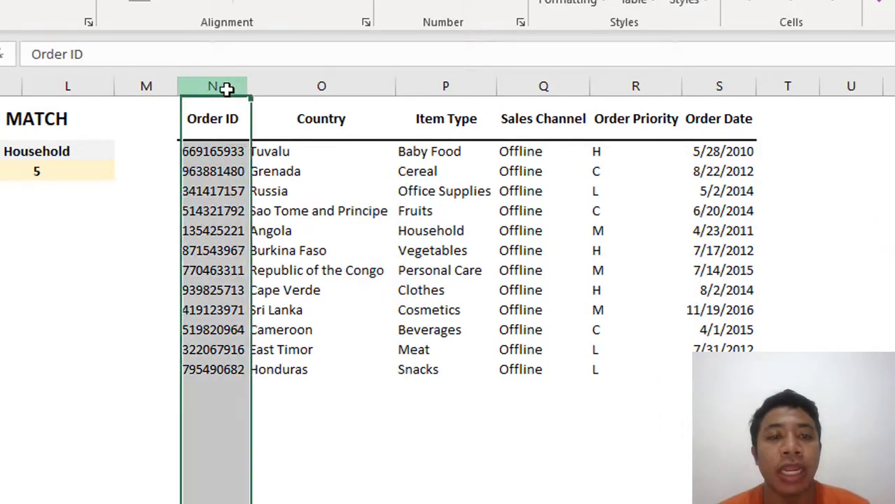
left_click(239, 112)
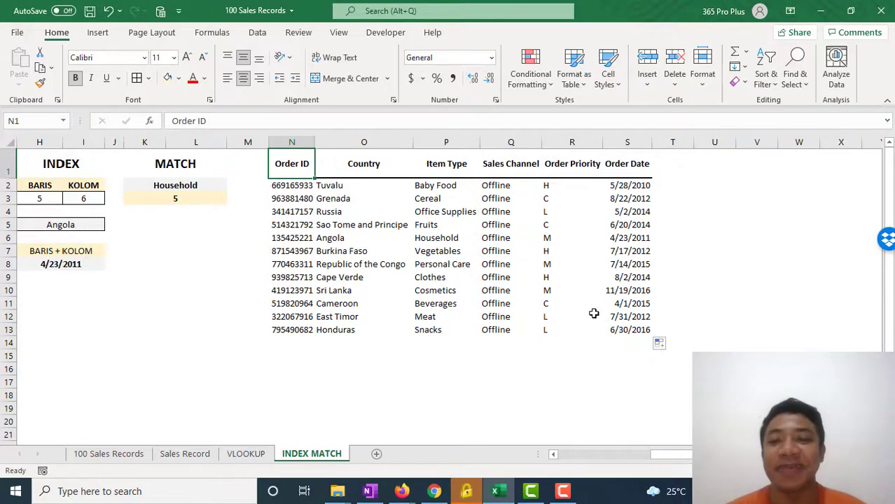
left_click(681, 280)
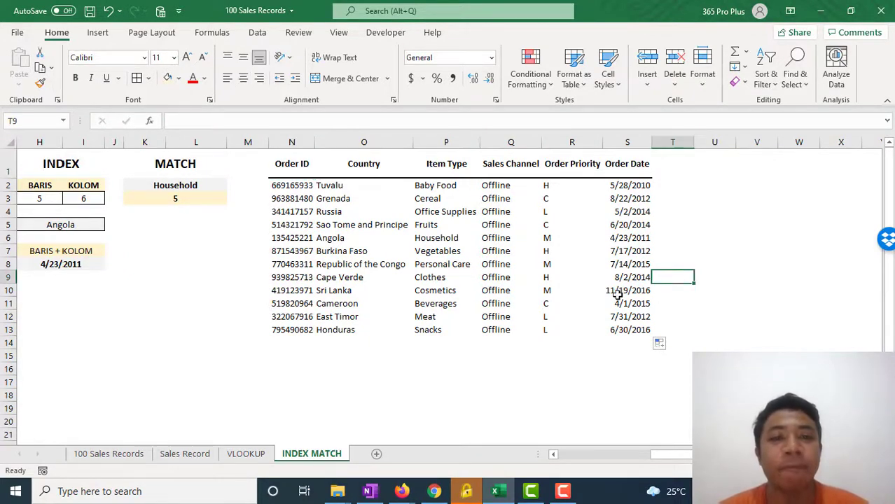